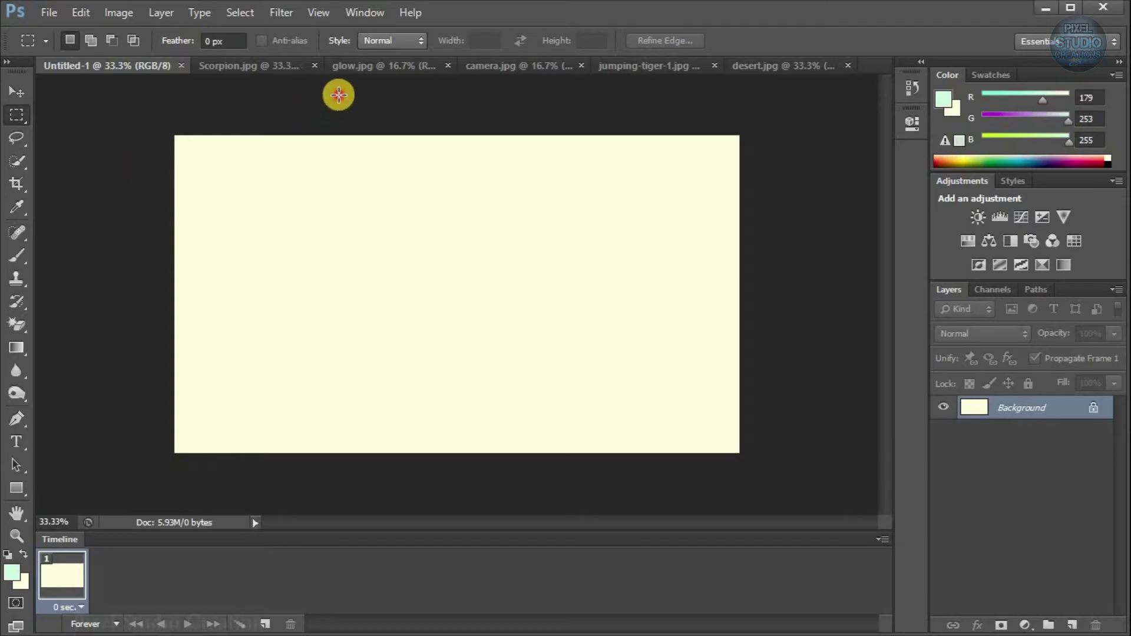
- Bring the desert.jpg picture into the Untitled-1 document as a new layer
{"action": "left_click", "coordinate": [17, 92]}
{"action": "left_click", "coordinate": [760, 65]}
{"action": "left_click_drag", "start_coordinate": [757, 93], "coordinate": [288, 233]}
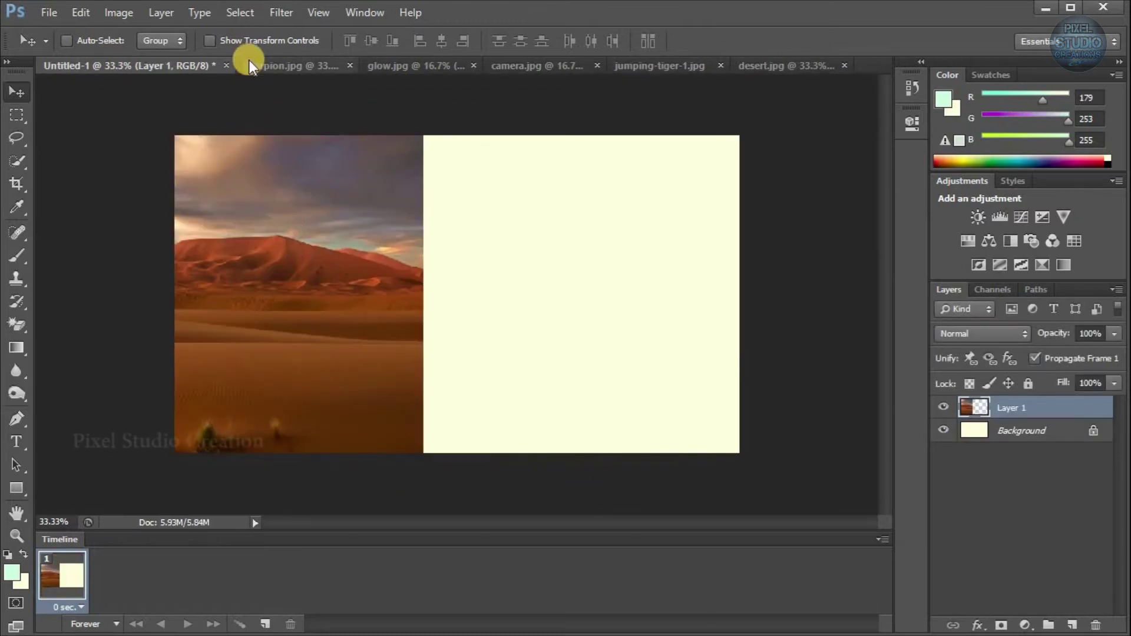
- Turn on transform controls and move and scale the desert layer to cover the whole canvas, then hide the controls
{"action": "left_click", "coordinate": [249, 40]}
{"action": "scroll", "coordinate": [204, 201], "scroll_direction": "down", "scroll_amount": 1}
{"action": "left_click_drag", "start_coordinate": [204, 201], "coordinate": [297, 218]}
{"action": "scroll", "coordinate": [331, 231], "scroll_direction": "down", "scroll_amount": 1}
{"action": "scroll", "coordinate": [331, 231], "scroll_direction": "up", "scroll_amount": 3}
{"action": "left_click_drag", "start_coordinate": [553, 324], "coordinate": [740, 323]}
{"action": "left_click_drag", "start_coordinate": [457, 512], "coordinate": [481, 526]}
{"action": "left_click", "coordinate": [888, 41]}
{"action": "scroll", "coordinate": [296, 169], "scroll_direction": "down", "scroll_amount": 1}
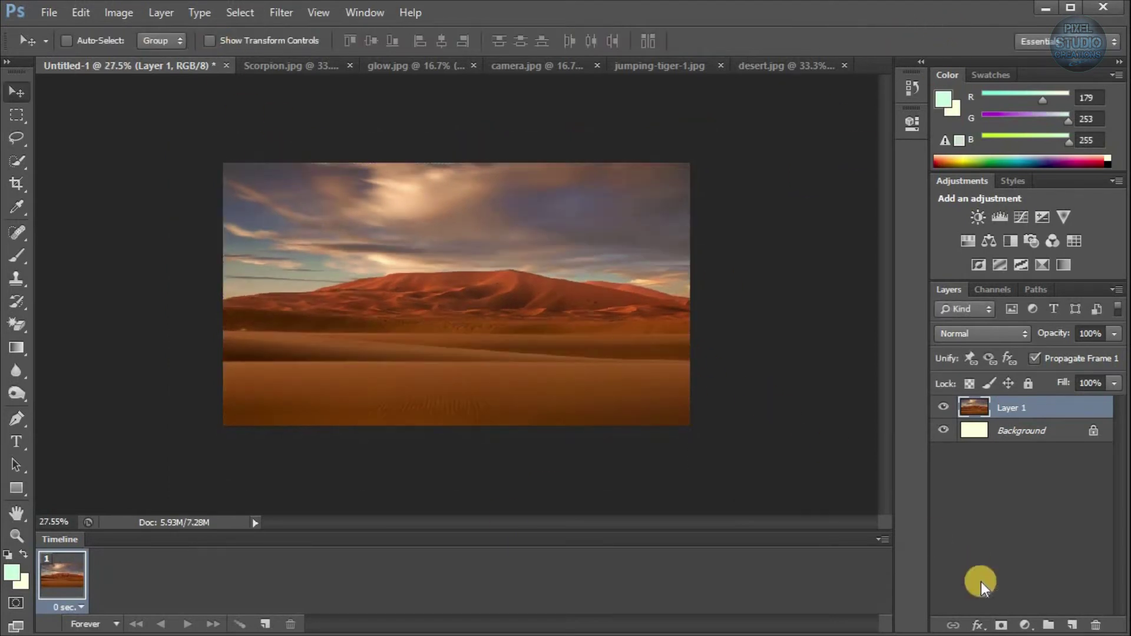
- Add a Brightness/Contrast adjustment clipped to the desert layer with brightness 24 and contrast 21
{"action": "left_click", "coordinate": [1028, 626]}
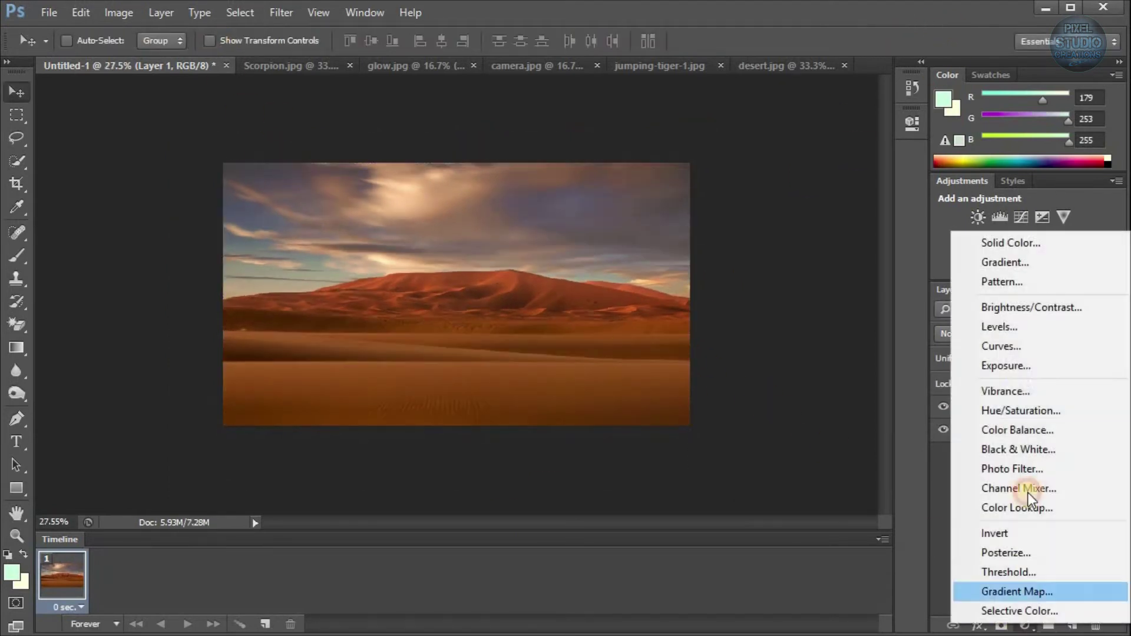
{"action": "left_click", "coordinate": [1009, 306]}
{"action": "left_click", "coordinate": [759, 411]}
{"action": "left_click_drag", "start_coordinate": [763, 214], "coordinate": [784, 251]}
{"action": "left_click", "coordinate": [862, 112]}
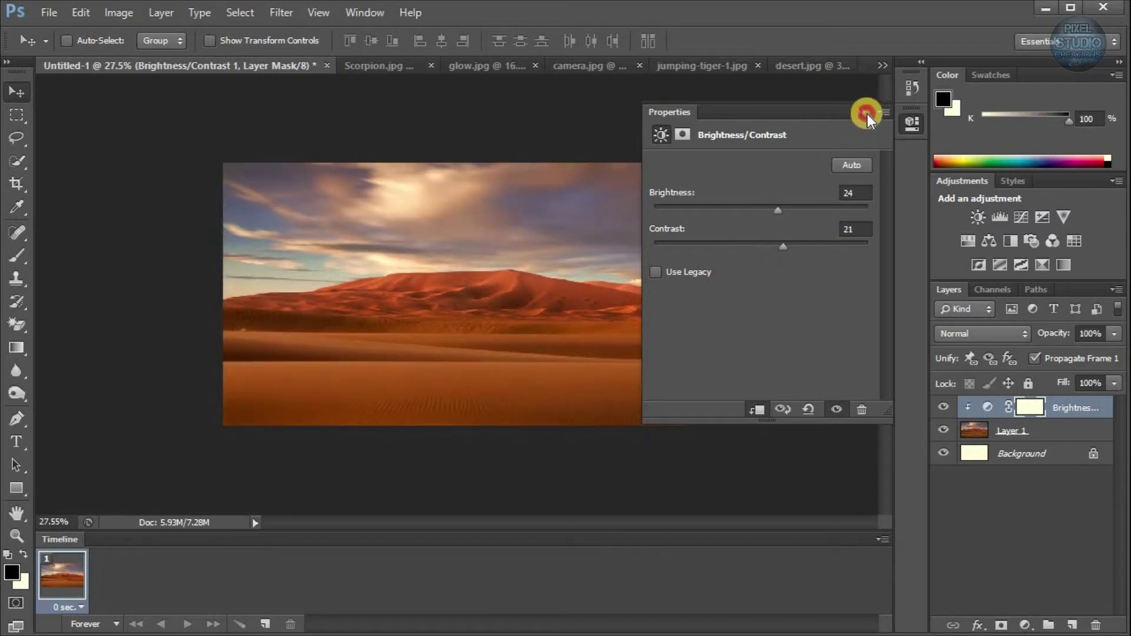
- Add a clipped Levels adjustment over the desert with midtones at 0.94 and the white output level at 202
{"action": "left_click", "coordinate": [1026, 625]}
{"action": "left_click", "coordinate": [995, 295]}
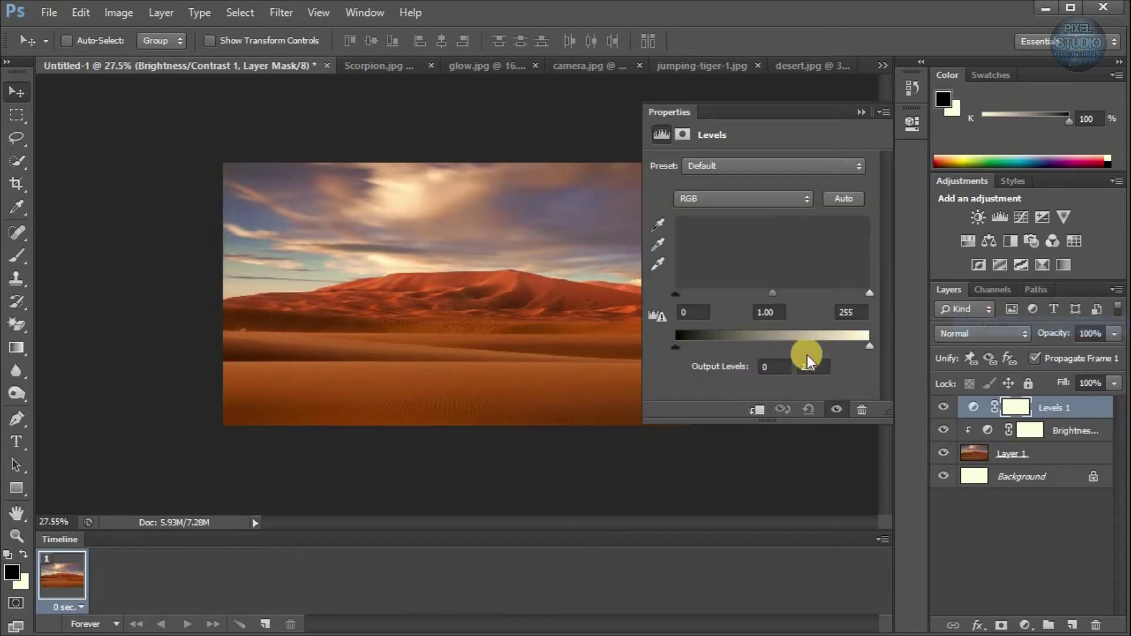
{"action": "left_click", "coordinate": [755, 409]}
{"action": "left_click_drag", "start_coordinate": [868, 345], "coordinate": [829, 345]}
{"action": "left_click_drag", "start_coordinate": [773, 293], "coordinate": [788, 294]}
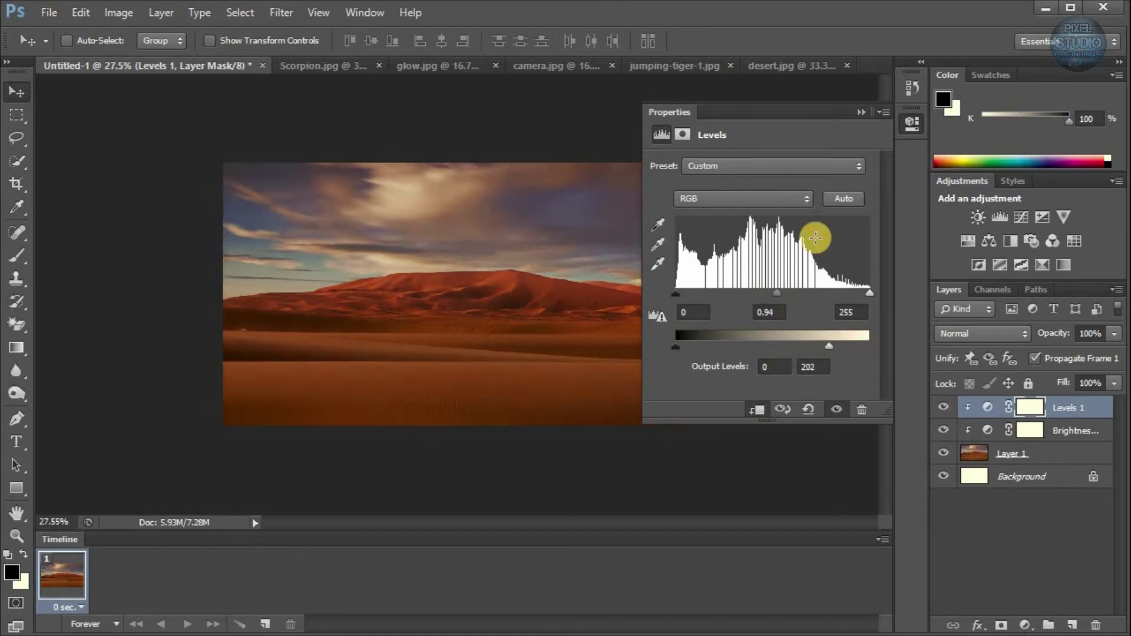
{"action": "left_click", "coordinate": [861, 112]}
- Add a Color Balance adjustment clipped to the desert layer, shifting its midtones slightly towards red and blue
{"action": "left_click", "coordinate": [1025, 627]}
{"action": "left_click", "coordinate": [1001, 432]}
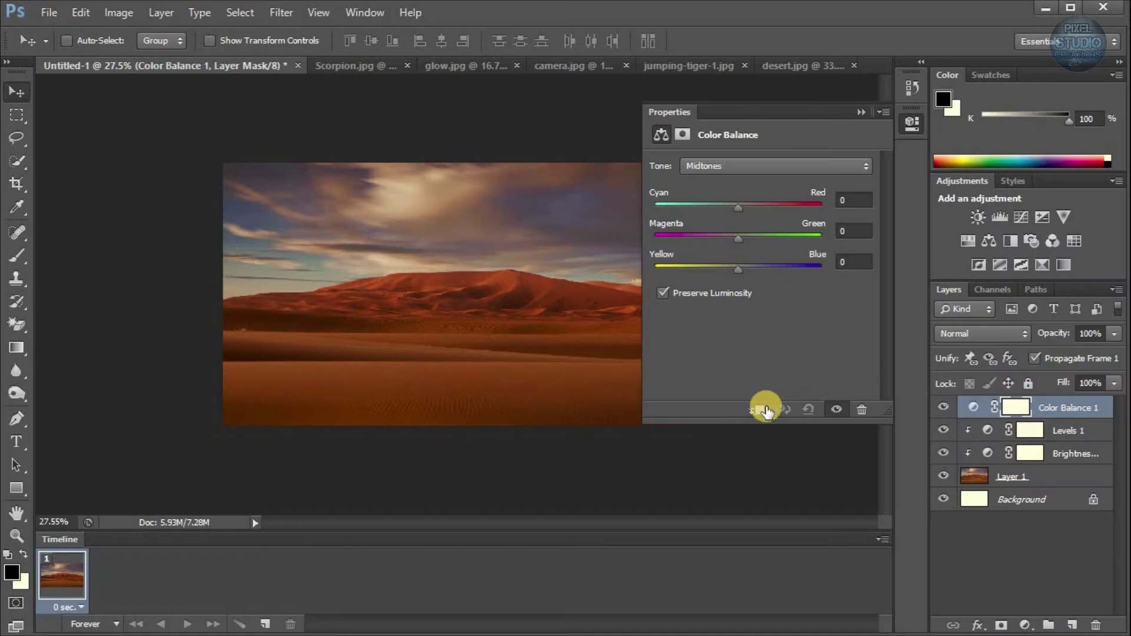
{"action": "left_click_drag", "start_coordinate": [741, 207], "coordinate": [750, 208]}
{"action": "left_click_drag", "start_coordinate": [737, 270], "coordinate": [747, 245]}
{"action": "left_click", "coordinate": [862, 113]}
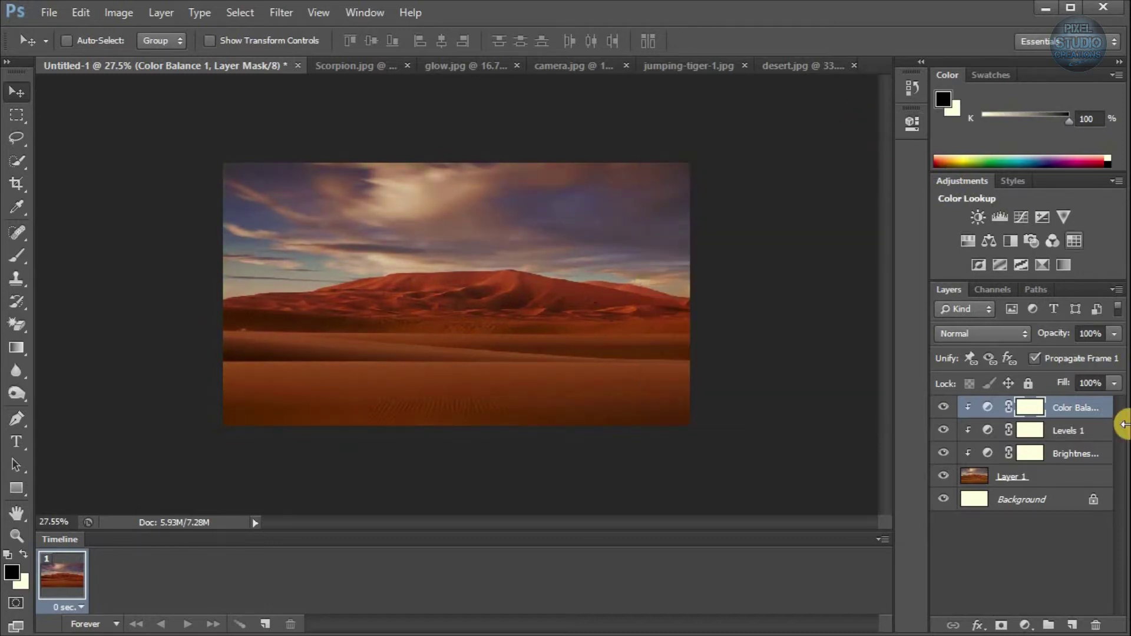
- Switch to camera.jpg and start a Pen tool path at the top of the lens's front rim
{"action": "scroll", "coordinate": [380, 239], "scroll_direction": "up", "scroll_amount": 2}
{"action": "scroll", "coordinate": [568, 248], "scroll_direction": "up", "scroll_amount": 1}
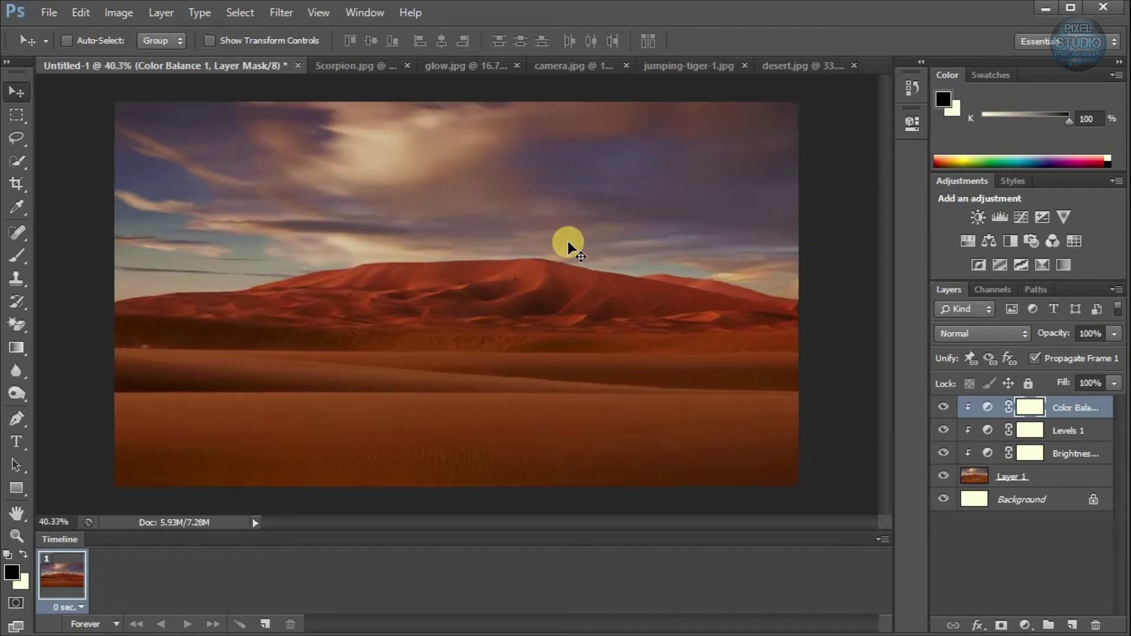
{"action": "scroll", "coordinate": [568, 247], "scroll_direction": "down", "scroll_amount": 1}
{"action": "left_click", "coordinate": [556, 65]}
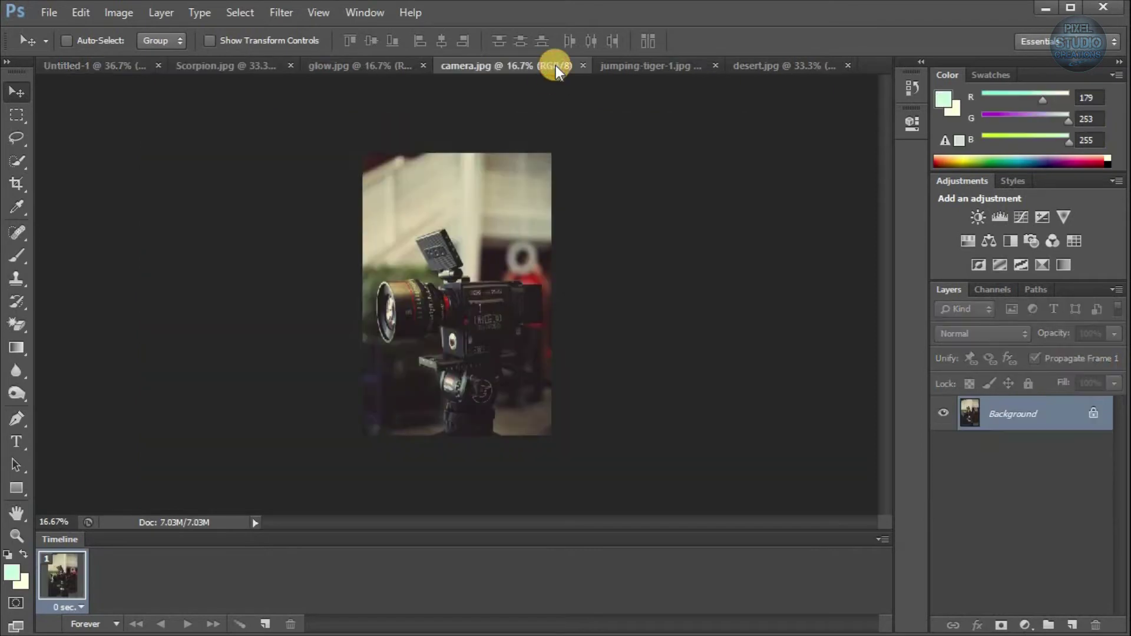
{"action": "scroll", "coordinate": [377, 292], "scroll_direction": "up", "scroll_amount": 2}
{"action": "left_click", "coordinate": [16, 419]}
{"action": "scroll", "coordinate": [316, 321], "scroll_direction": "up", "scroll_amount": 5}
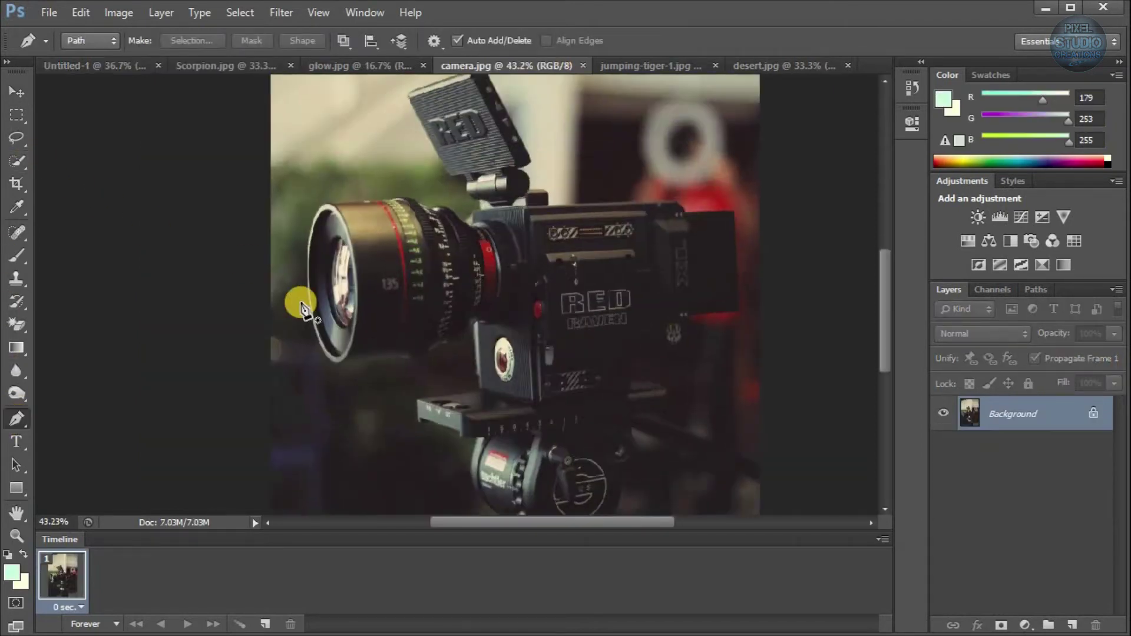
{"action": "left_click", "coordinate": [312, 197]}
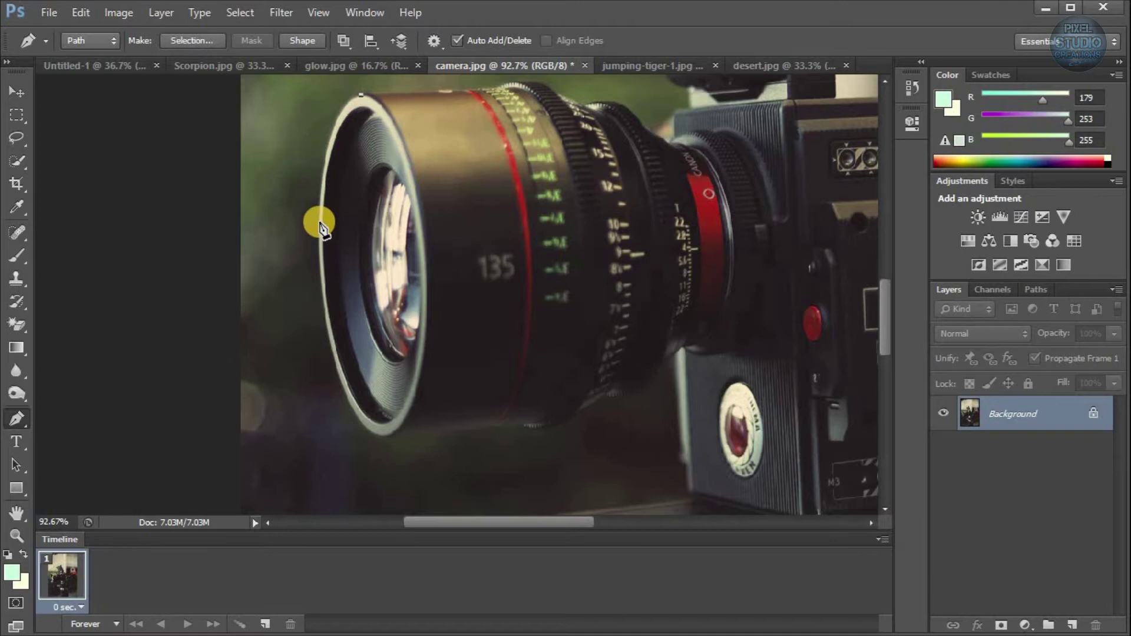
- Trace the path with curved anchors down the outer edge of the lens's front rim to its lowest point
{"action": "scroll", "coordinate": [321, 219], "scroll_direction": "up", "scroll_amount": 2}
{"action": "left_click_drag", "start_coordinate": [321, 227], "coordinate": [331, 251]}
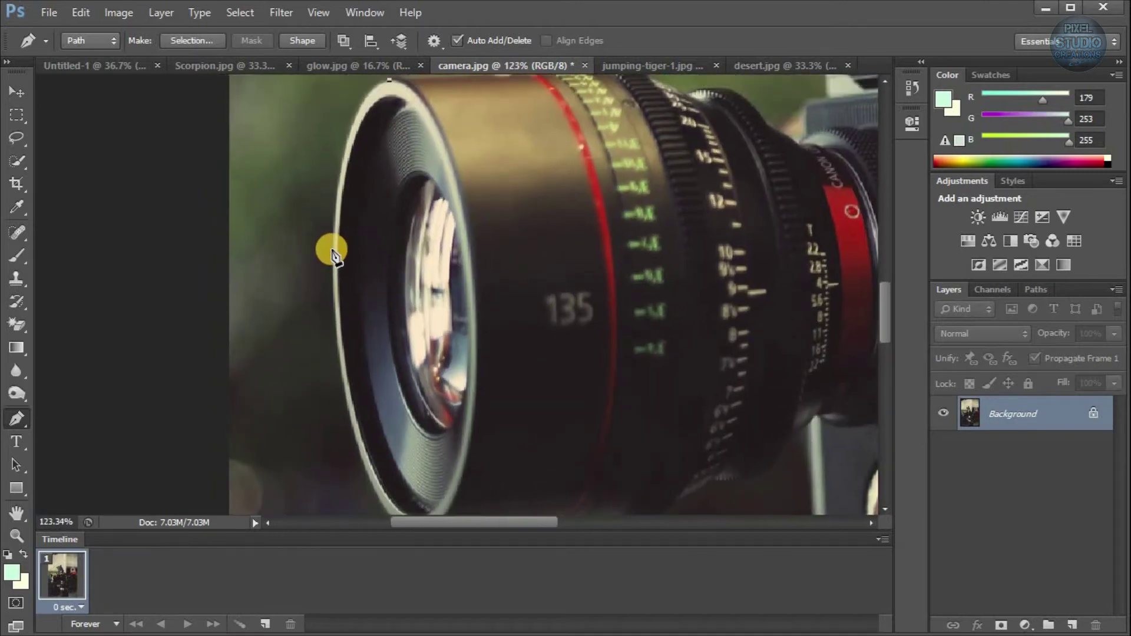
{"action": "left_click_drag", "start_coordinate": [334, 323], "coordinate": [323, 372]}
{"action": "left_click", "coordinate": [333, 227], "text": "alt"}
{"action": "mouse_move", "coordinate": [349, 425]}
{"action": "left_mouse_down"}
{"action": "mouse_move", "coordinate": [336, 359]}
{"action": "mouse_move", "coordinate": [363, 429]}
{"action": "left_mouse_up"}
{"action": "left_click", "coordinate": [339, 363], "text": "alt"}
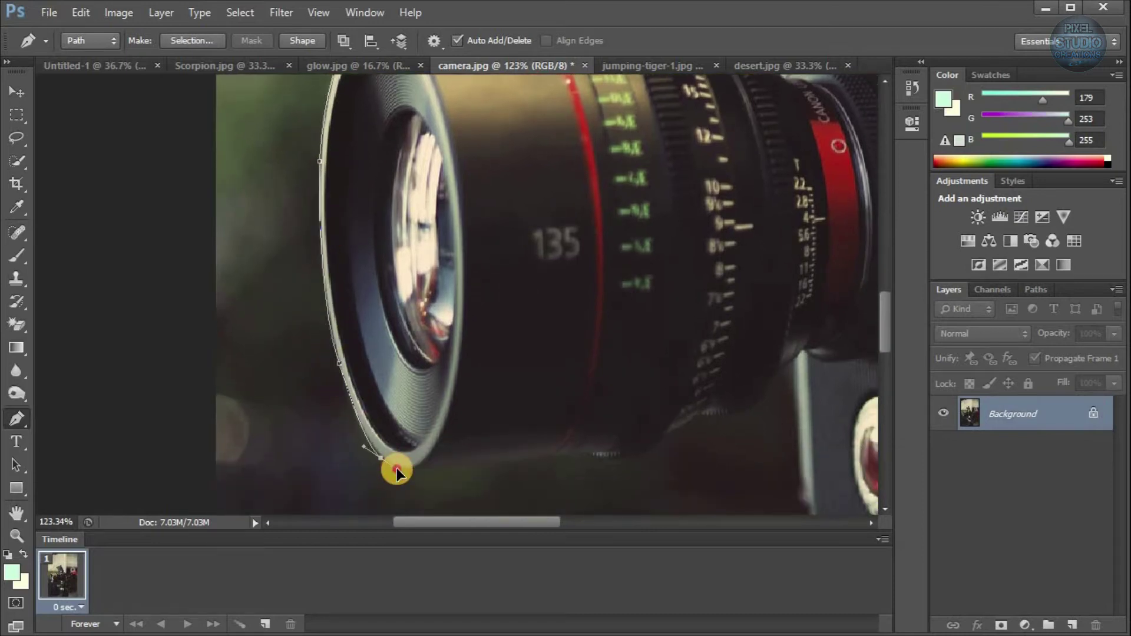
{"action": "scroll", "coordinate": [397, 472], "scroll_direction": "up", "scroll_amount": 1}
- Continue the path along the bottom edge of the lens barrel and around its first step
{"action": "left_click", "coordinate": [511, 464]}
{"action": "left_click", "coordinate": [618, 454]}
{"action": "left_click", "coordinate": [645, 449]}
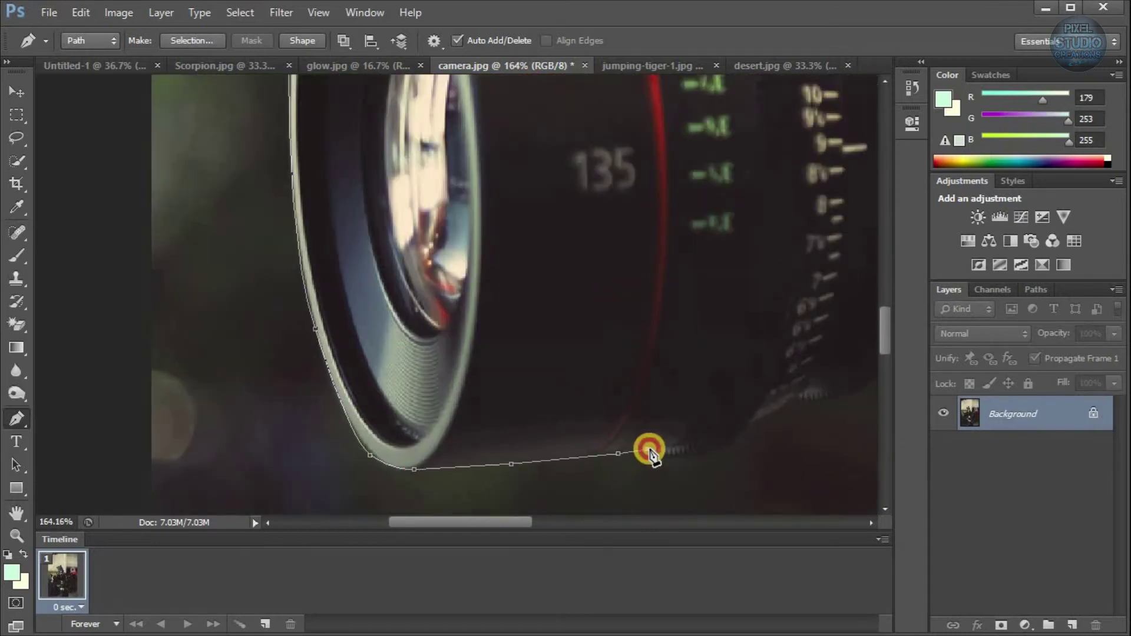
{"action": "scroll", "coordinate": [644, 449], "scroll_direction": "up", "scroll_amount": 1}
{"action": "left_click_drag", "start_coordinate": [527, 375], "coordinate": [526, 371]}
{"action": "left_click_drag", "start_coordinate": [577, 342], "coordinate": [589, 324]}
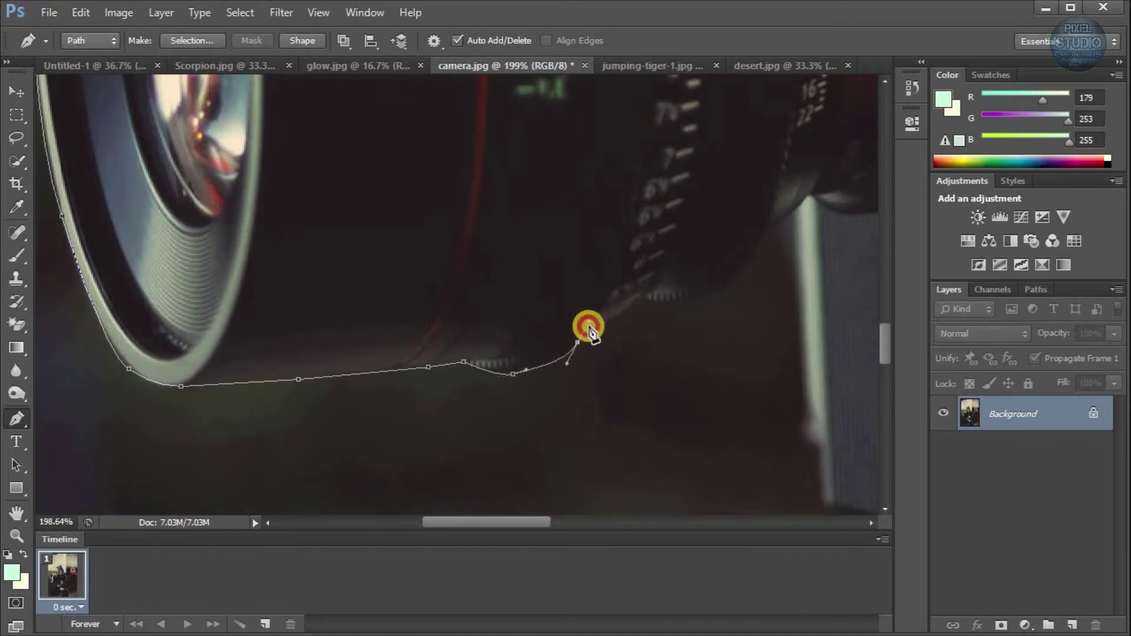
- Trace the path around the underside of the rear lens rings up to the front edge of the camera body
{"action": "left_click", "coordinate": [643, 304]}
{"action": "left_click_drag", "start_coordinate": [673, 307], "coordinate": [693, 304]}
{"action": "left_click_drag", "start_coordinate": [766, 236], "coordinate": [780, 185]}
{"action": "left_click", "coordinate": [766, 237], "text": "alt"}
{"action": "left_click", "coordinate": [795, 211]}
{"action": "left_click_drag", "start_coordinate": [784, 252], "coordinate": [729, 246]}
- Run the path down the camera body's front edge and around the front corner of the mounting plate
{"action": "scroll", "coordinate": [663, 336], "scroll_direction": "down", "scroll_amount": 2}
{"action": "left_click", "coordinate": [671, 378]}
{"action": "left_click", "coordinate": [490, 401]}
{"action": "left_click", "coordinate": [490, 464]}
{"action": "left_click", "coordinate": [497, 466]}
{"action": "scroll", "coordinate": [498, 470], "scroll_direction": "up", "scroll_amount": 1}
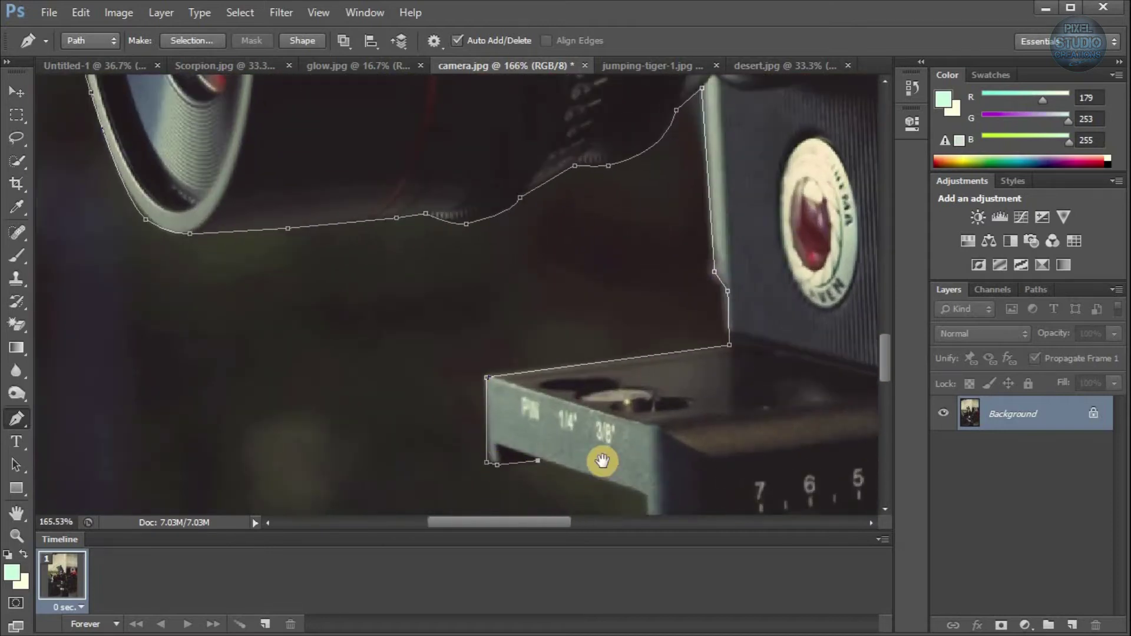
- Continue the path along the lower edge of the mounting plate's front section
{"action": "left_click_drag", "start_coordinate": [603, 461], "coordinate": [495, 346]}
{"action": "scroll", "coordinate": [513, 346], "scroll_direction": "up", "scroll_amount": 1}
{"action": "left_click", "coordinate": [511, 344]}
{"action": "left_click", "coordinate": [596, 378]}
{"action": "scroll", "coordinate": [521, 347], "scroll_direction": "down", "scroll_amount": 2}
- Trace the path down the curved outer edge of the sachtler tripod head
{"action": "left_click_drag", "start_coordinate": [578, 494], "coordinate": [533, 399]}
{"action": "scroll", "coordinate": [523, 328], "scroll_direction": "up", "scroll_amount": 2}
{"action": "left_click_drag", "start_coordinate": [562, 448], "coordinate": [586, 358]}
{"action": "scroll", "coordinate": [548, 345], "scroll_direction": "down", "scroll_amount": 2}
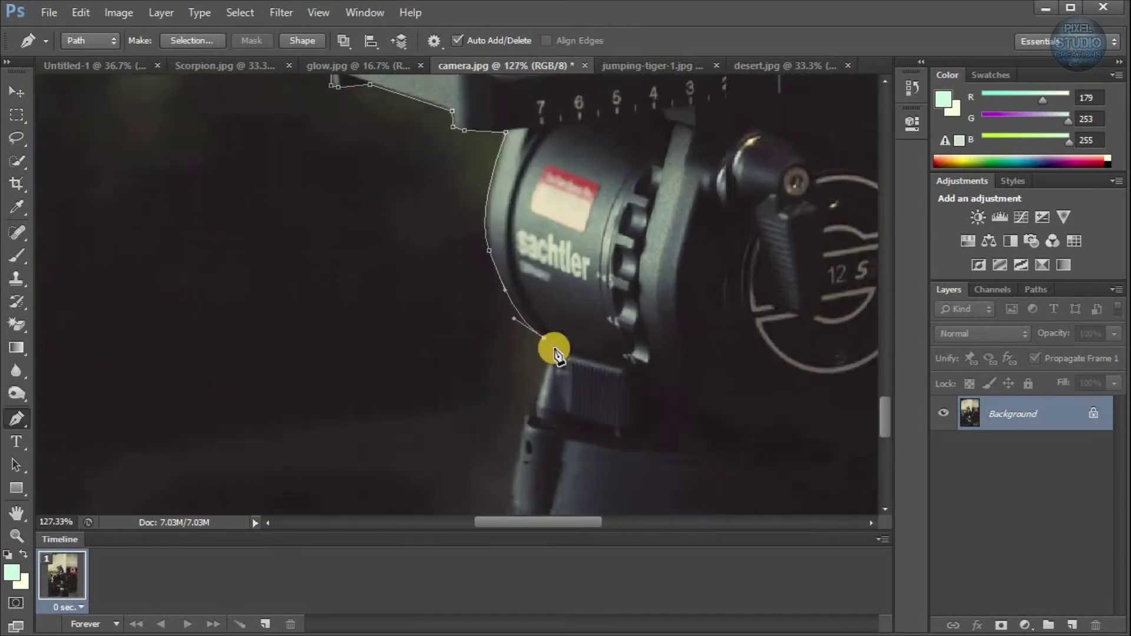
- Continue the path around the small lever and down the left side of the tripod base
{"action": "scroll", "coordinate": [551, 348], "scroll_direction": "down", "scroll_amount": 2}
{"action": "scroll", "coordinate": [538, 283], "scroll_direction": "up", "scroll_amount": 2}
{"action": "scroll", "coordinate": [530, 254], "scroll_direction": "up", "scroll_amount": 2}
{"action": "left_click_drag", "start_coordinate": [513, 268], "coordinate": [512, 269]}
{"action": "left_click", "coordinate": [494, 321]}
{"action": "left_click_drag", "start_coordinate": [495, 391], "coordinate": [460, 240]}
{"action": "left_click_drag", "start_coordinate": [435, 286], "coordinate": [435, 327]}
{"action": "left_click_drag", "start_coordinate": [444, 436], "coordinate": [475, 286]}
- Carry the path beyond the photo's bottom border and around beneath the tripod base to its other side
{"action": "left_click_drag", "start_coordinate": [310, 362], "coordinate": [291, 381]}
{"action": "scroll", "coordinate": [426, 338], "scroll_direction": "down", "scroll_amount": 6}
{"action": "left_click", "coordinate": [422, 422]}
{"action": "left_click", "coordinate": [616, 428]}
{"action": "left_click", "coordinate": [696, 427]}
{"action": "left_click_drag", "start_coordinate": [809, 388], "coordinate": [825, 383]}
{"action": "left_click", "coordinate": [842, 333]}
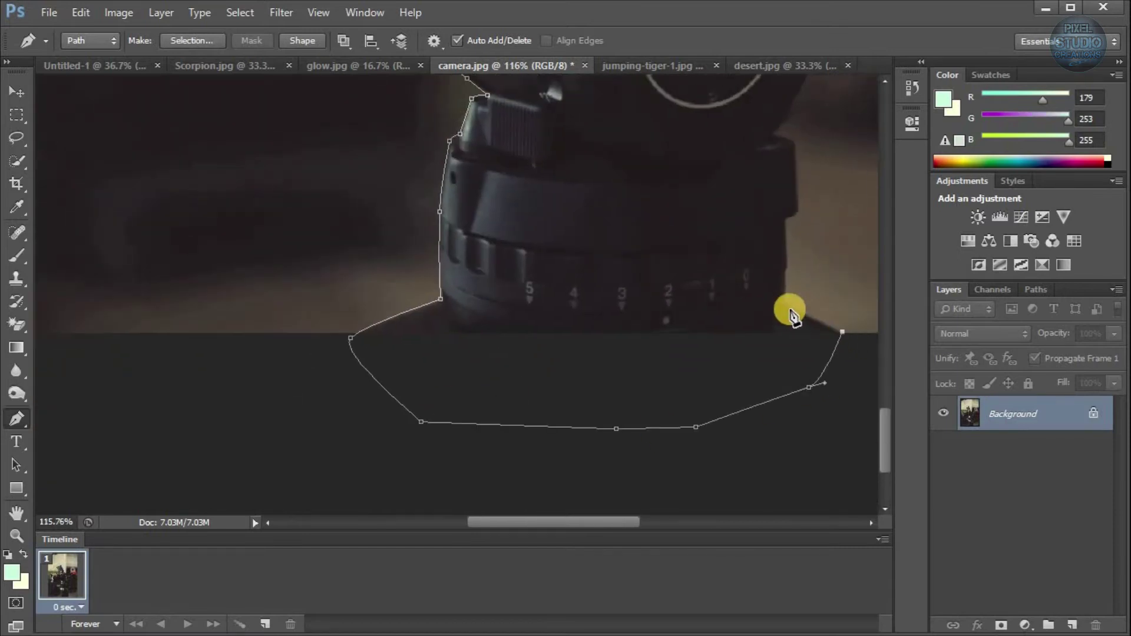
- Trace the path up the right side of the tripod base and around its protruding ring
{"action": "scroll", "coordinate": [781, 304], "scroll_direction": "up", "scroll_amount": 2}
{"action": "left_click_drag", "start_coordinate": [784, 304], "coordinate": [785, 270]}
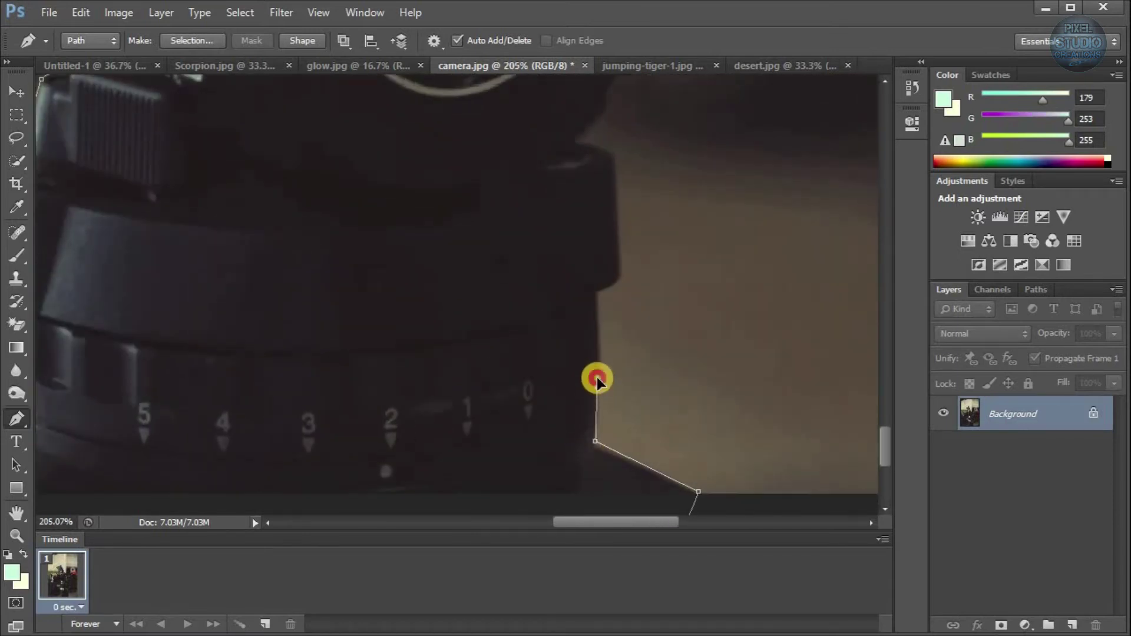
{"action": "left_click", "coordinate": [600, 377]}
{"action": "left_click", "coordinate": [616, 283]}
{"action": "scroll", "coordinate": [654, 220], "scroll_direction": "up", "scroll_amount": 1}
{"action": "left_click_drag", "start_coordinate": [654, 220], "coordinate": [574, 277]}
{"action": "left_click", "coordinate": [571, 211]}
- Continue the path up the right side of the tripod head, past the round 12 SB emblem
{"action": "left_click_drag", "start_coordinate": [521, 186], "coordinate": [454, 330]}
{"action": "left_click_drag", "start_coordinate": [489, 272], "coordinate": [489, 265]}
{"action": "left_click", "coordinate": [488, 264]}
{"action": "left_click_drag", "start_coordinate": [559, 139], "coordinate": [482, 176]}
{"action": "left_click_drag", "start_coordinate": [498, 179], "coordinate": [495, 349]}
{"action": "scroll", "coordinate": [495, 348], "scroll_direction": "down", "scroll_amount": 6}
{"action": "scroll", "coordinate": [472, 338], "scroll_direction": "up", "scroll_amount": 6}
{"action": "left_click", "coordinate": [436, 299]}
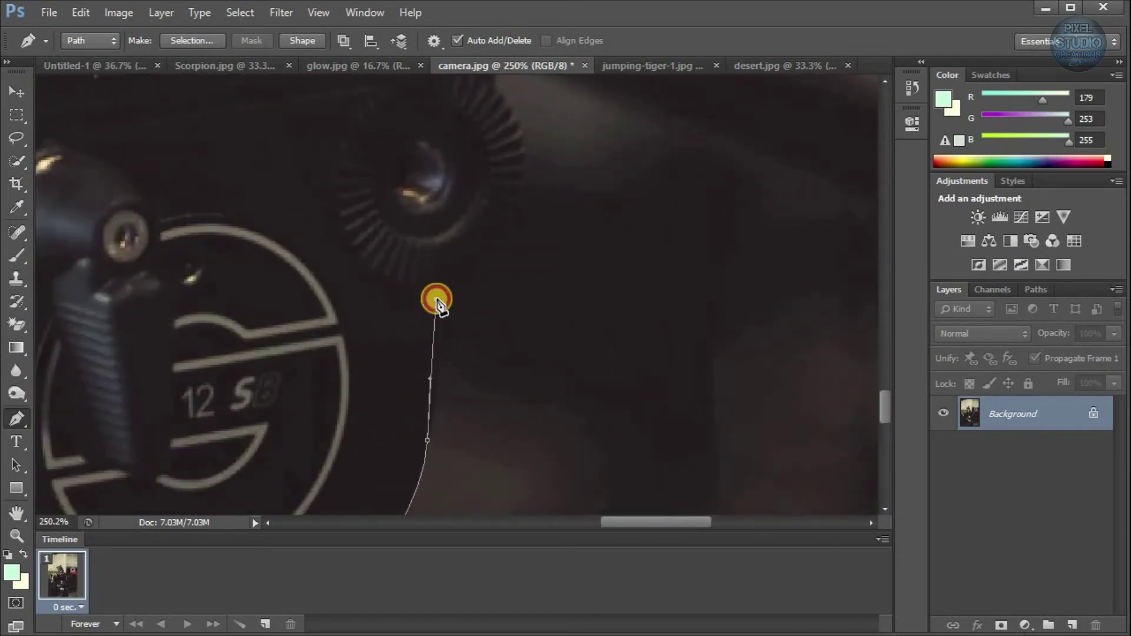
- Trace the path around the ribbed tripod knob and along the underside of the rear mounting plate
{"action": "left_click_drag", "start_coordinate": [527, 198], "coordinate": [530, 131]}
{"action": "left_click_drag", "start_coordinate": [528, 185], "coordinate": [533, 260]}
{"action": "left_click", "coordinate": [531, 275], "text": "alt"}
{"action": "left_click_drag", "start_coordinate": [521, 184], "coordinate": [495, 152]}
{"action": "scroll", "coordinate": [501, 168], "scroll_direction": "up", "scroll_amount": 5}
{"action": "left_click", "coordinate": [475, 311]}
{"action": "left_click", "coordinate": [687, 280]}
- Take the path around the mounting plate's rear corner and up to the underside of the camera body
{"action": "left_click_drag", "start_coordinate": [645, 142], "coordinate": [624, 140]}
{"action": "left_click_drag", "start_coordinate": [651, 221], "coordinate": [723, 403]}
{"action": "left_click", "coordinate": [548, 295]}
{"action": "left_click_drag", "start_coordinate": [526, 181], "coordinate": [541, 296]}
{"action": "left_click", "coordinate": [547, 275]}
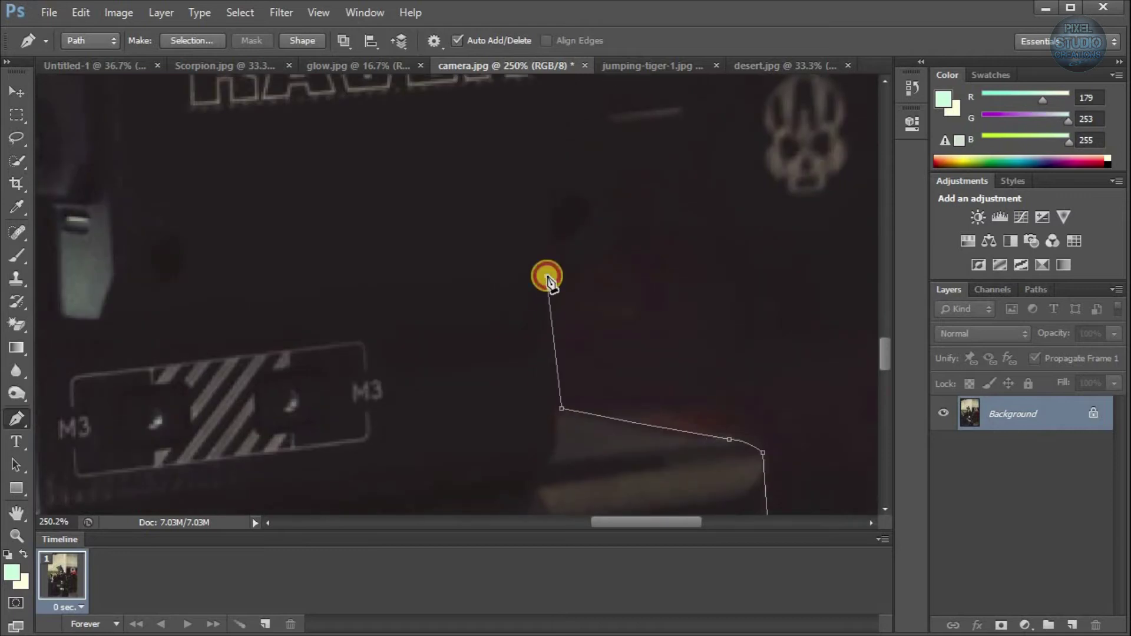
- Trace the path along the camera body's lower rear edge, around its notches, up to the rear block
{"action": "scroll", "coordinate": [548, 281], "scroll_direction": "down", "scroll_amount": 5}
{"action": "scroll", "coordinate": [486, 357], "scroll_direction": "up", "scroll_amount": 2}
{"action": "left_click", "coordinate": [494, 364]}
{"action": "left_click_drag", "start_coordinate": [537, 406], "coordinate": [572, 411]}
{"action": "left_click", "coordinate": [638, 396]}
{"action": "left_click", "coordinate": [661, 263]}
{"action": "left_click", "coordinate": [614, 263]}
{"action": "left_click", "coordinate": [616, 235]}
- Outline the rear block of the camera along its bottom, back and top edges
{"action": "scroll", "coordinate": [769, 227], "scroll_direction": "down", "scroll_amount": 3}
{"action": "scroll", "coordinate": [769, 224], "scroll_direction": "down", "scroll_amount": 1}
{"action": "left_click_drag", "start_coordinate": [769, 224], "coordinate": [657, 421]}
{"action": "left_click", "coordinate": [654, 268]}
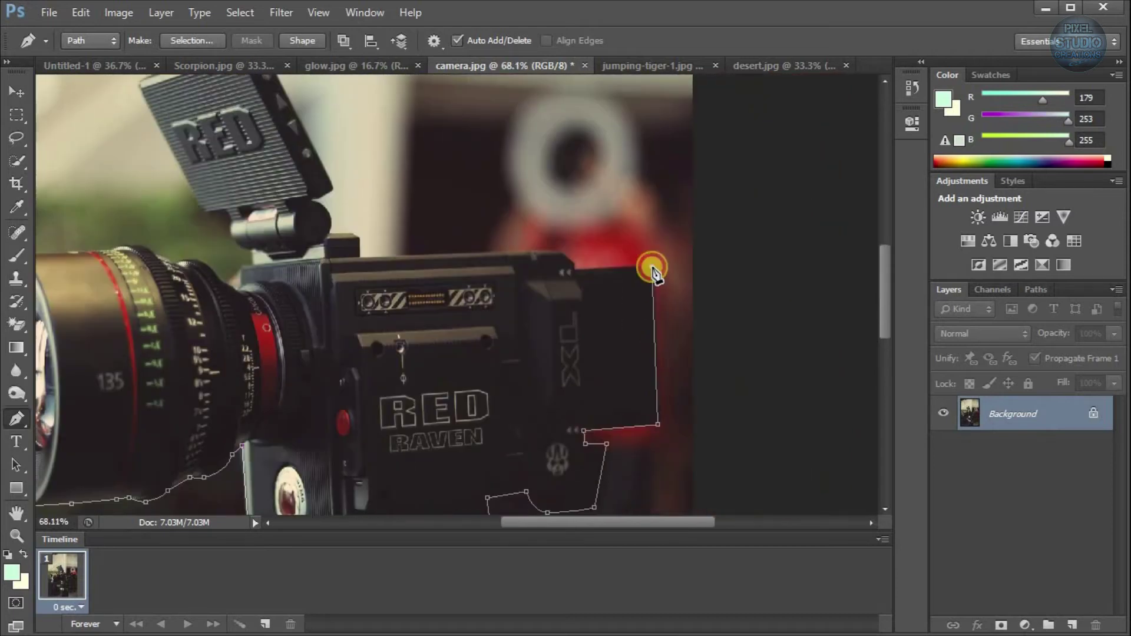
{"action": "left_click", "coordinate": [576, 273]}
- Trace the path around the body's upper rear corner and along its top edge to the small raised block
{"action": "scroll", "coordinate": [577, 272], "scroll_direction": "up", "scroll_amount": 7}
{"action": "left_click", "coordinate": [577, 257]}
{"action": "left_click", "coordinate": [548, 235]}
{"action": "left_click_drag", "start_coordinate": [583, 255], "coordinate": [666, 282]}
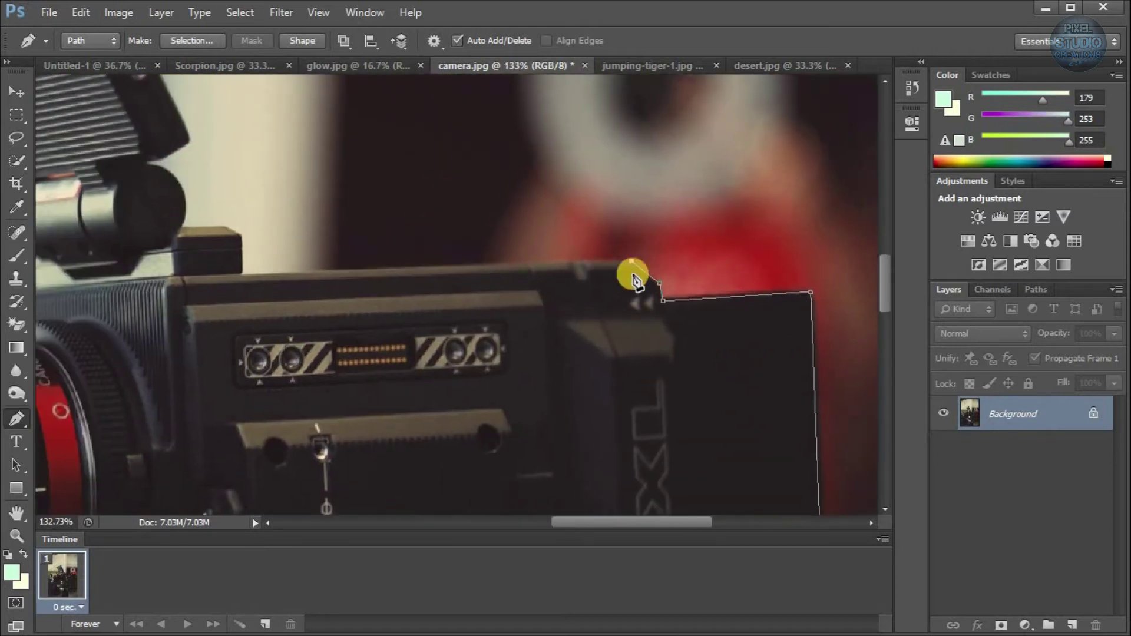
{"action": "scroll", "coordinate": [321, 273], "scroll_direction": "up", "scroll_amount": 3}
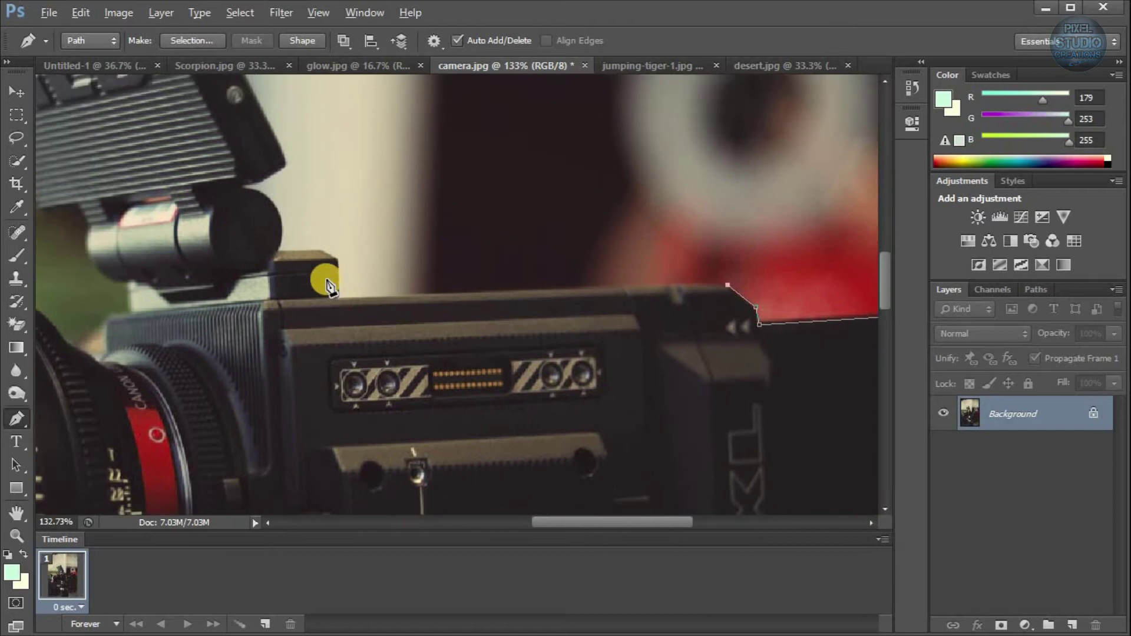
{"action": "left_click", "coordinate": [333, 296]}
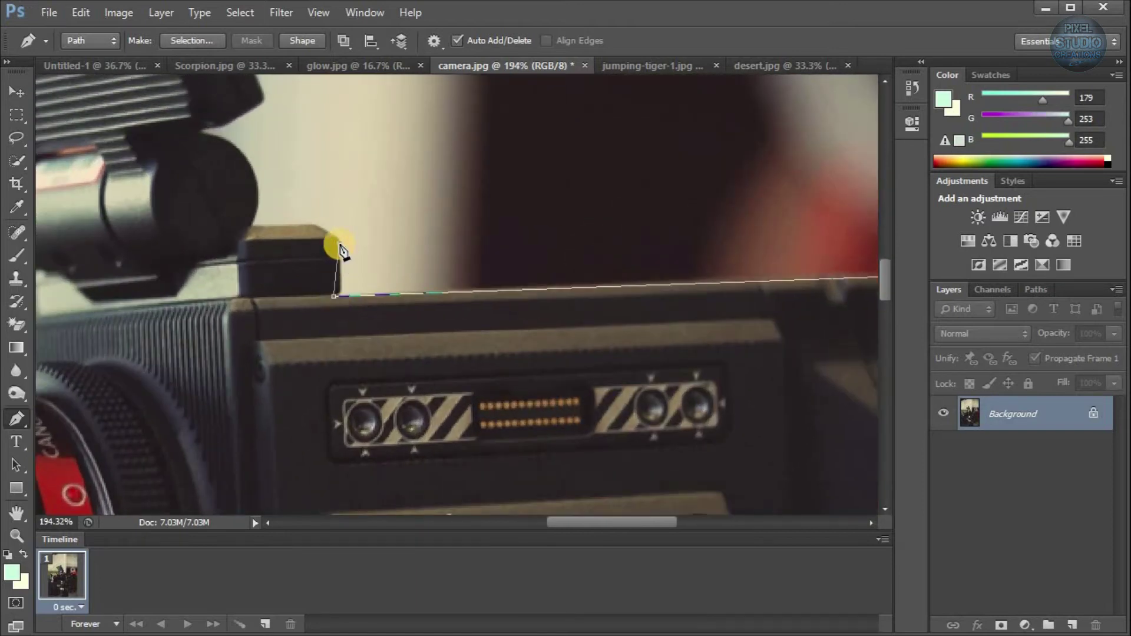
- Outline the small raised block on top of the camera body up to the monitor hinge
{"action": "scroll", "coordinate": [342, 312], "scroll_direction": "up", "scroll_amount": 3}
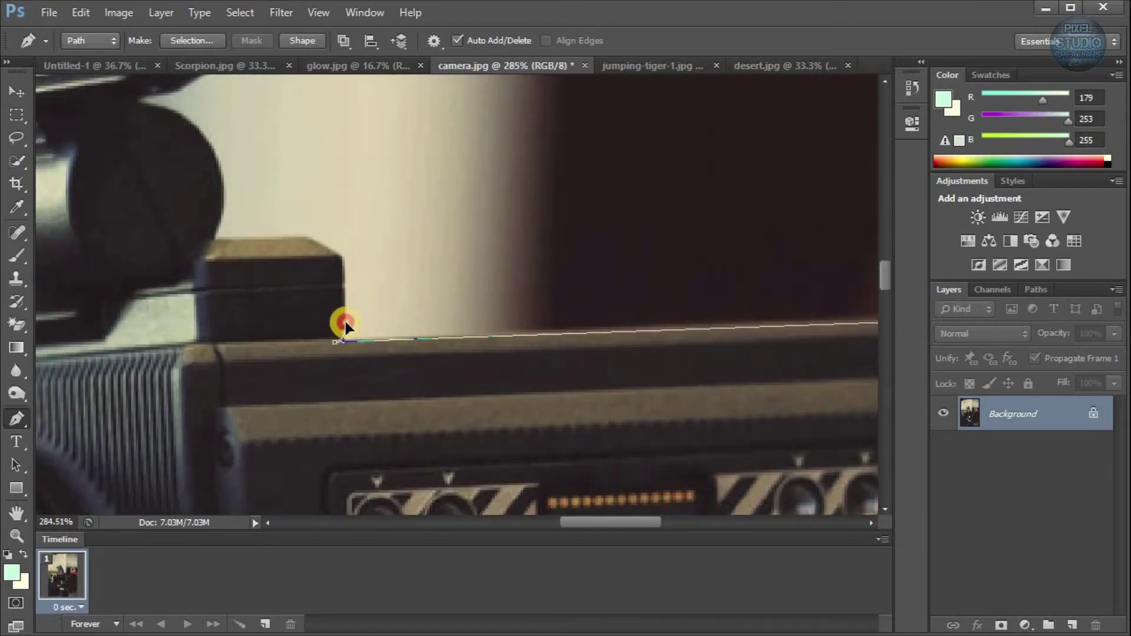
{"action": "left_click", "coordinate": [307, 237]}
{"action": "left_click_drag", "start_coordinate": [332, 240], "coordinate": [516, 251]}
{"action": "left_click", "coordinate": [397, 251]}
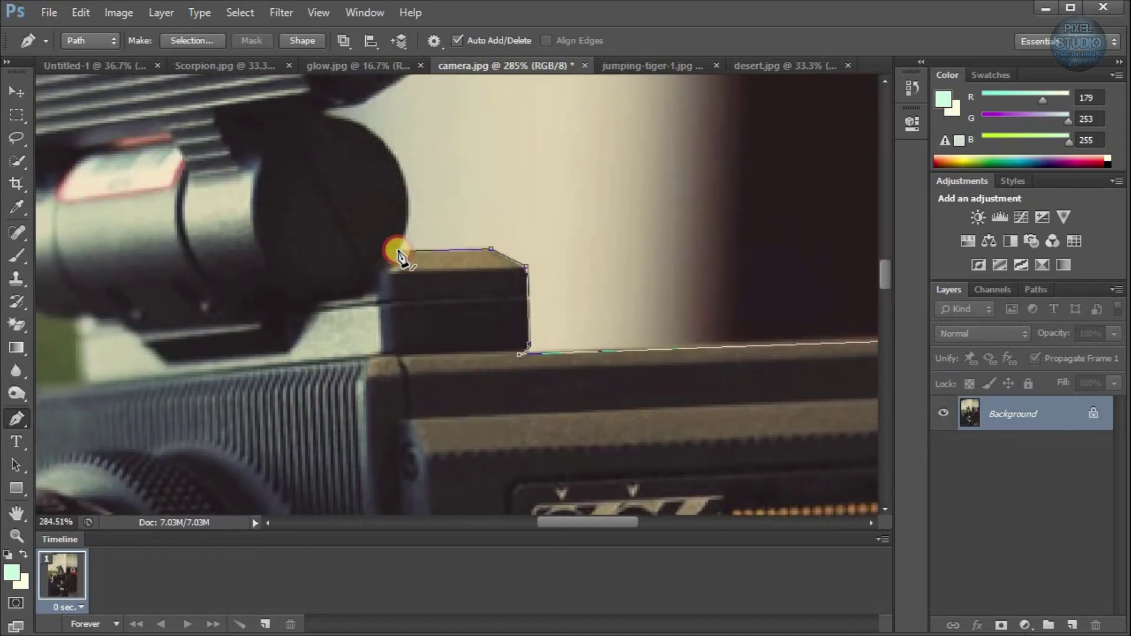
- Trace the path around the round monitor hinge and up the monitor's rear edge to its upper corner
{"action": "scroll", "coordinate": [396, 243], "scroll_direction": "down", "scroll_amount": 4}
{"action": "left_click_drag", "start_coordinate": [394, 227], "coordinate": [485, 310]}
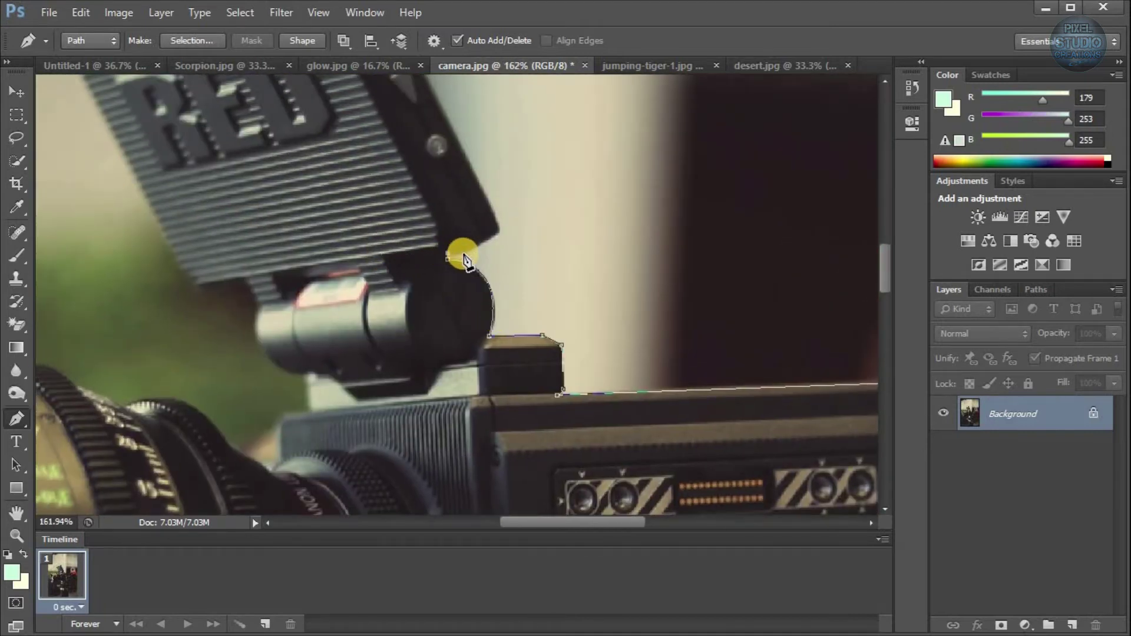
{"action": "left_click_drag", "start_coordinate": [466, 123], "coordinate": [505, 290]}
{"action": "scroll", "coordinate": [505, 291], "scroll_direction": "down", "scroll_amount": 2}
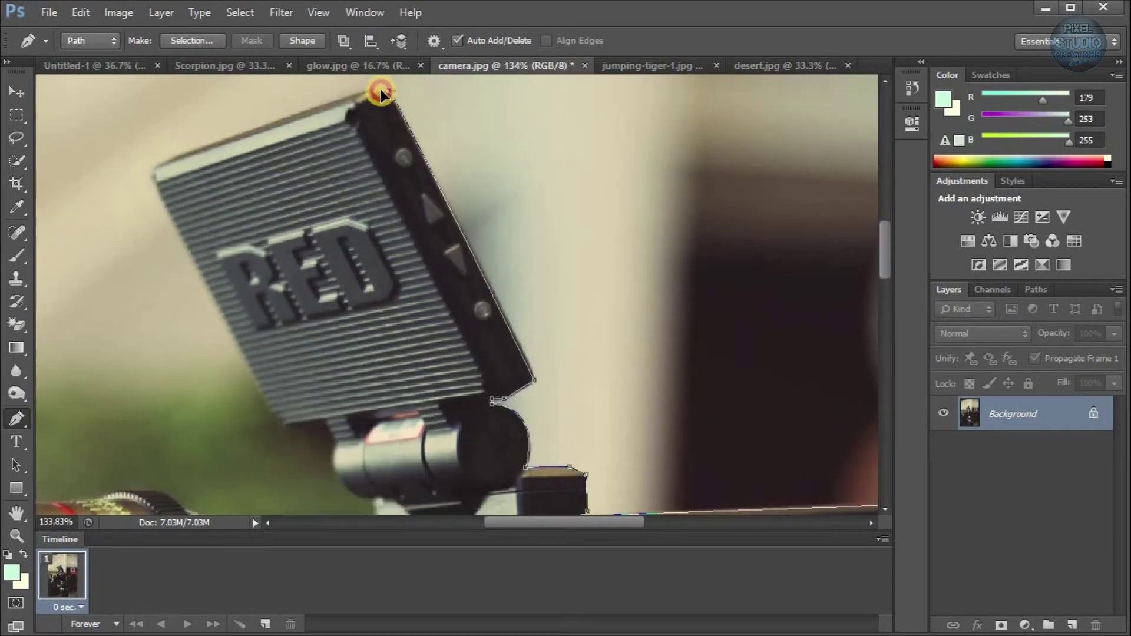
{"action": "left_click", "coordinate": [386, 92], "text": "alt"}
{"action": "left_click_drag", "start_coordinate": [248, 130], "coordinate": [497, 223]}
{"action": "key", "text": "ctrl+z"}
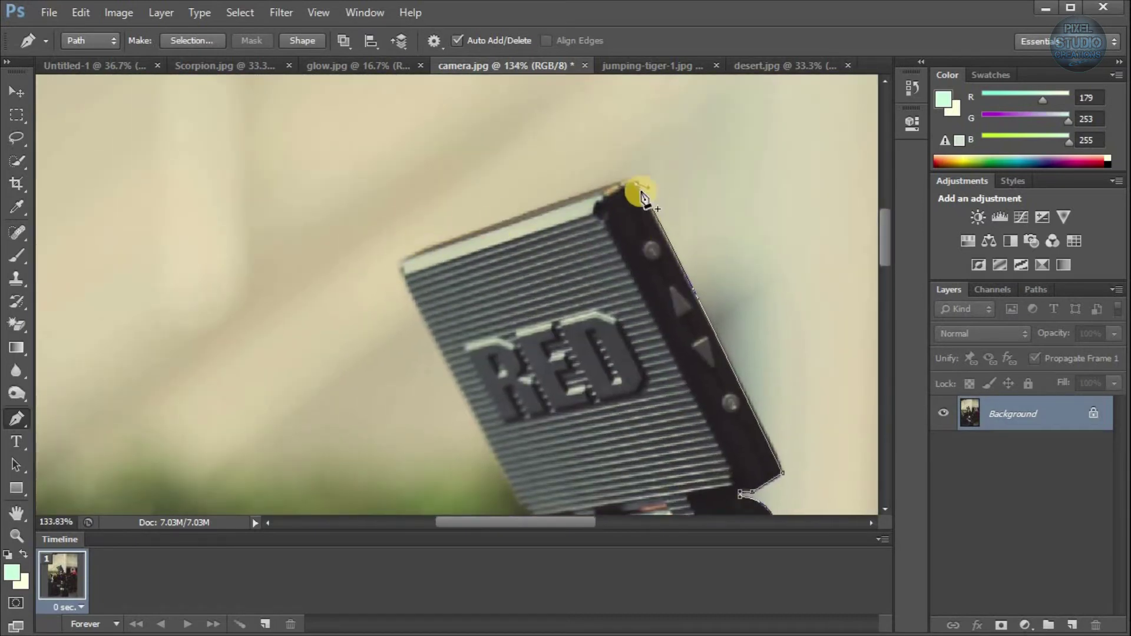
- Continue the path around the rest of the monitor and back down to its hinge
{"action": "scroll", "coordinate": [460, 383], "scroll_direction": "down", "scroll_amount": 3}
{"action": "scroll", "coordinate": [460, 383], "scroll_direction": "right", "scroll_amount": 1}
{"action": "left_click", "coordinate": [465, 368]}
{"action": "left_click", "coordinate": [509, 366]}
{"action": "left_click", "coordinate": [518, 392]}
{"action": "left_click_drag", "start_coordinate": [520, 410], "coordinate": [537, 312]}
{"action": "scroll", "coordinate": [511, 272], "scroll_direction": "down", "scroll_amount": 1}
- Trace the path around the hinge's front side and along the camera top to the rear of the lens
{"action": "scroll", "coordinate": [510, 271], "scroll_direction": "up", "scroll_amount": 4}
{"action": "left_click", "coordinate": [559, 319]}
{"action": "left_click_drag", "start_coordinate": [529, 369], "coordinate": [528, 371]}
{"action": "left_click", "coordinate": [527, 415]}
{"action": "left_click", "coordinate": [484, 401]}
{"action": "left_click", "coordinate": [478, 395]}
{"action": "left_click_drag", "start_coordinate": [438, 368], "coordinate": [525, 325]}
- Follow the upper edge of the lens rings forward and close the path at the lens front rim
{"action": "left_click", "coordinate": [430, 326]}
{"action": "left_click", "coordinate": [479, 306]}
{"action": "left_click_drag", "start_coordinate": [452, 284], "coordinate": [444, 284]}
{"action": "left_click", "coordinate": [382, 281]}
{"action": "left_click_drag", "start_coordinate": [370, 291], "coordinate": [487, 317]}
{"action": "scroll", "coordinate": [637, 288], "scroll_direction": "down", "scroll_amount": 10}
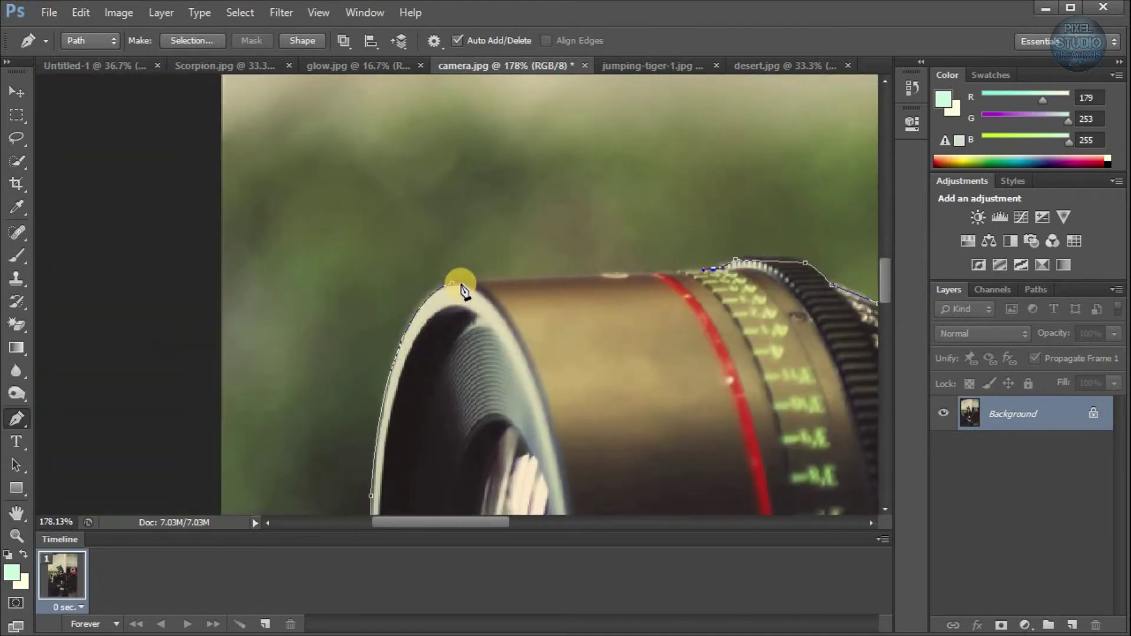
{"action": "scroll", "coordinate": [650, 304], "scroll_direction": "up", "scroll_amount": 1}
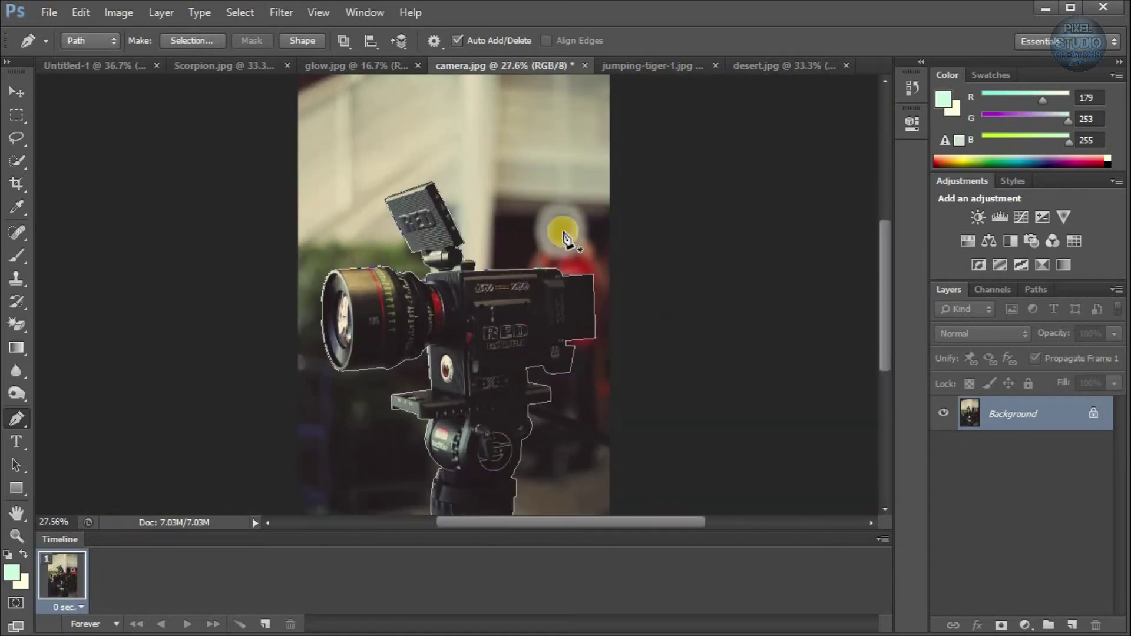
- Convert the camera path to a new anti-aliased selection with 0 px feather and use it as a layer mask
{"action": "right_click", "coordinate": [443, 335]}
{"action": "left_click", "coordinate": [483, 416]}
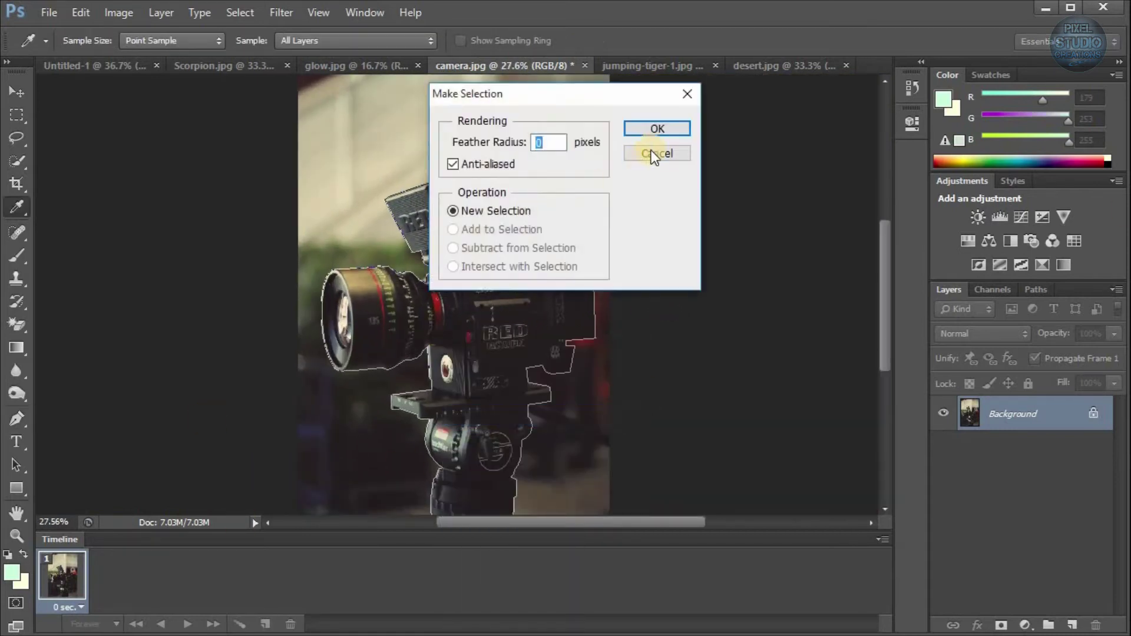
{"action": "left_click", "coordinate": [656, 129]}
{"action": "left_click", "coordinate": [1001, 625]}
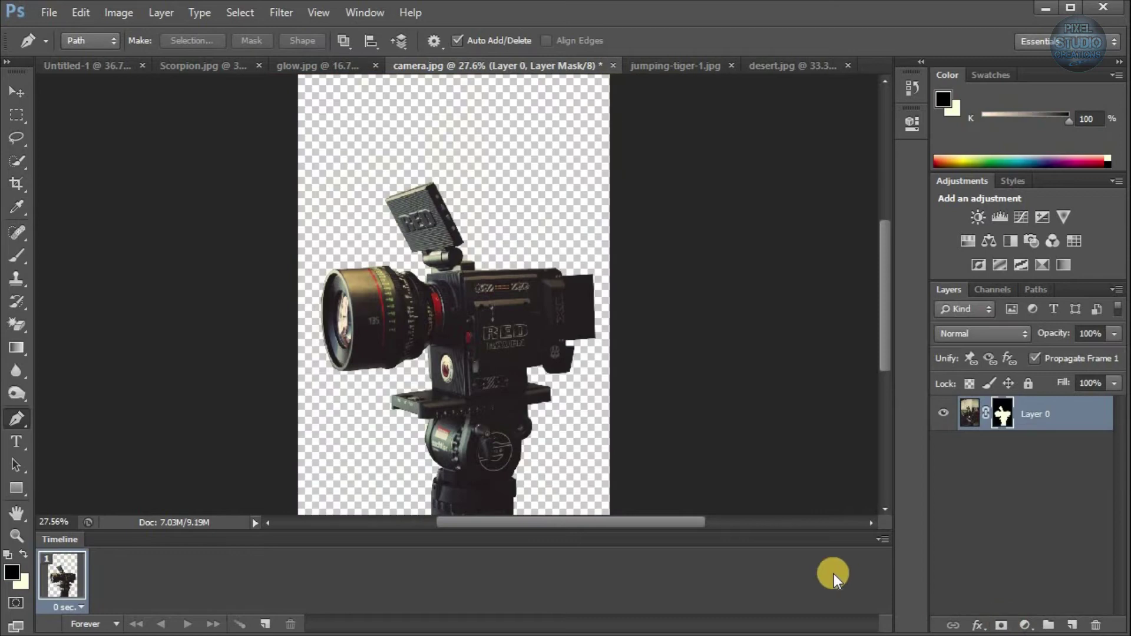
- Bring the masked camera into the Untitled-1 desert composite and show its transform controls
{"action": "left_click", "coordinate": [17, 91]}
{"action": "left_click_drag", "start_coordinate": [405, 289], "coordinate": [383, 242]}
{"action": "scroll", "coordinate": [415, 190], "scroll_direction": "down", "scroll_amount": 3}
{"action": "left_click", "coordinate": [209, 40]}
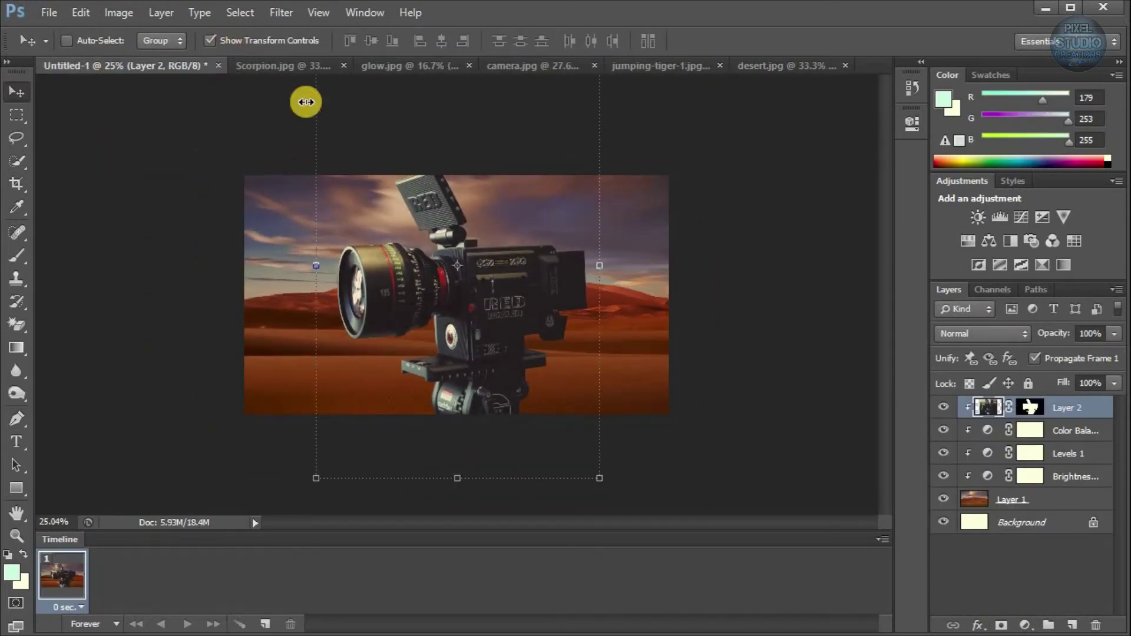
- Scale the camera to about 60.5% and place it at X 1447.50 px, Y 353.00 px, with the transform controls hidden again
{"action": "left_click_drag", "start_coordinate": [379, 147], "coordinate": [397, 184]}
{"action": "scroll", "coordinate": [451, 298], "scroll_direction": "up", "scroll_amount": 1}
{"action": "left_click_drag", "start_coordinate": [451, 299], "coordinate": [551, 337]}
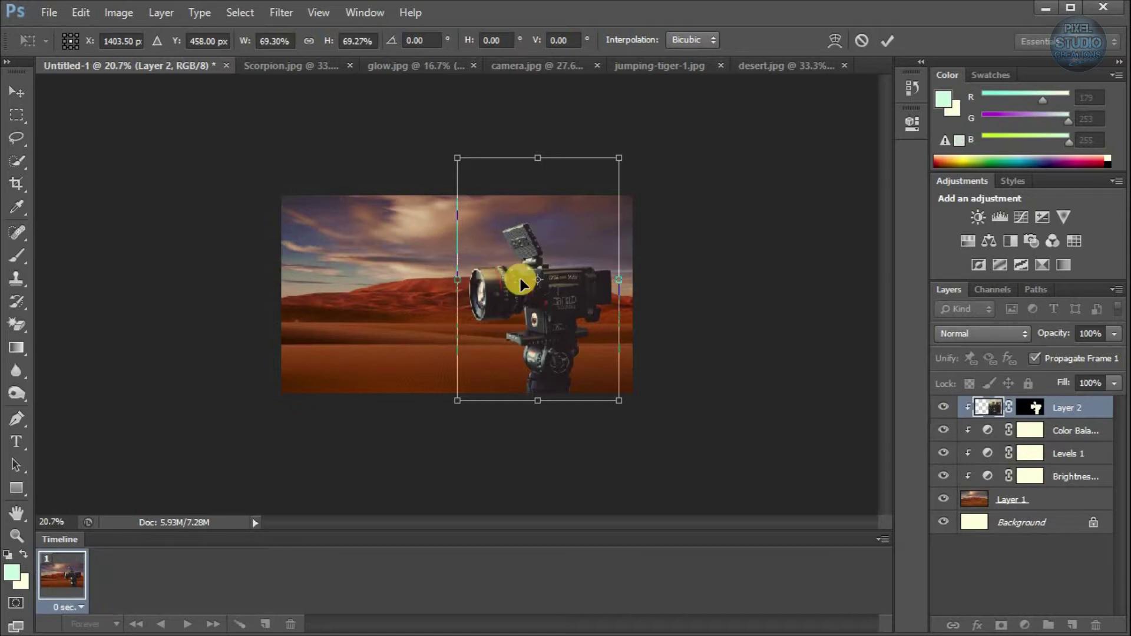
{"action": "key", "text": "ctrl+plus"}
{"action": "left_click_drag", "start_coordinate": [458, 129], "coordinate": [481, 167]}
{"action": "left_click_drag", "start_coordinate": [588, 322], "coordinate": [597, 319]}
{"action": "left_click_drag", "start_coordinate": [489, 165], "coordinate": [477, 145]}
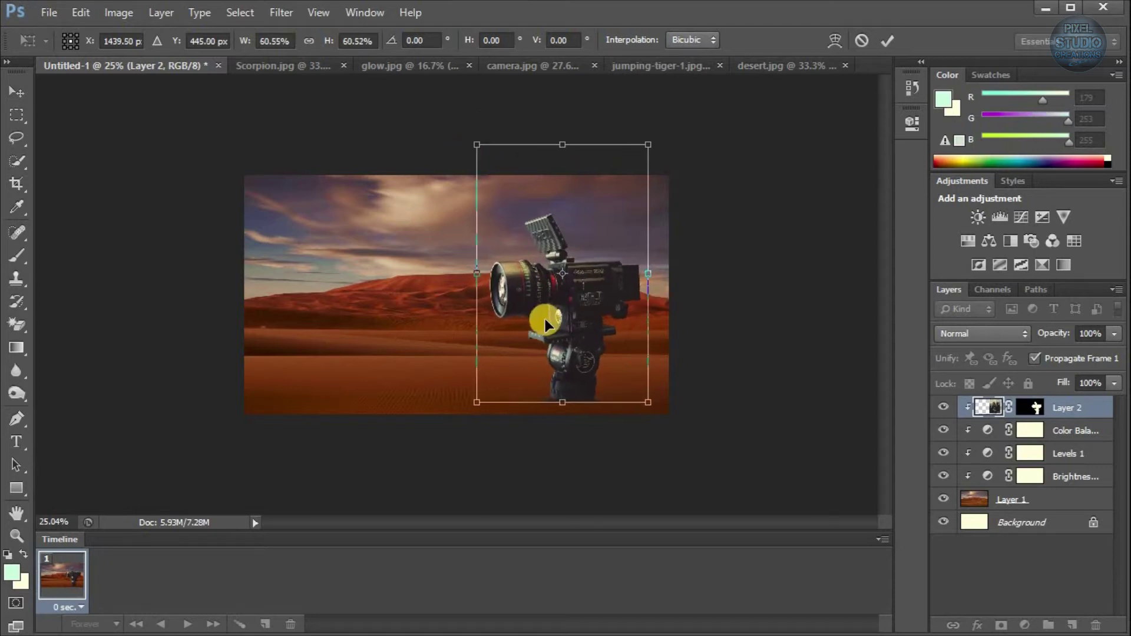
{"action": "left_click_drag", "start_coordinate": [569, 334], "coordinate": [570, 315]}
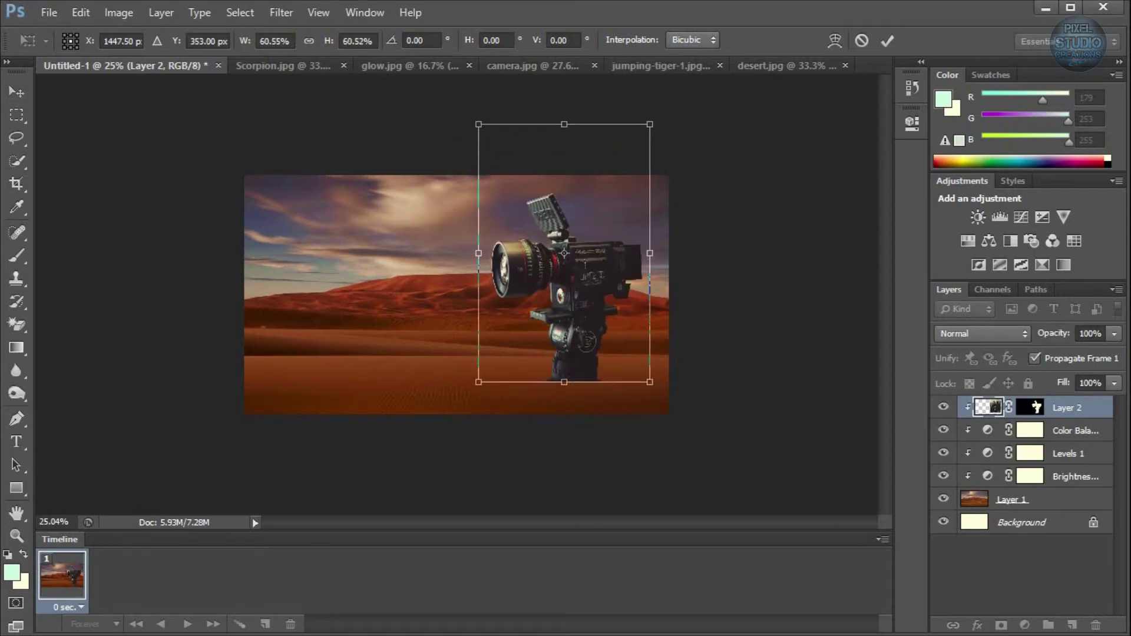
{"action": "left_click", "coordinate": [886, 45]}
{"action": "left_click", "coordinate": [253, 40]}
{"action": "key", "text": "ctrl+0"}
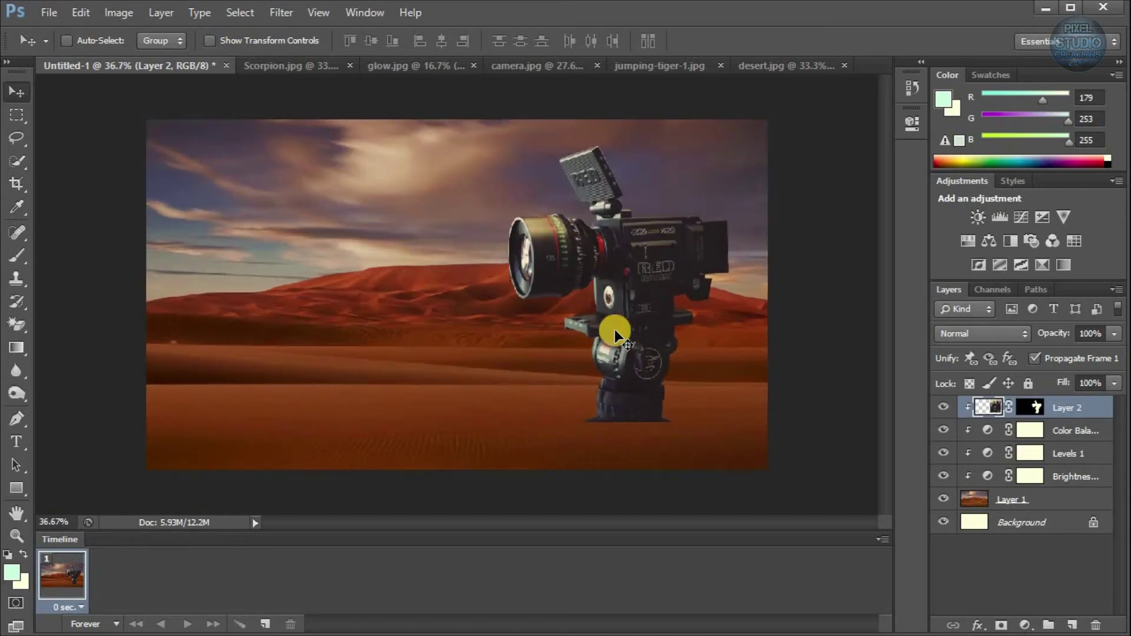
- Paint black on the camera's layer mask with a 175 px soft brush to fade the tripod base into the sand
{"action": "left_click", "coordinate": [1031, 407]}
{"action": "left_click", "coordinate": [17, 256]}
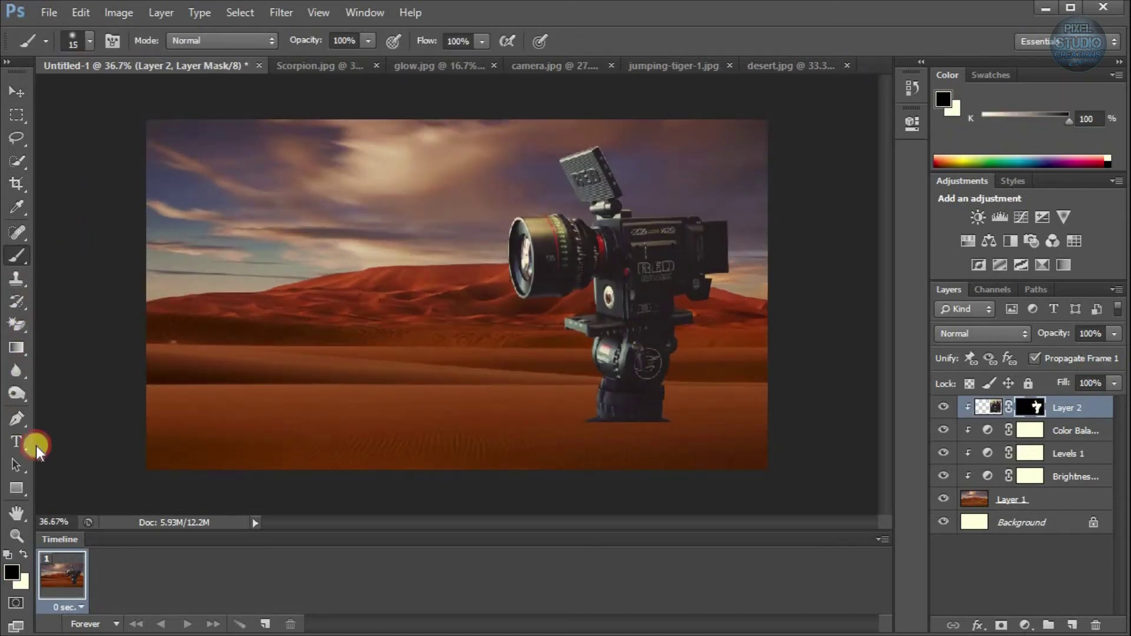
{"action": "scroll", "coordinate": [624, 460], "scroll_direction": "up", "scroll_amount": 1}
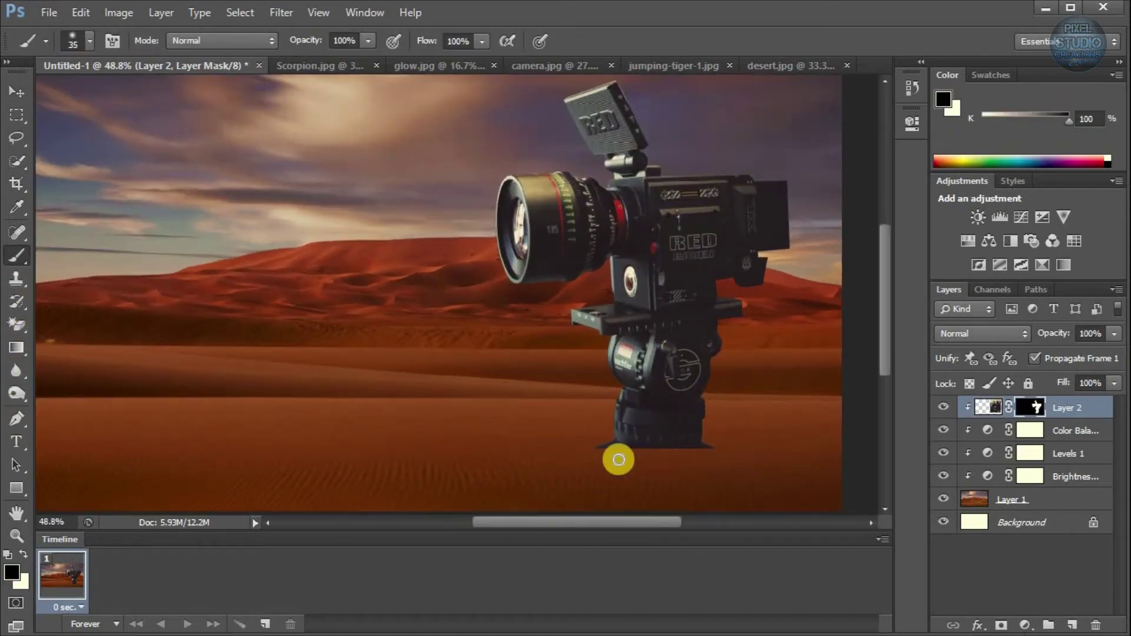
{"action": "key", "text": "bracketright"}
{"action": "key", "text": "bracketright"}
{"action": "key", "text": "bracketright"}
{"action": "key", "text": "bracketright"}
{"action": "key", "text": "bracketright"}
{"action": "key", "text": "bracketright"}
{"action": "key", "text": "bracketright"}
{"action": "key", "text": "bracketright"}
{"action": "mouse_move", "coordinate": [601, 465]}
{"action": "left_mouse_down"}
{"action": "mouse_move", "coordinate": [644, 475]}
{"action": "mouse_move", "coordinate": [589, 455]}
{"action": "mouse_move", "coordinate": [660, 483]}
{"action": "left_mouse_up"}
{"action": "scroll", "coordinate": [733, 457], "scroll_direction": "down", "scroll_amount": 2}
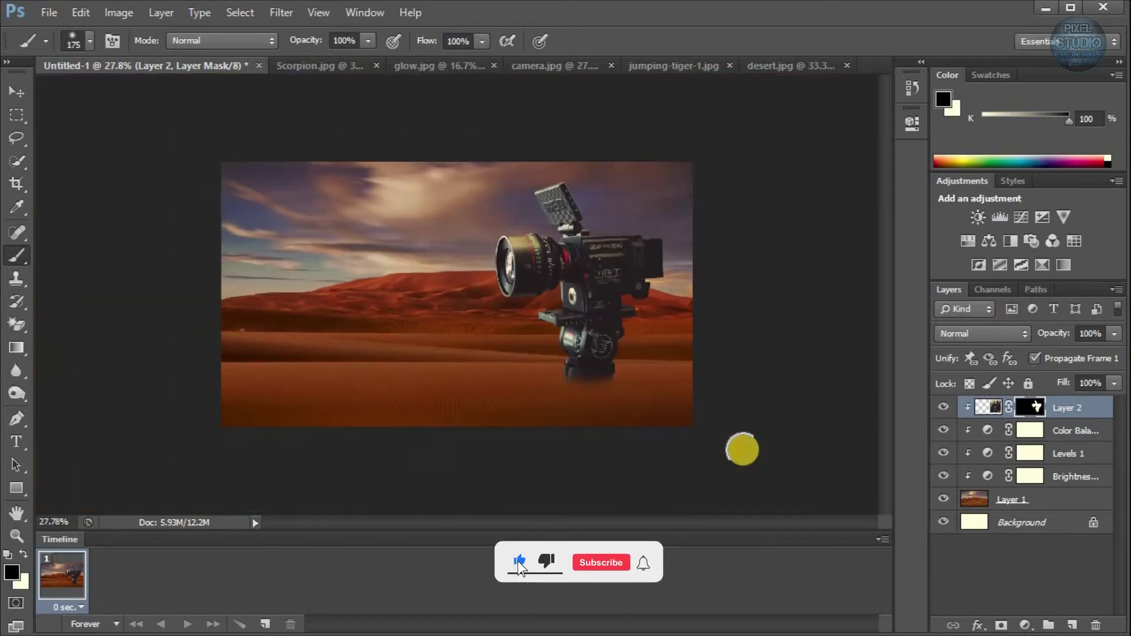
{"action": "scroll", "coordinate": [651, 323], "scroll_direction": "down", "scroll_amount": 1}
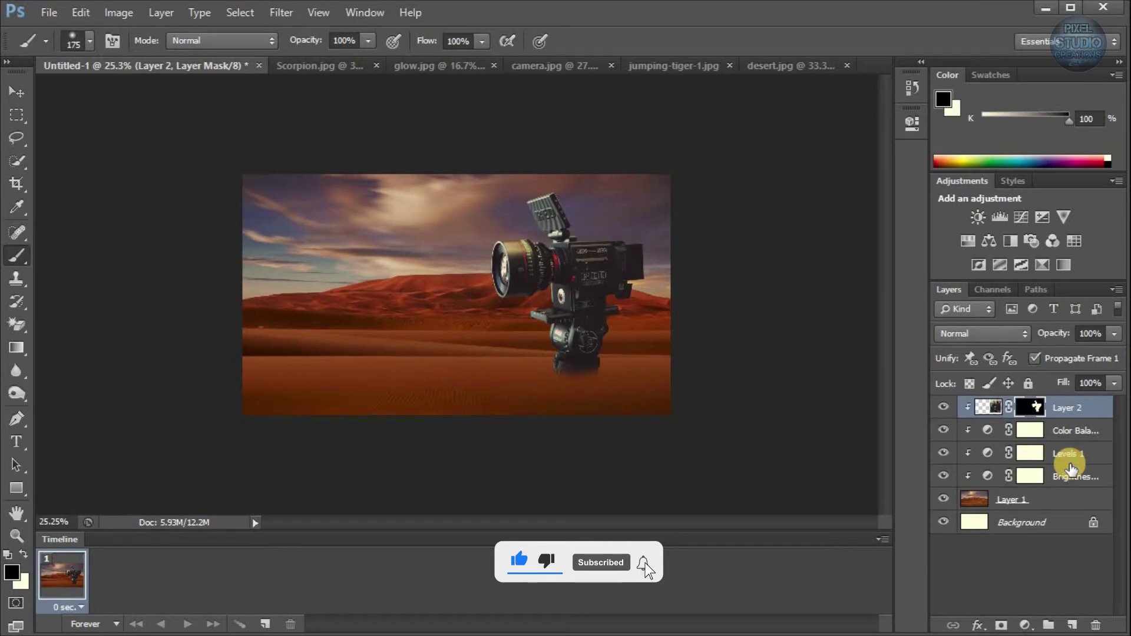
- Release the camera layer from the clipping mask and add a new empty layer directly beneath it
{"action": "right_click", "coordinate": [1084, 408]}
{"action": "left_click", "coordinate": [966, 343]}
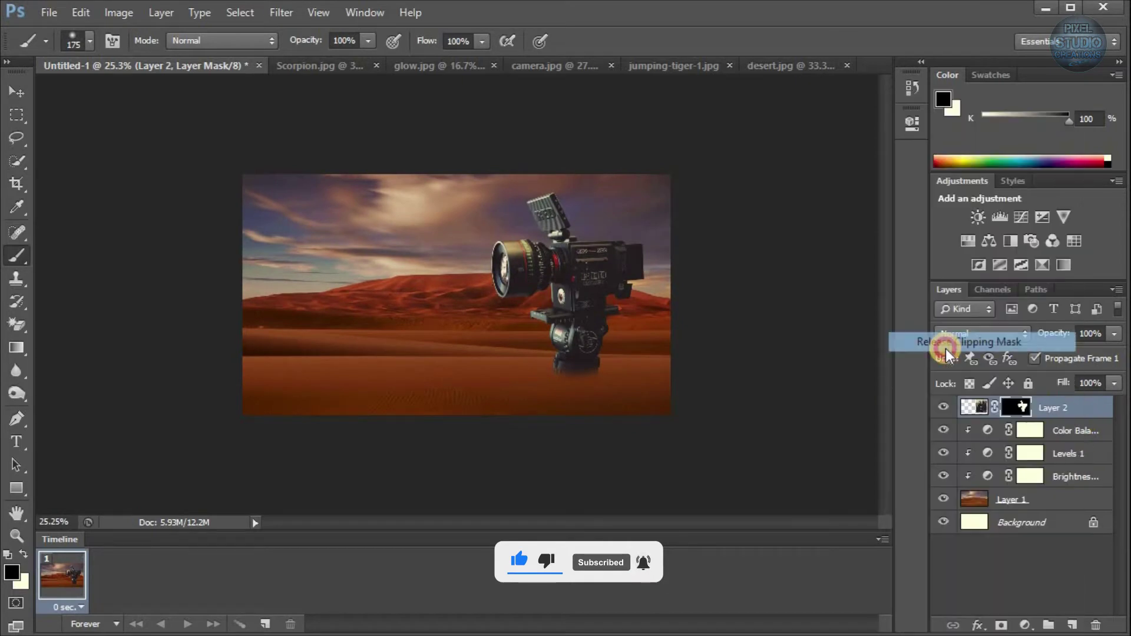
{"action": "left_click", "coordinate": [966, 439]}
{"action": "left_click", "coordinate": [1072, 625]}
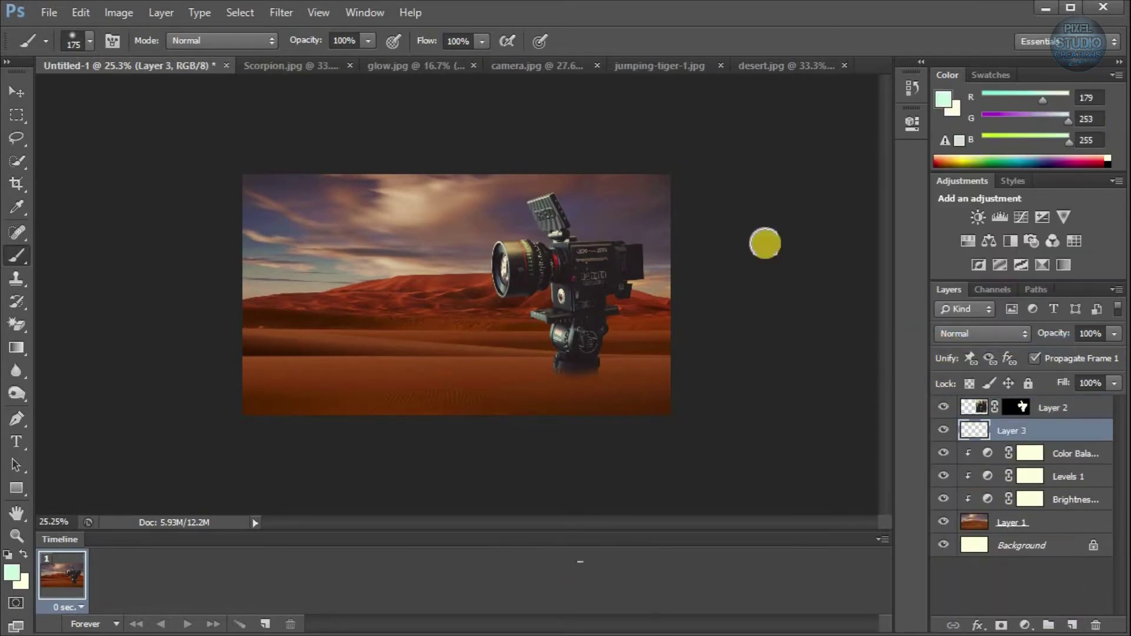
- Paint a soft black (000000) shadow on the sand from the tripod base to the image's lower right corner, at 54% layer opacity
{"action": "left_click", "coordinate": [18, 583]}
{"action": "left_click", "coordinate": [705, 120]}
{"action": "left_click", "coordinate": [12, 570]}
{"action": "left_click", "coordinate": [340, 323]}
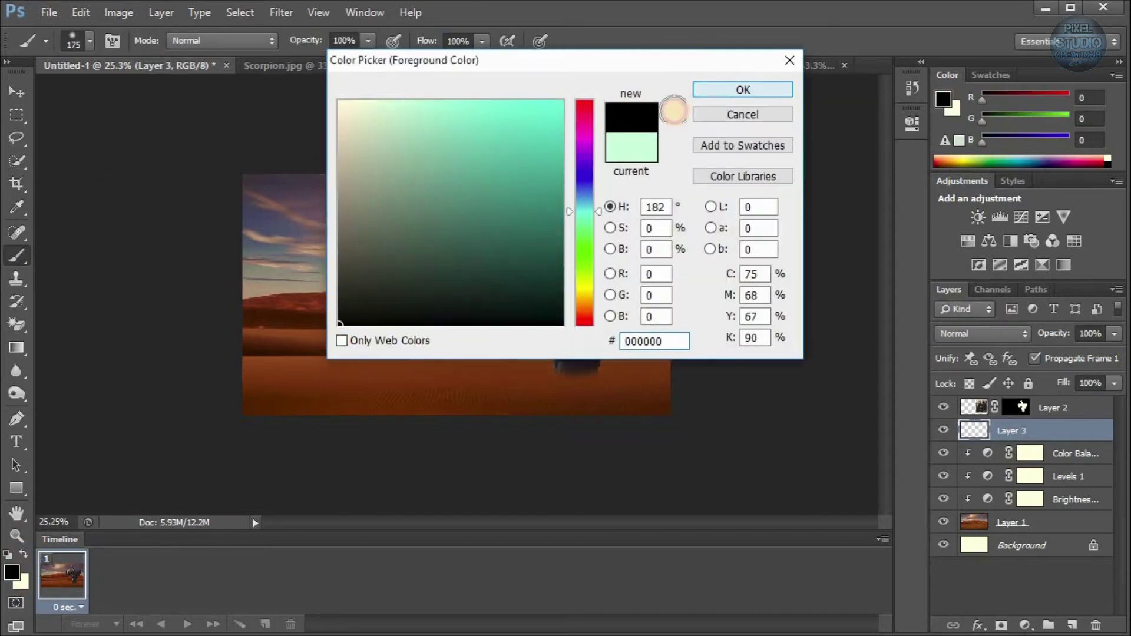
{"action": "left_click", "coordinate": [760, 91]}
{"action": "mouse_move", "coordinate": [569, 373]}
{"action": "left_mouse_down"}
{"action": "mouse_move", "coordinate": [597, 396]}
{"action": "mouse_move", "coordinate": [652, 409]}
{"action": "mouse_move", "coordinate": [621, 399]}
{"action": "mouse_move", "coordinate": [669, 436]}
{"action": "left_mouse_up"}
{"action": "left_click", "coordinate": [1116, 330]}
{"action": "left_click_drag", "start_coordinate": [1084, 348], "coordinate": [1073, 351]}
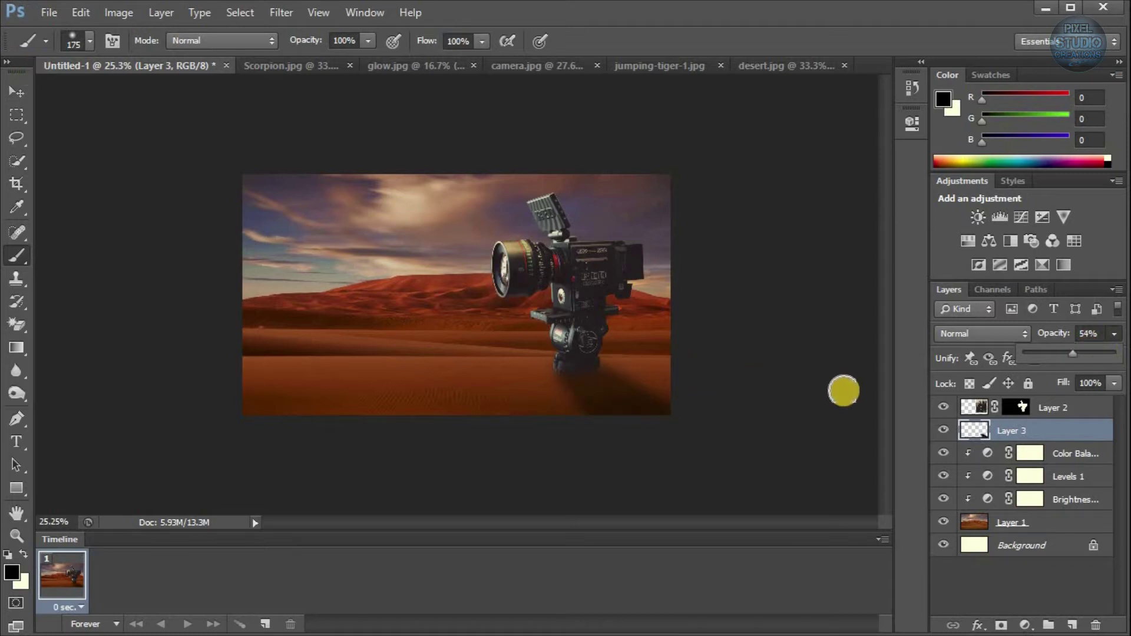
- Add a Levels adjustment clipped to the camera layer with input white 204, midtones 0.76 and output white 188
{"action": "left_click", "coordinate": [1089, 406]}
{"action": "left_click", "coordinate": [1025, 625]}
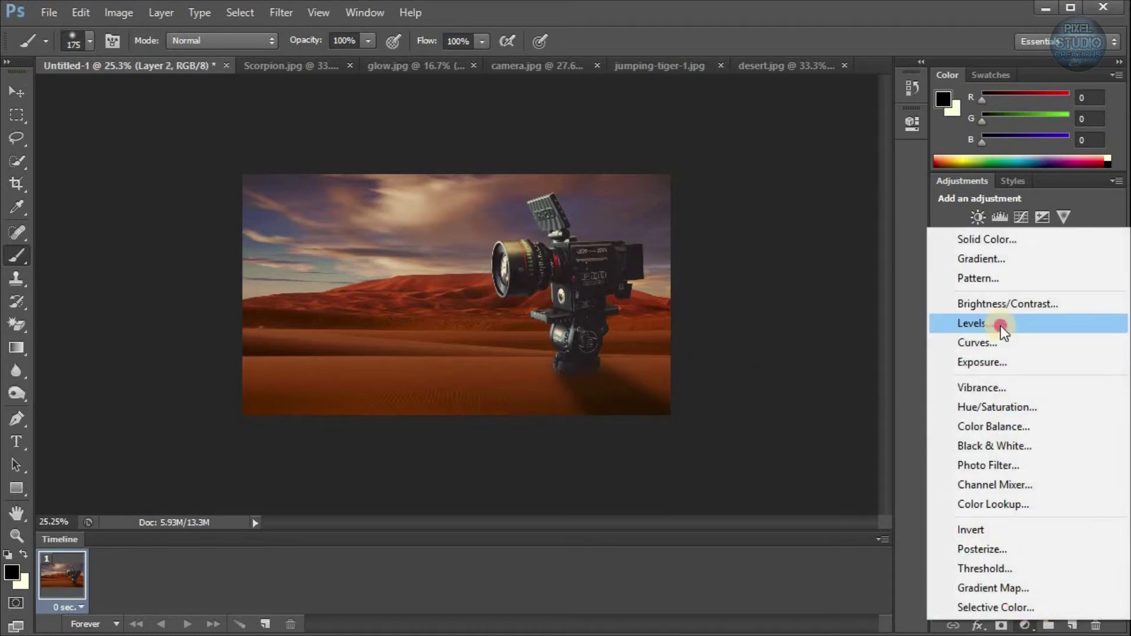
{"action": "left_click", "coordinate": [1000, 327]}
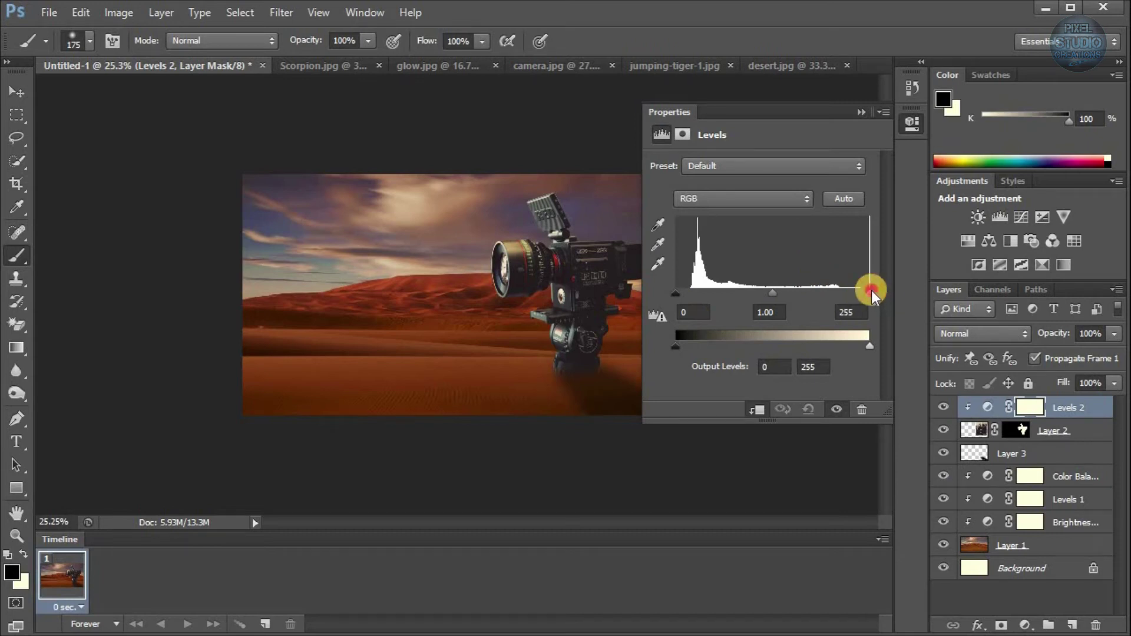
{"action": "left_click_drag", "start_coordinate": [871, 292], "coordinate": [830, 293]}
{"action": "left_click_drag", "start_coordinate": [850, 344], "coordinate": [818, 345]}
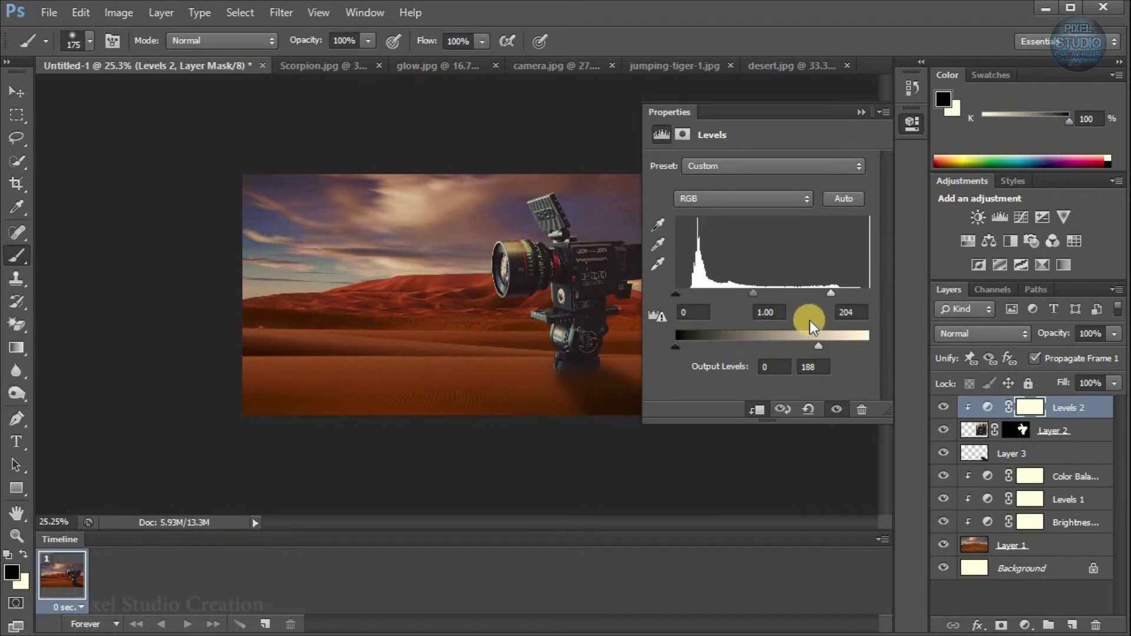
{"action": "left_click_drag", "start_coordinate": [777, 295], "coordinate": [767, 293]}
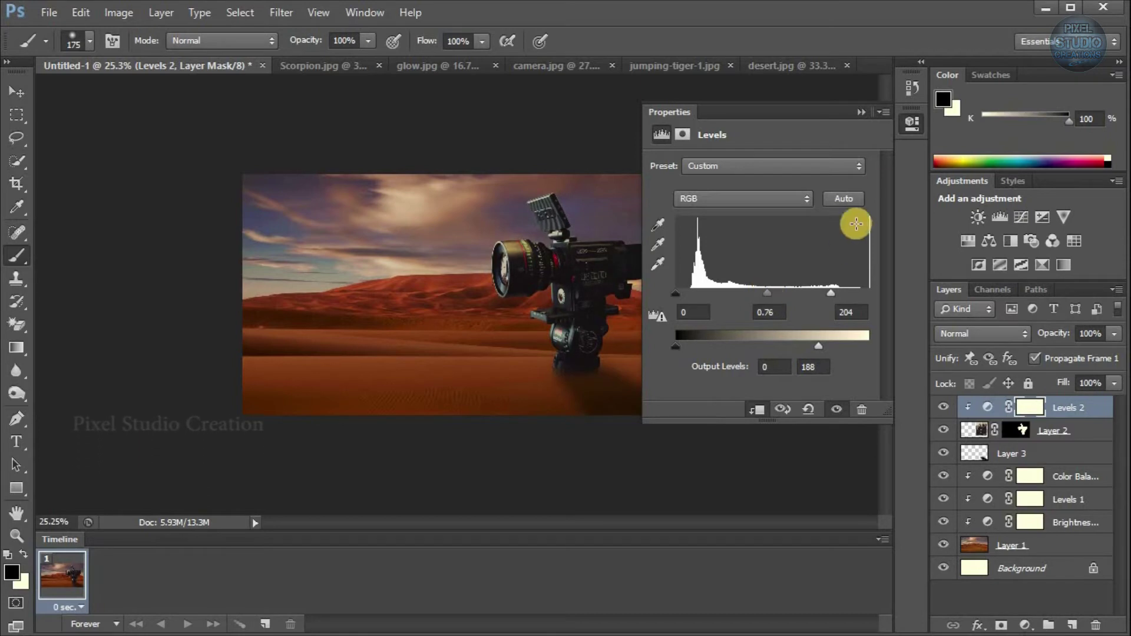
{"action": "left_click", "coordinate": [861, 112]}
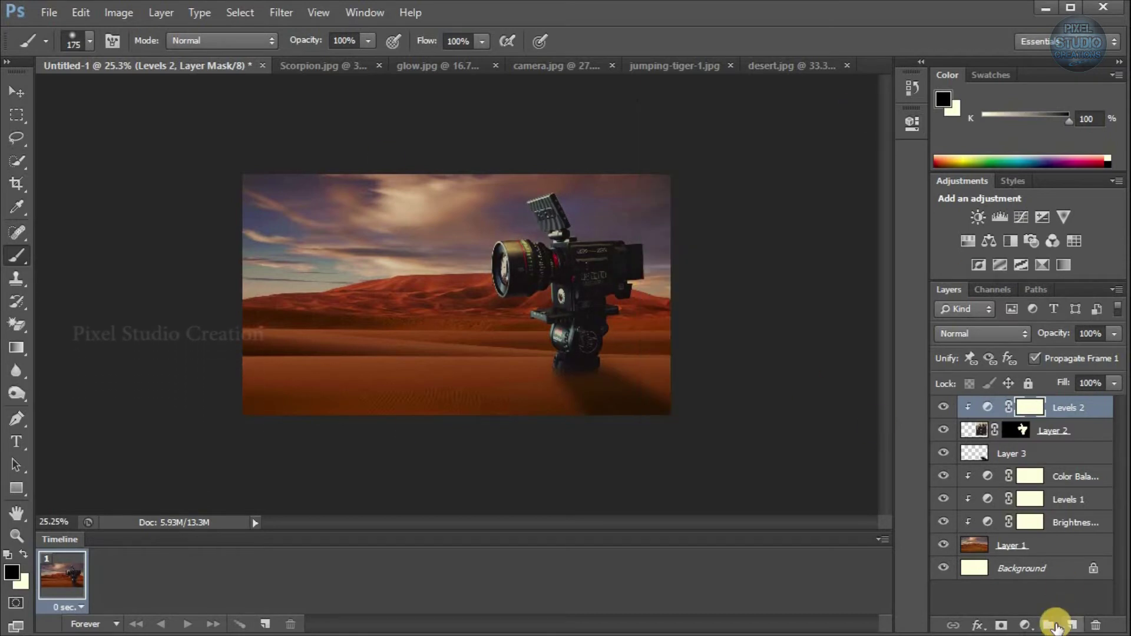
- Add a Curves adjustment clipped to the camera and pull the white point and upper curve down to darken it
{"action": "left_click", "coordinate": [1025, 625]}
{"action": "left_click", "coordinate": [979, 360]}
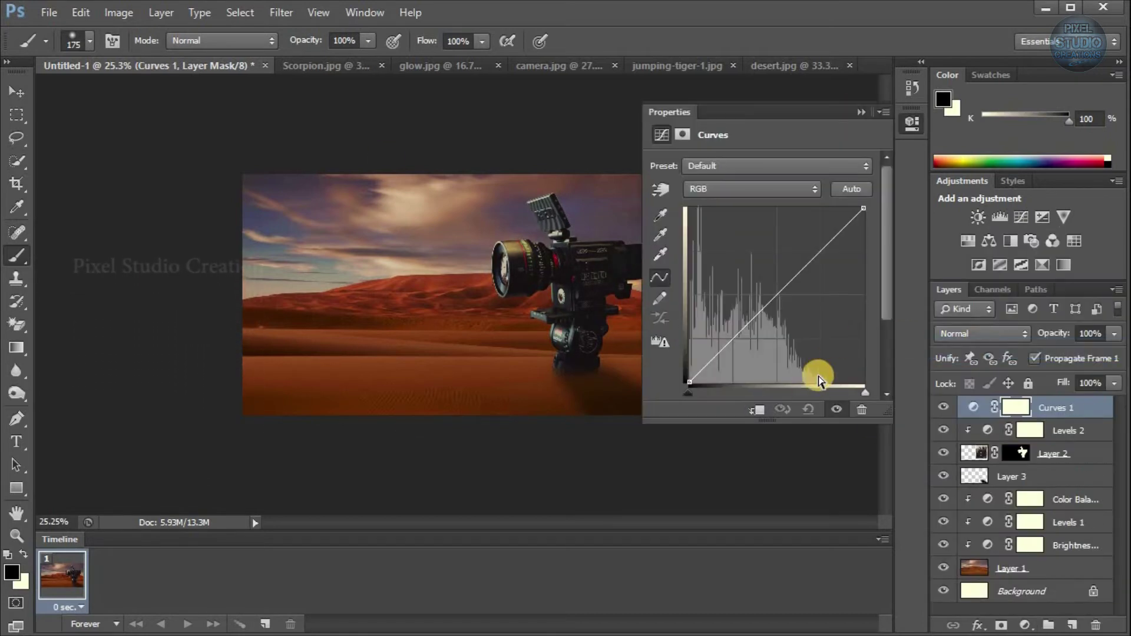
{"action": "left_click_drag", "start_coordinate": [864, 208], "coordinate": [833, 258]}
{"action": "left_click", "coordinate": [830, 258]}
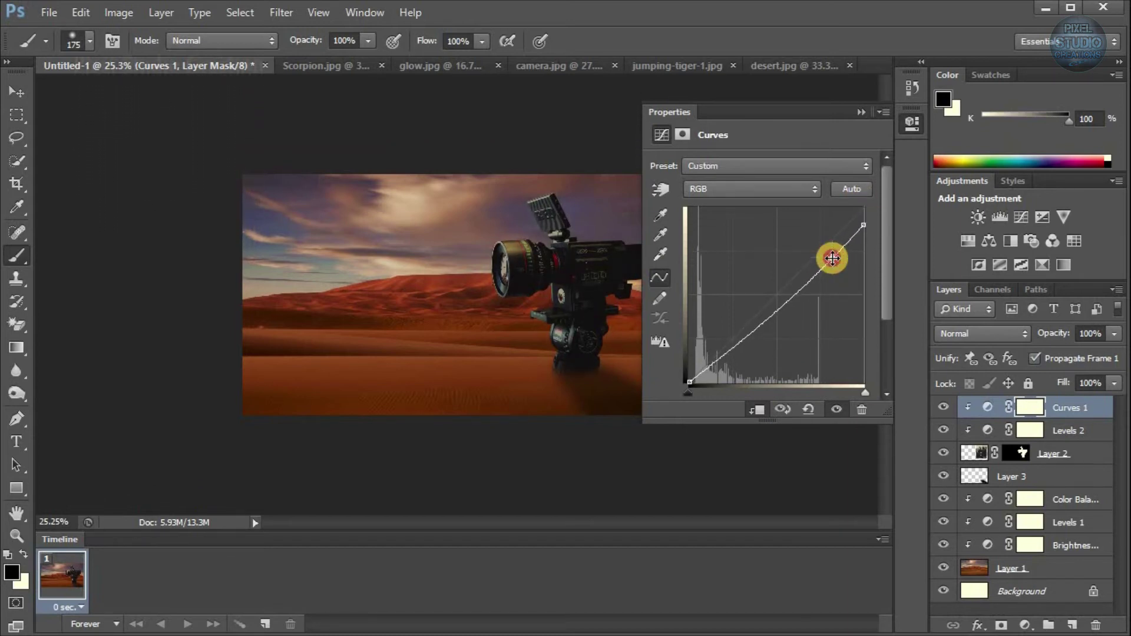
{"action": "left_click", "coordinate": [862, 112]}
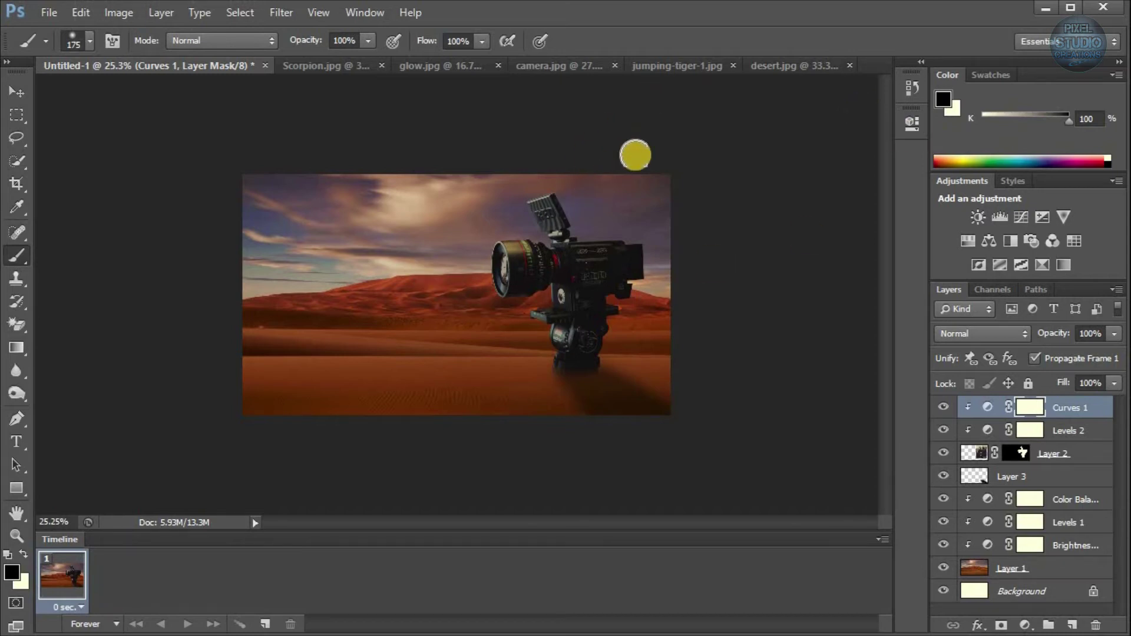
- In jumping-tiger-1.jpg, start a Pen tool path down the tiger's face and around its chin to the throat
{"action": "left_click", "coordinate": [690, 70]}
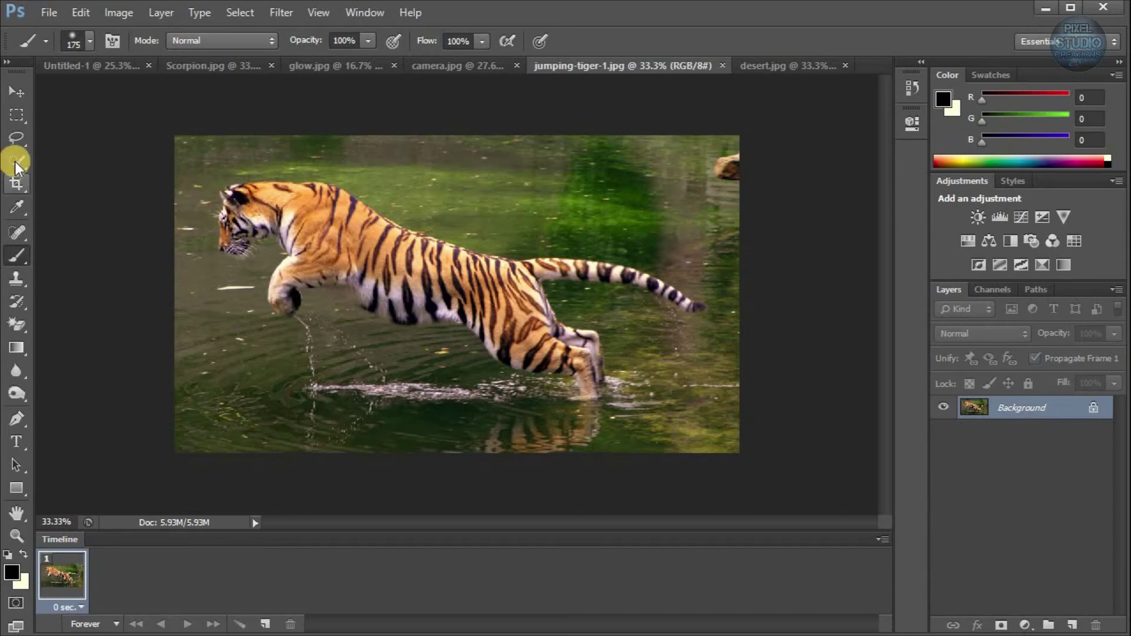
{"action": "left_click", "coordinate": [16, 419]}
{"action": "scroll", "coordinate": [88, 228], "scroll_direction": "up", "scroll_amount": 5}
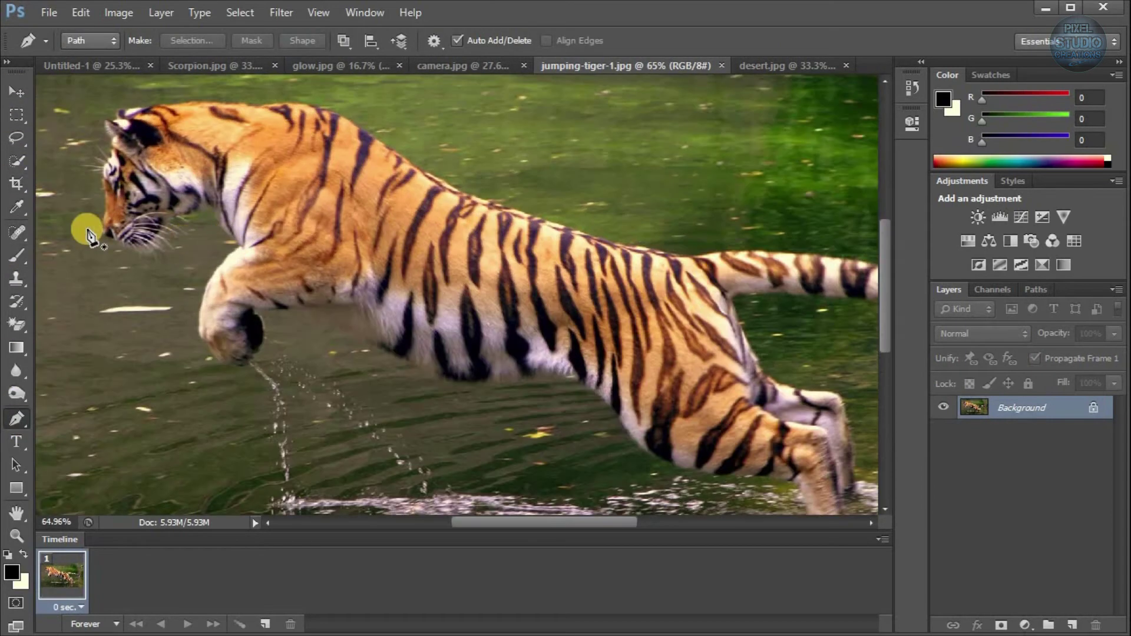
{"action": "left_click", "coordinate": [121, 135]}
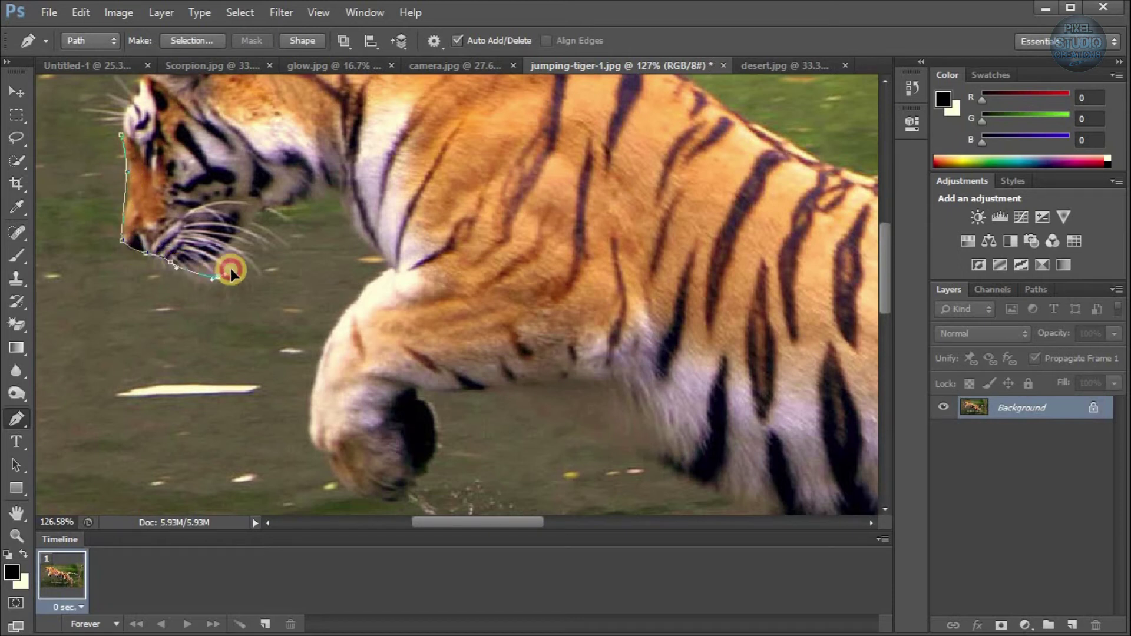
{"action": "left_click_drag", "start_coordinate": [260, 211], "coordinate": [346, 218]}
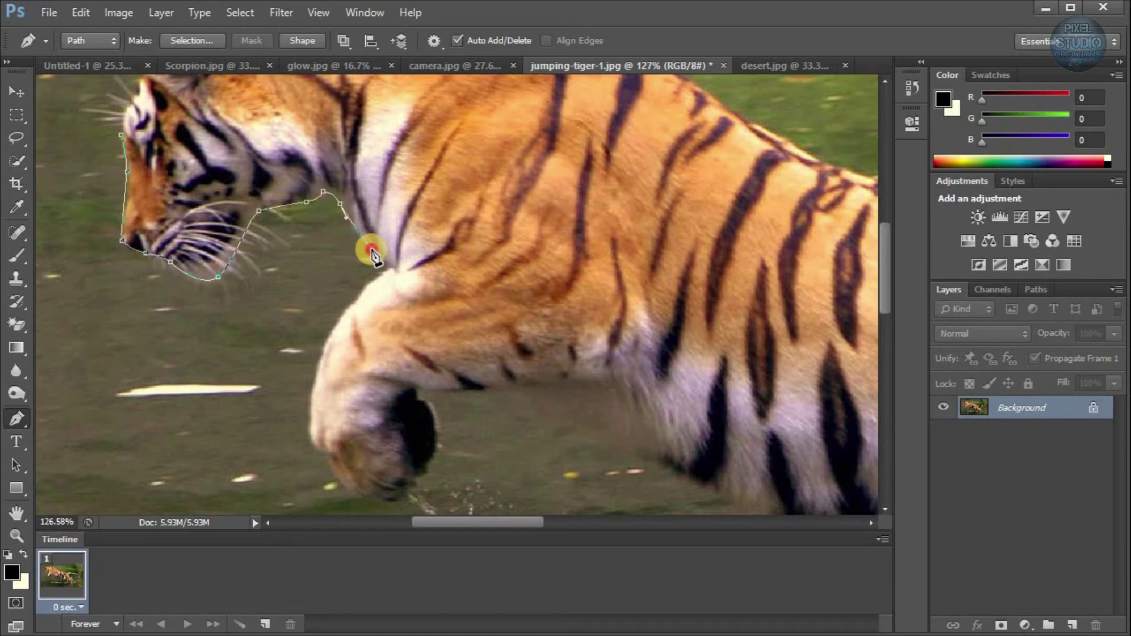
- Trace the path down the tiger's front leg, around the paw and back along the foreleg's underside
{"action": "scroll", "coordinate": [365, 221], "scroll_direction": "down", "scroll_amount": 3}
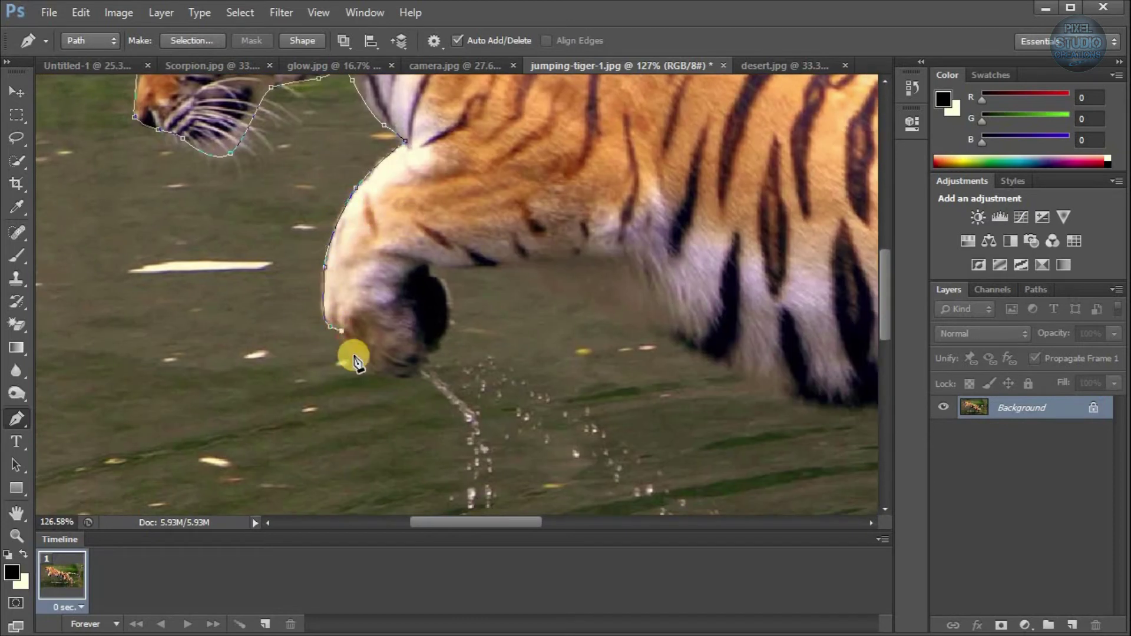
{"action": "left_click_drag", "start_coordinate": [386, 374], "coordinate": [395, 376]}
{"action": "left_click", "coordinate": [418, 380]}
{"action": "left_click", "coordinate": [423, 368]}
{"action": "left_click_drag", "start_coordinate": [454, 319], "coordinate": [452, 304]}
{"action": "left_click", "coordinate": [427, 268]}
{"action": "left_click_drag", "start_coordinate": [482, 265], "coordinate": [499, 266]}
{"action": "left_click", "coordinate": [618, 260]}
- Continue the path around the front paw, along the foreleg's underside and along the belly toward the hind leg
{"action": "scroll", "coordinate": [617, 263], "scroll_direction": "down", "scroll_amount": 3}
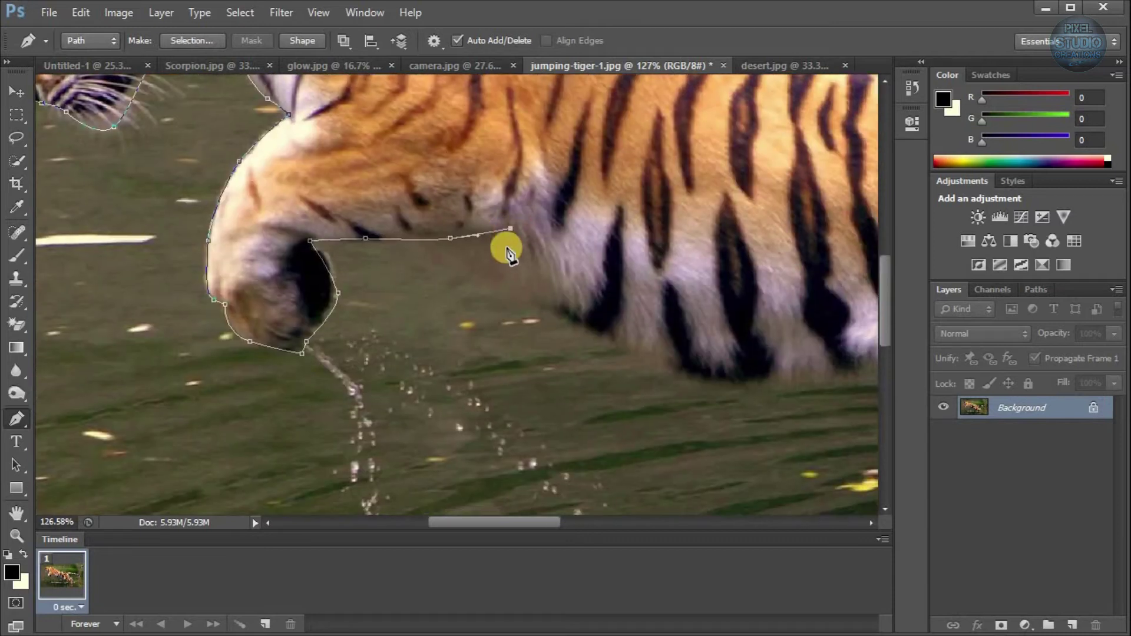
{"action": "scroll", "coordinate": [553, 297], "scroll_direction": "down", "scroll_amount": 3}
{"action": "left_click_drag", "start_coordinate": [562, 274], "coordinate": [523, 270]}
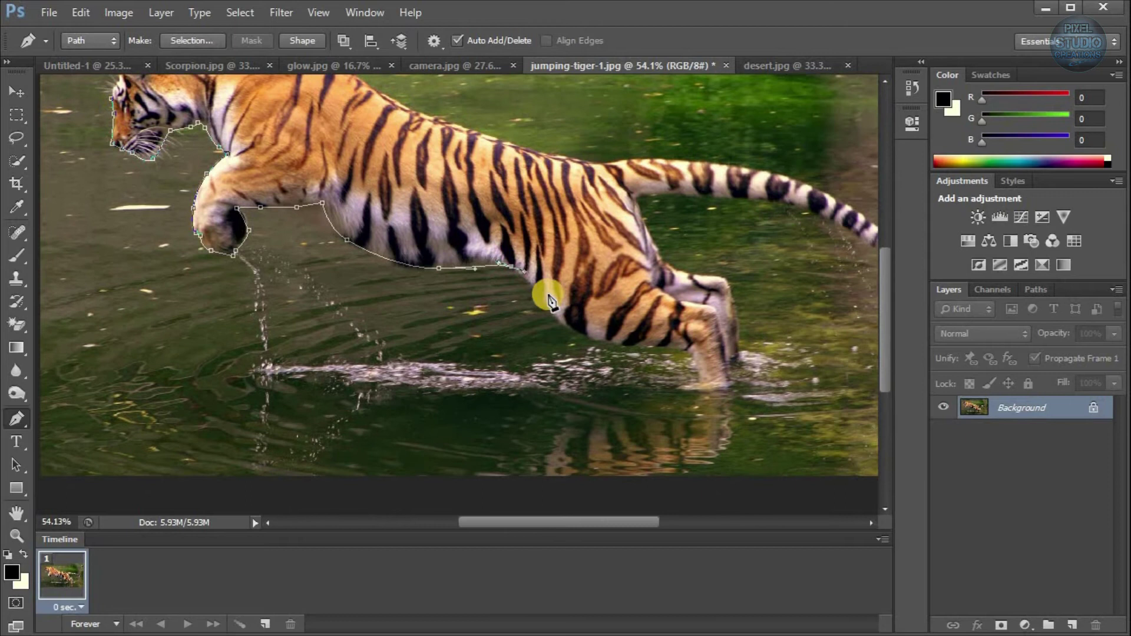
- Cut the path across the hindquarters, trace the back, neck and ears, and close it at the tiger's face
{"action": "left_click_drag", "start_coordinate": [560, 151], "coordinate": [617, 194]}
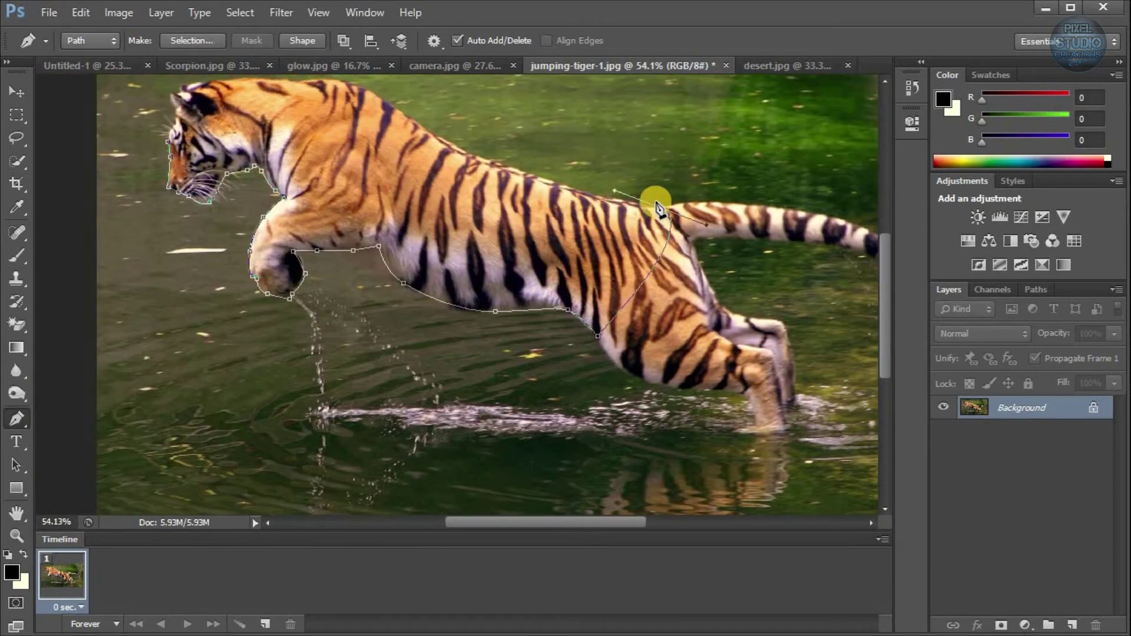
{"action": "scroll", "coordinate": [577, 198], "scroll_direction": "up", "scroll_amount": 3}
{"action": "left_click_drag", "start_coordinate": [536, 175], "coordinate": [629, 242]}
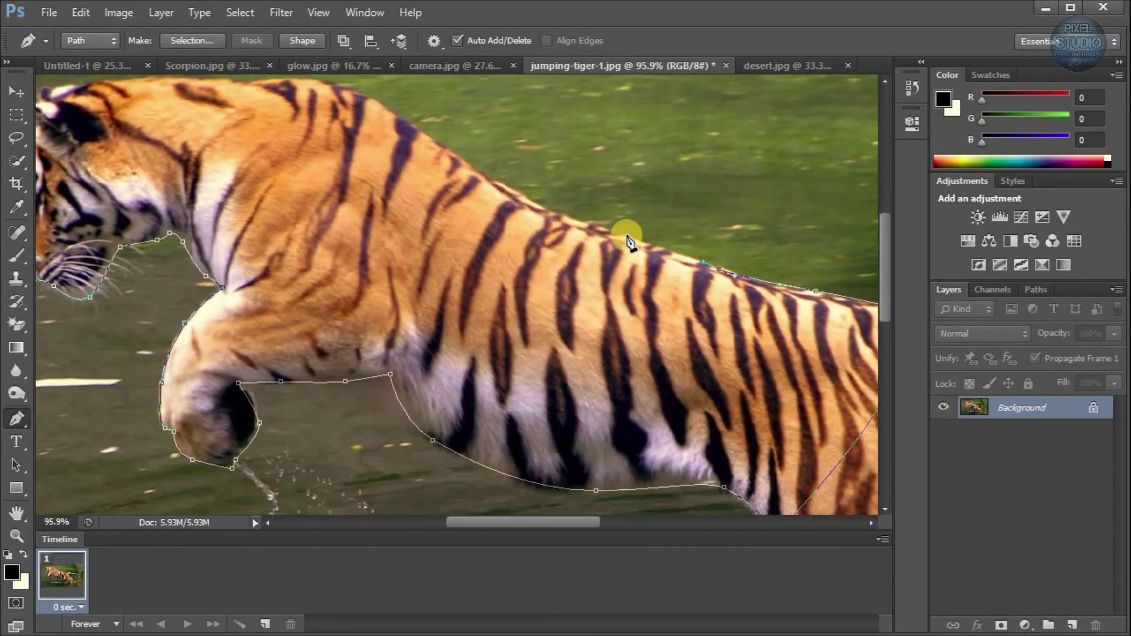
{"action": "left_click_drag", "start_coordinate": [544, 212], "coordinate": [699, 331]}
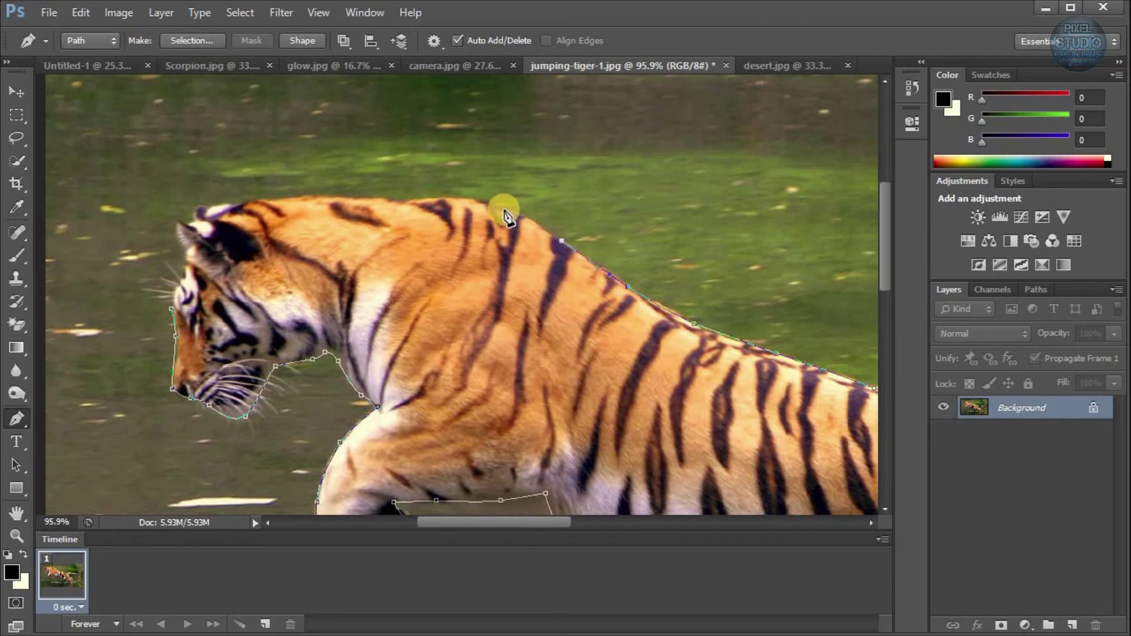
{"action": "scroll", "coordinate": [479, 202], "scroll_direction": "up", "scroll_amount": 2}
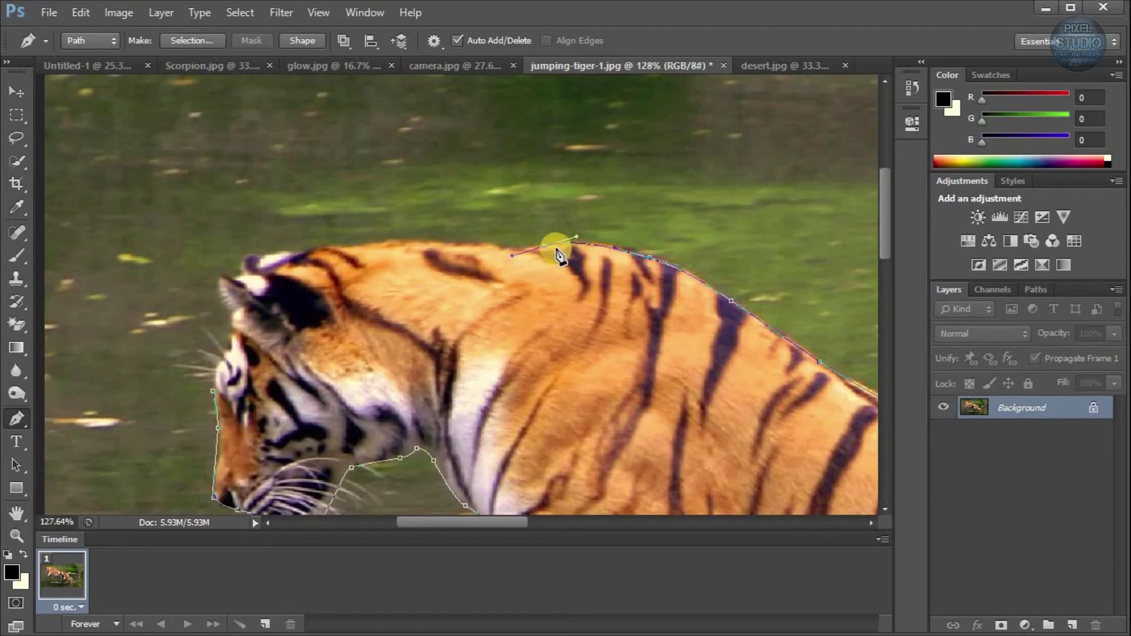
{"action": "left_click_drag", "start_coordinate": [450, 238], "coordinate": [259, 259]}
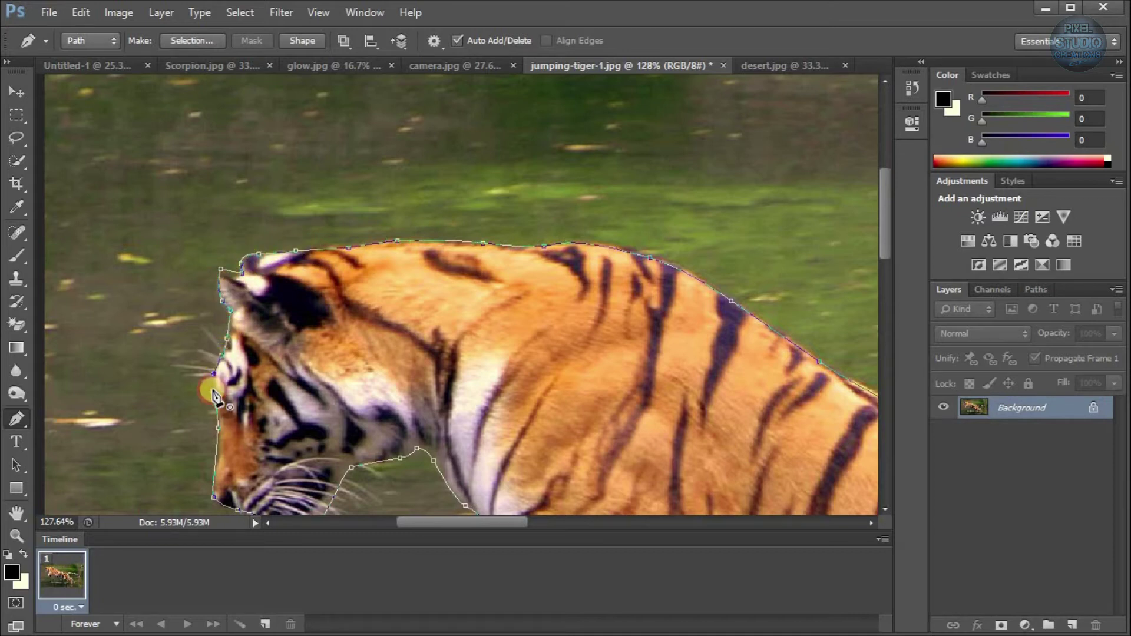
- Make a selection from the closed tiger path and turn it into a layer mask
{"action": "scroll", "coordinate": [215, 389], "scroll_direction": "down", "scroll_amount": 5}
{"action": "right_click", "coordinate": [429, 256]}
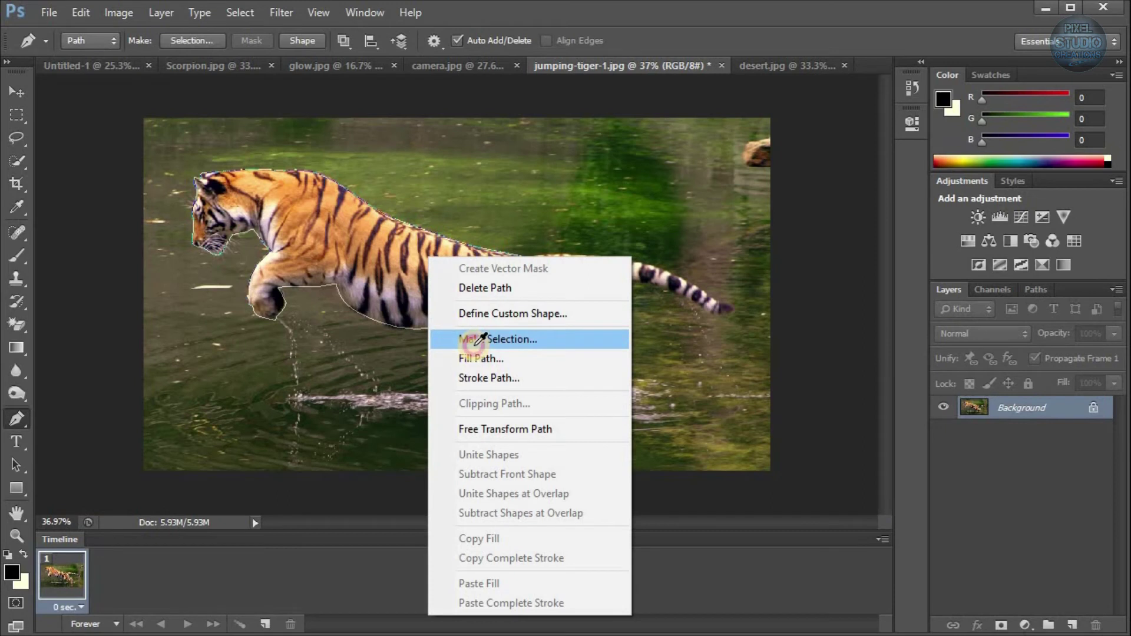
{"action": "left_click", "coordinate": [474, 344]}
{"action": "left_click", "coordinate": [658, 131]}
{"action": "left_click", "coordinate": [1001, 625]}
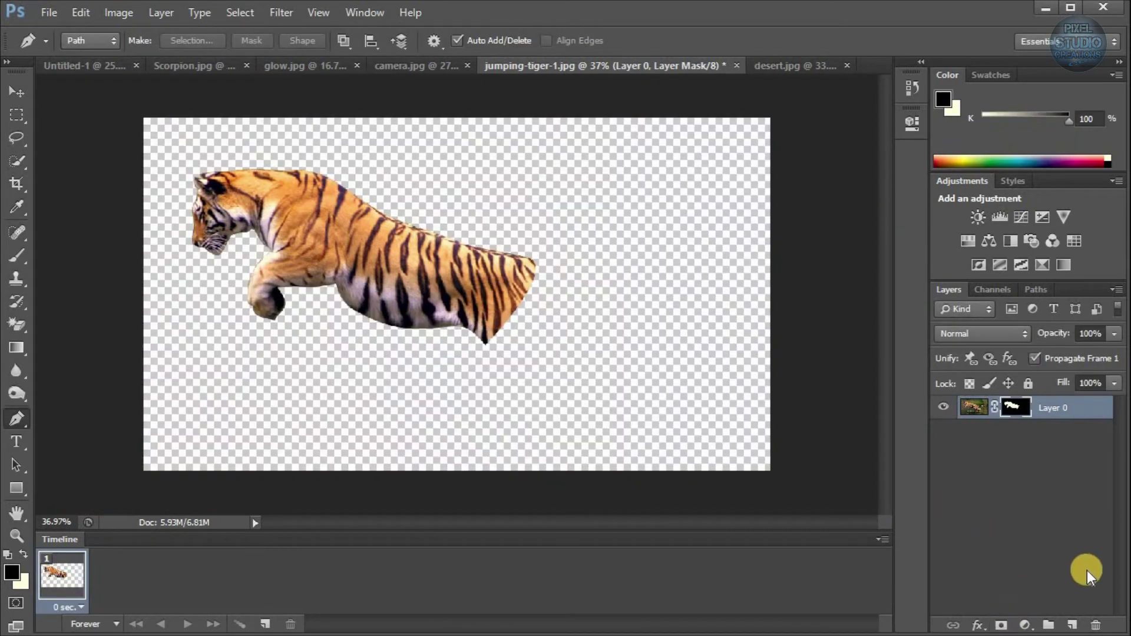
- Refine the tiger's mask by brushing the fur edges at the throat, front leg, face and ear with a size 35 brush
{"action": "scroll", "coordinate": [180, 168], "scroll_direction": "up", "scroll_amount": 2}
{"action": "right_click", "coordinate": [1020, 409]}
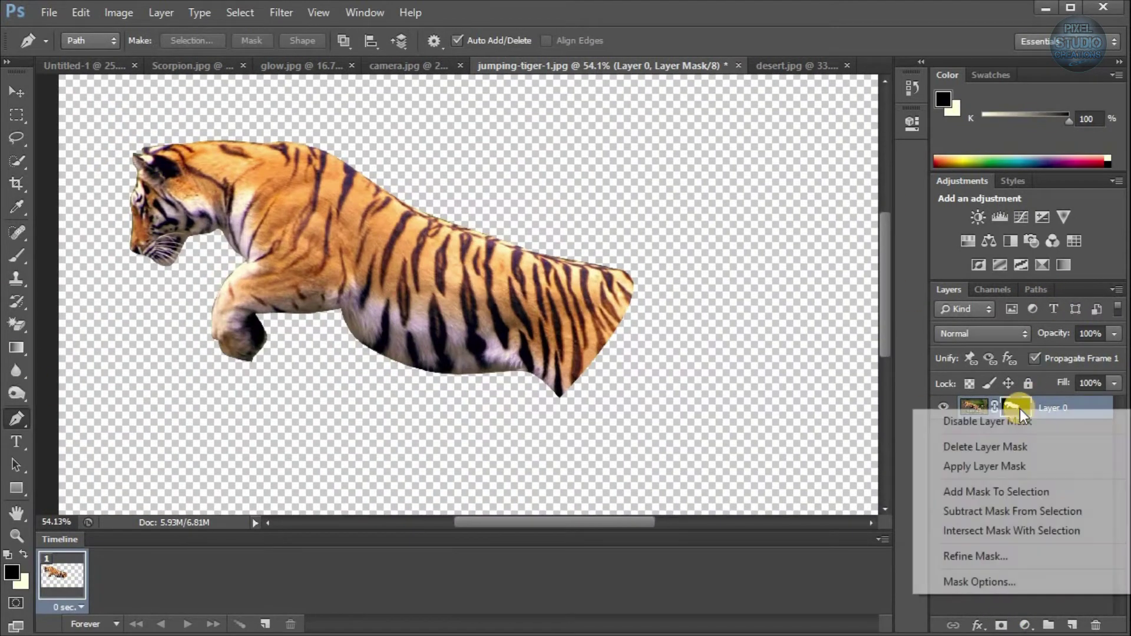
{"action": "left_click", "coordinate": [1006, 561]}
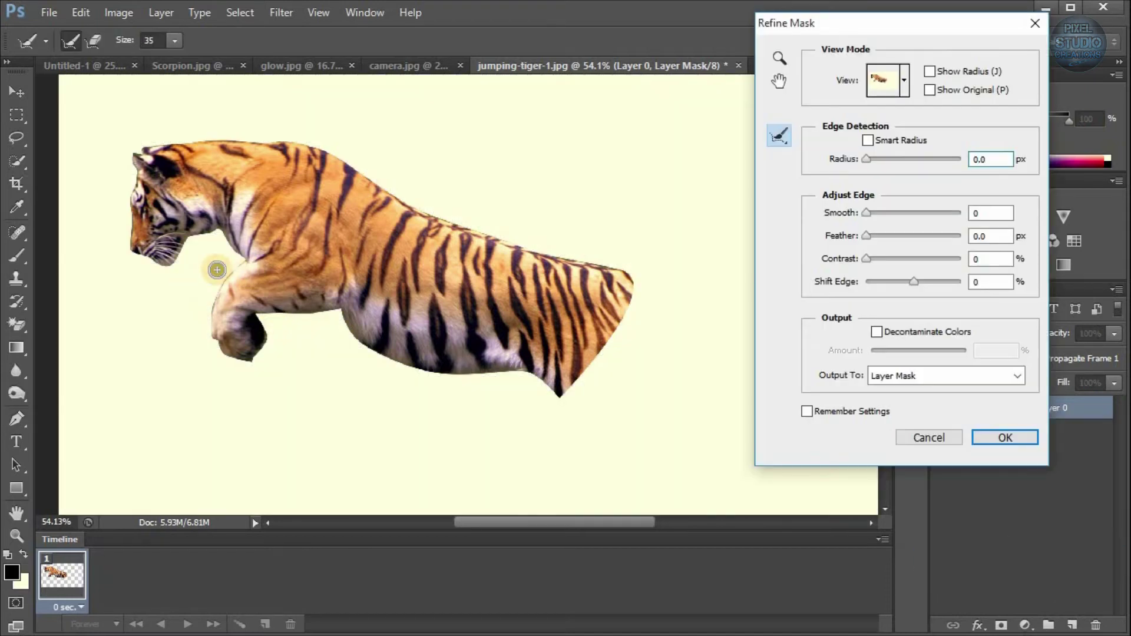
{"action": "scroll", "coordinate": [216, 270], "scroll_direction": "up", "scroll_amount": 2}
{"action": "mouse_move", "coordinate": [216, 204]}
{"action": "left_mouse_down"}
{"action": "mouse_move", "coordinate": [266, 263]}
{"action": "mouse_move", "coordinate": [219, 313]}
{"action": "left_mouse_up"}
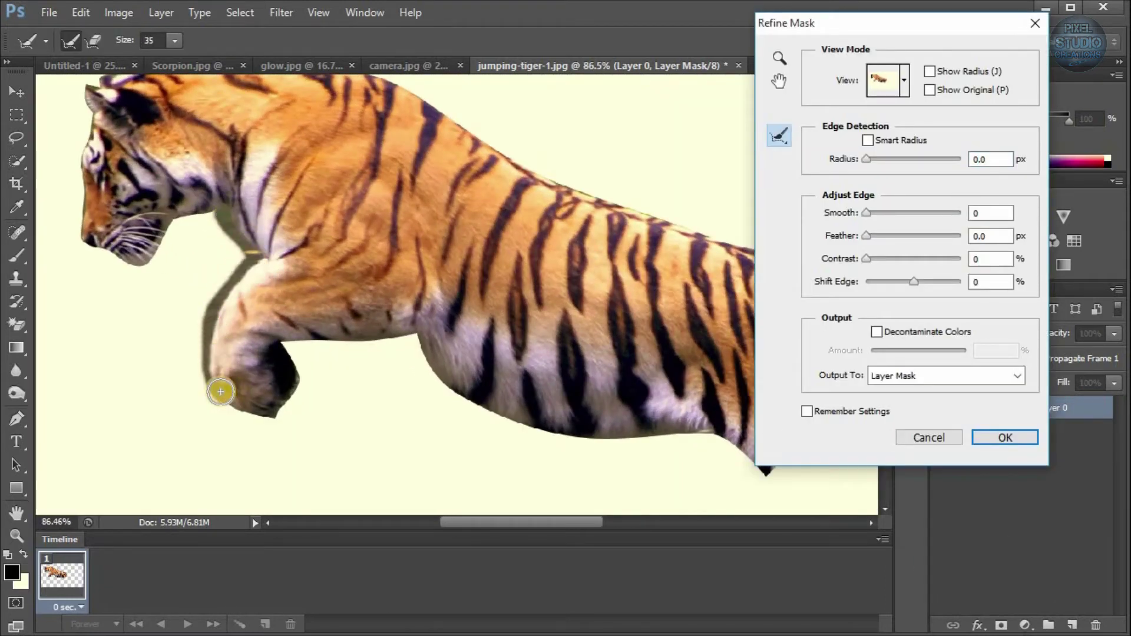
{"action": "mouse_move", "coordinate": [91, 139]}
{"action": "left_mouse_down"}
{"action": "mouse_move", "coordinate": [88, 238]}
{"action": "mouse_move", "coordinate": [147, 285]}
{"action": "mouse_move", "coordinate": [164, 248]}
{"action": "mouse_move", "coordinate": [221, 203]}
{"action": "left_mouse_up"}
{"action": "scroll", "coordinate": [268, 197], "scroll_direction": "down", "scroll_amount": 2}
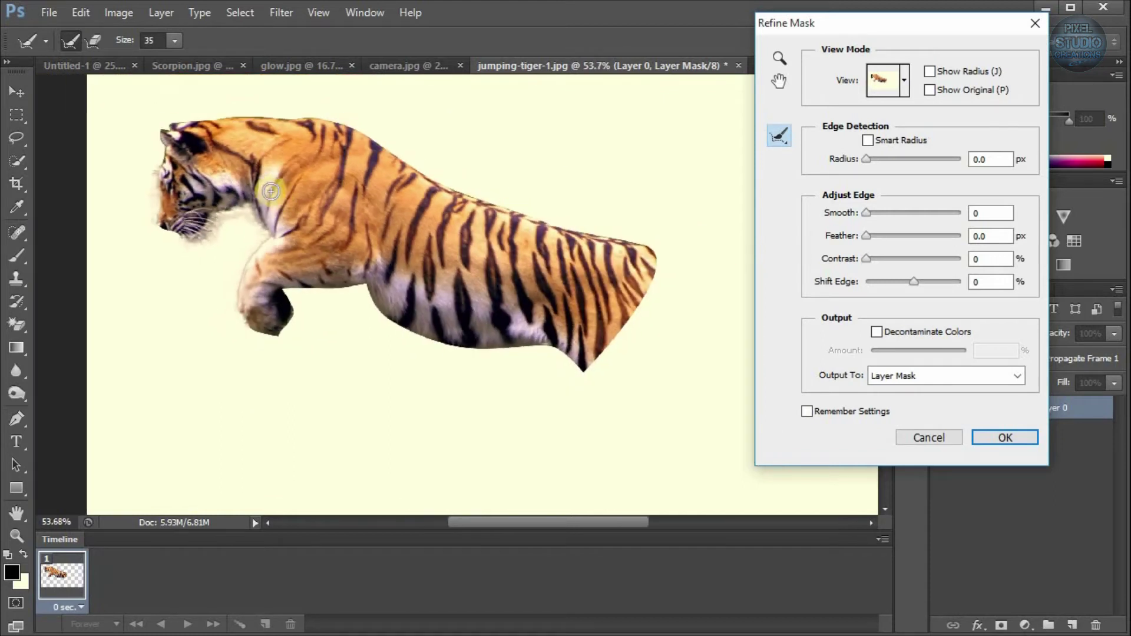
{"action": "left_click", "coordinate": [163, 139]}
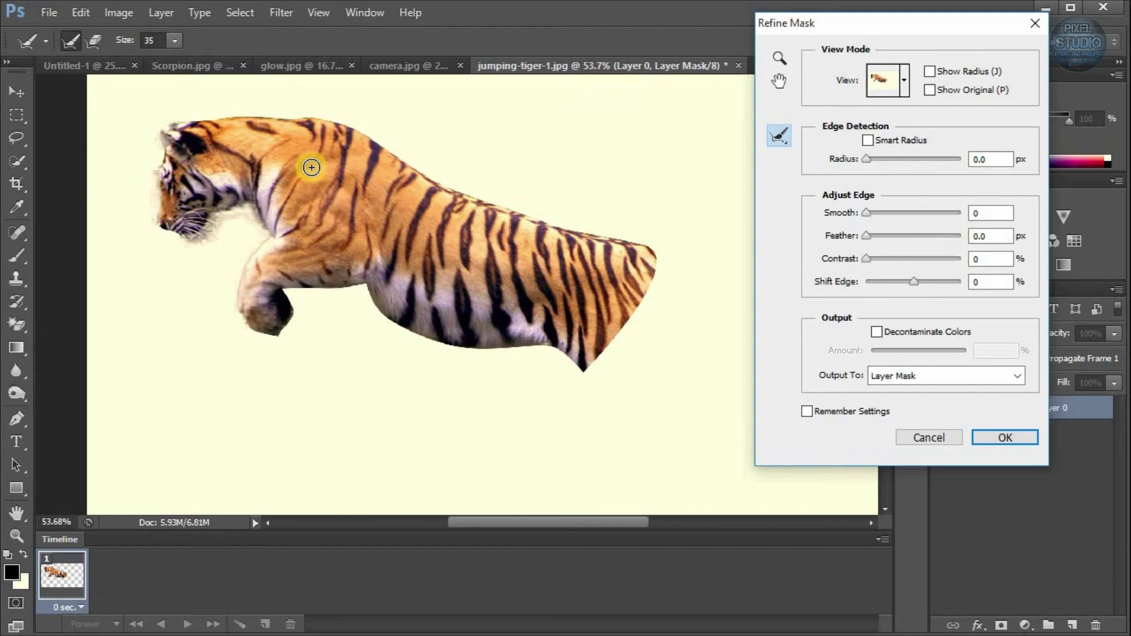
{"action": "left_click", "coordinate": [983, 436]}
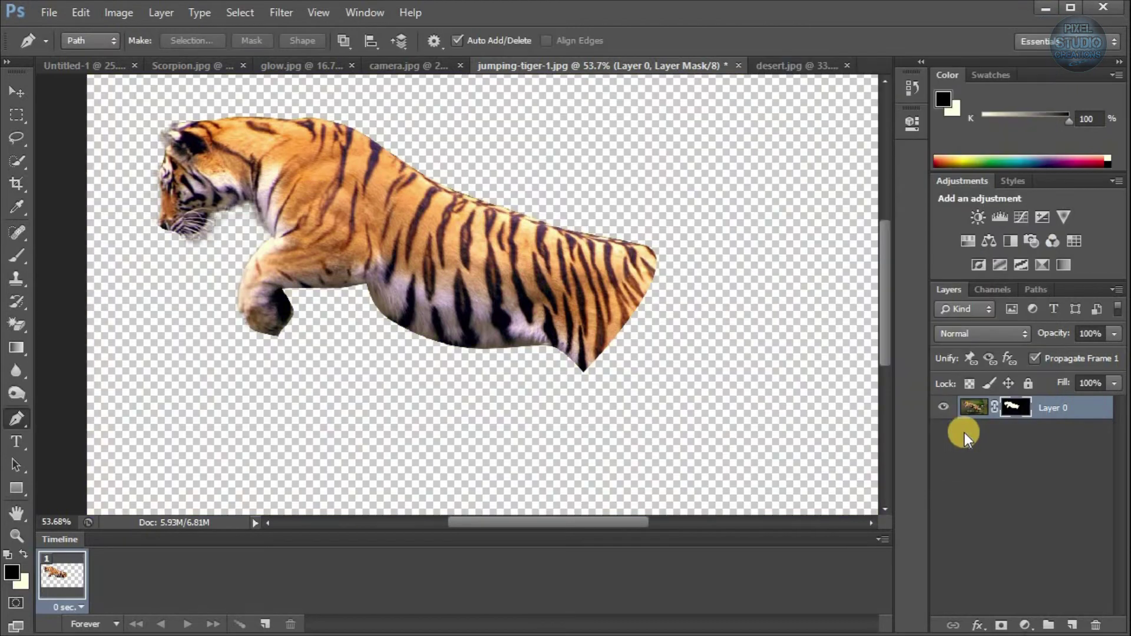
- Bring the masked tiger into the Untitled-1 composite above the camera and release its clipping mask
{"action": "scroll", "coordinate": [144, 147], "scroll_direction": "down", "scroll_amount": 3}
{"action": "left_click", "coordinate": [17, 90]}
{"action": "left_click_drag", "start_coordinate": [266, 220], "coordinate": [421, 280]}
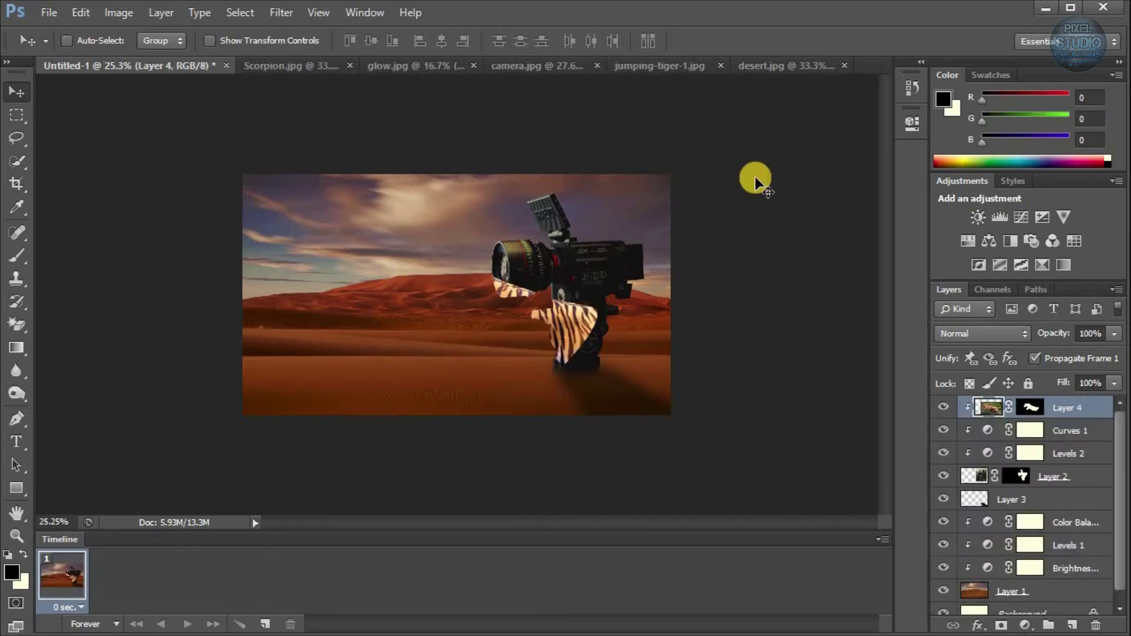
{"action": "right_click", "coordinate": [1069, 408]}
{"action": "left_click", "coordinate": [929, 326]}
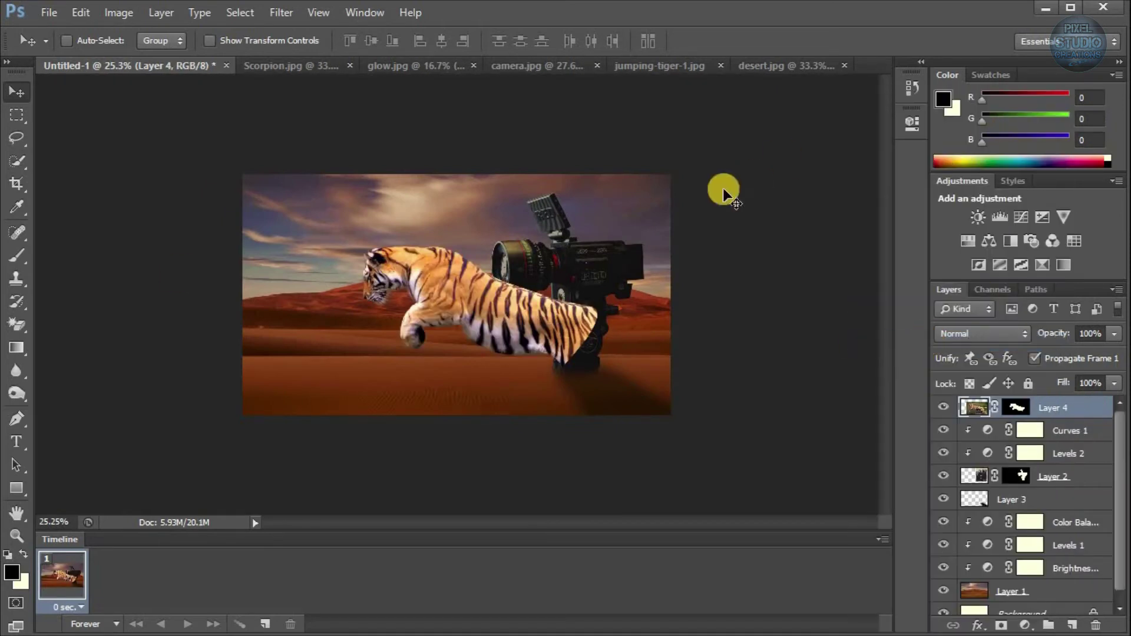
- Scale the tiger to about 66%, rotate it about -33.25° and position its cut end over the camera lens
{"action": "left_click", "coordinate": [262, 48]}
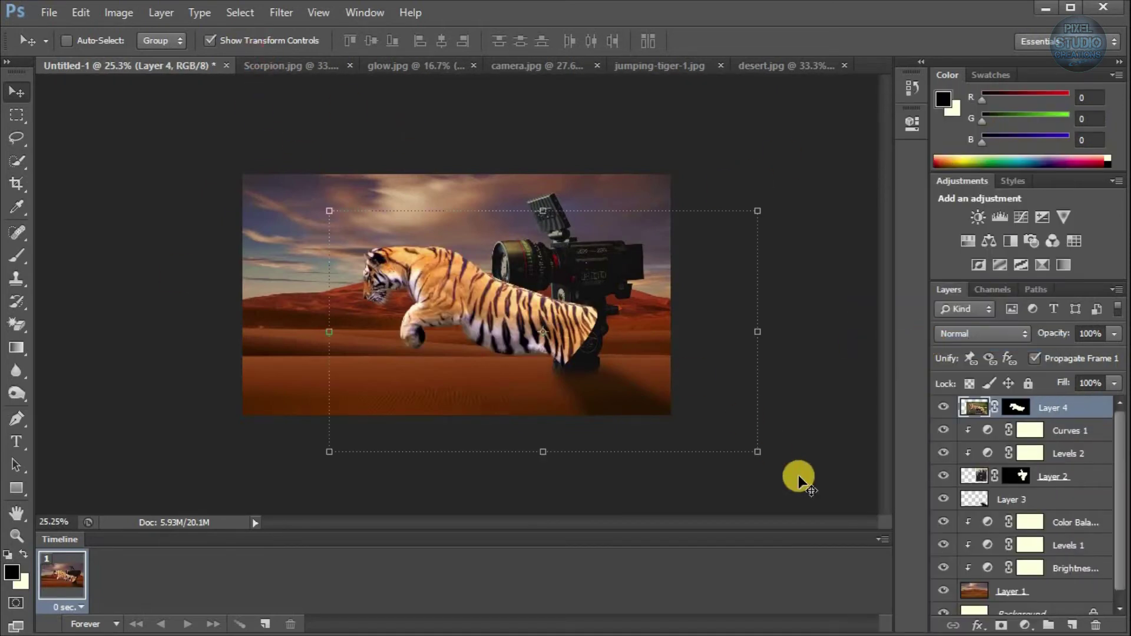
{"action": "left_click", "coordinate": [762, 451]}
{"action": "left_click_drag", "start_coordinate": [745, 430], "coordinate": [729, 318]}
{"action": "left_click_drag", "start_coordinate": [496, 340], "coordinate": [501, 279]}
{"action": "scroll", "coordinate": [507, 280], "scroll_direction": "up", "scroll_amount": 5}
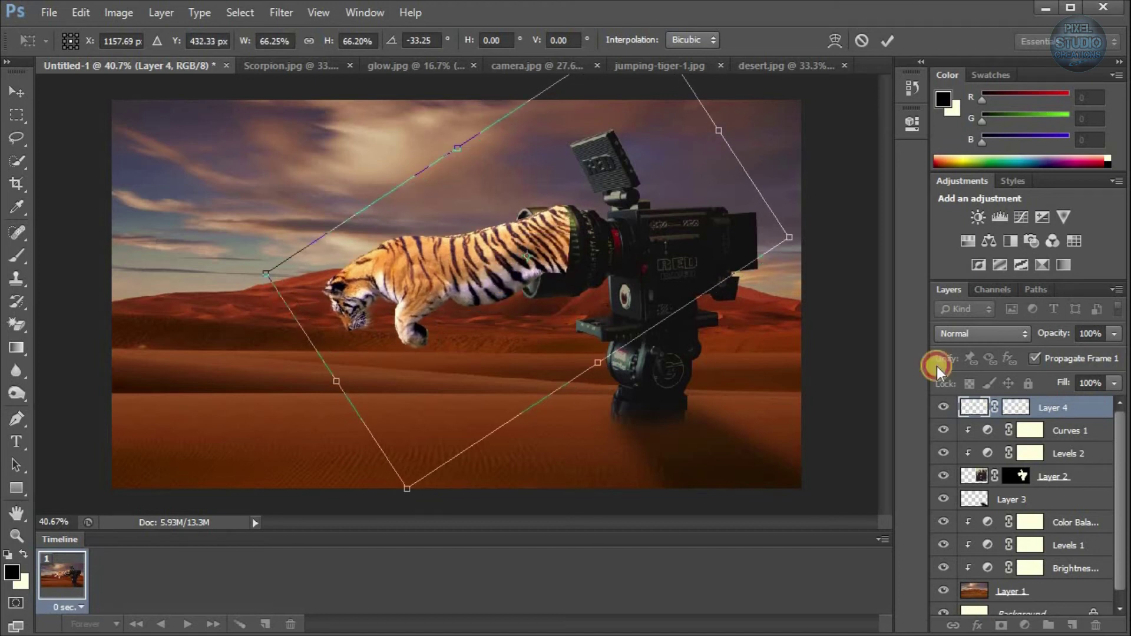
{"action": "left_click", "coordinate": [888, 41]}
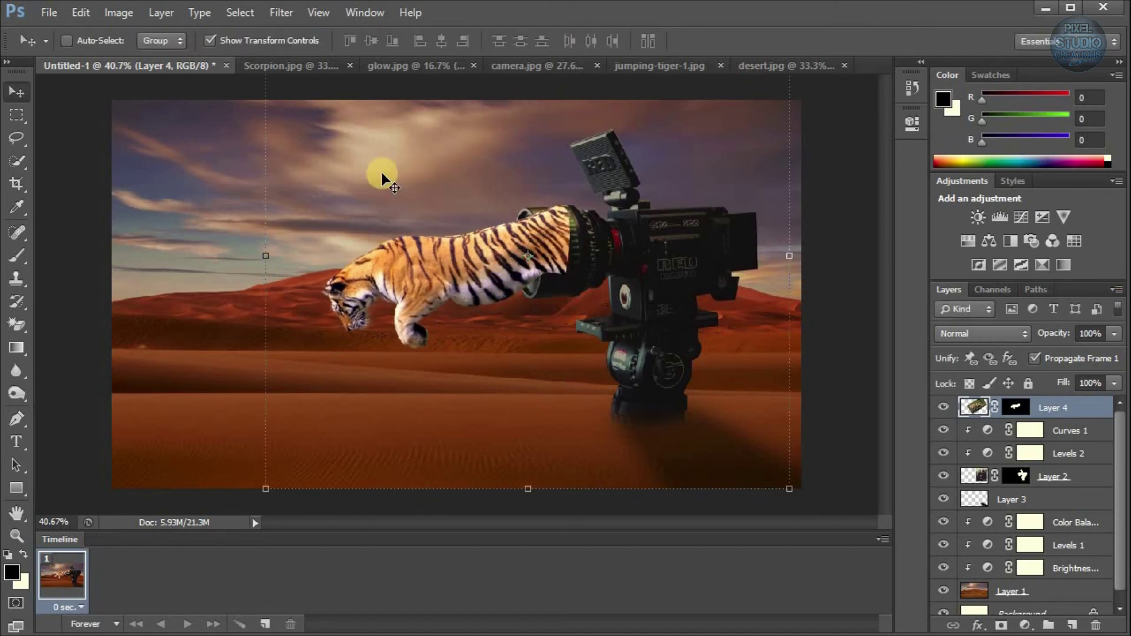
{"action": "left_click", "coordinate": [253, 36]}
- Lower the tiger layer's opacity to 39%
{"action": "scroll", "coordinate": [677, 156], "scroll_direction": "up", "scroll_amount": 2}
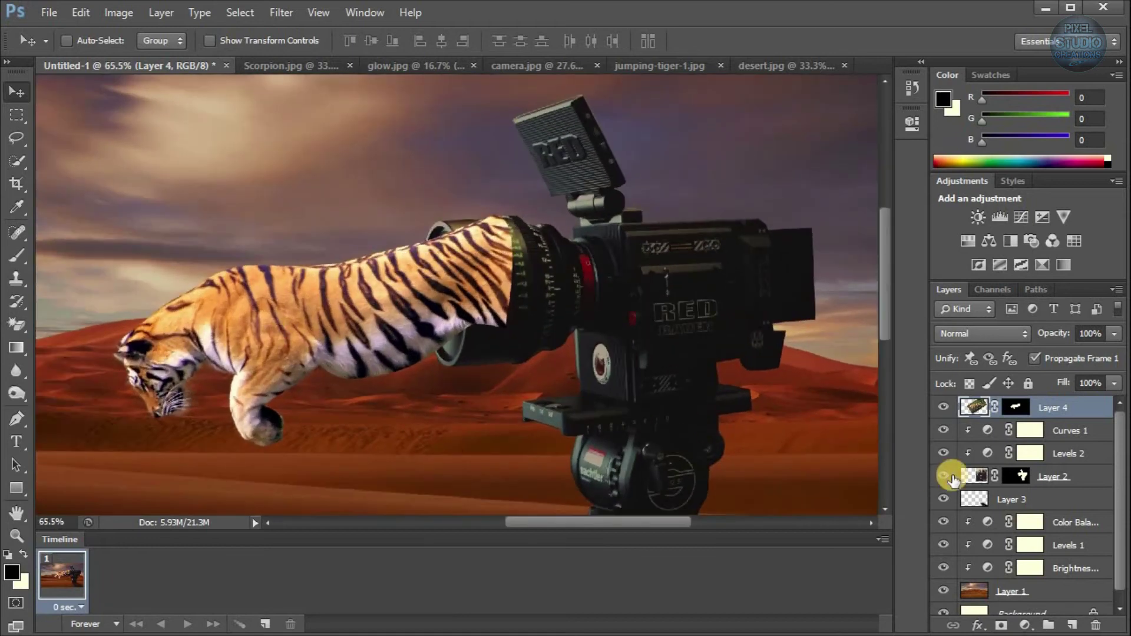
{"action": "left_click", "coordinate": [1010, 408]}
{"action": "left_click", "coordinate": [964, 406]}
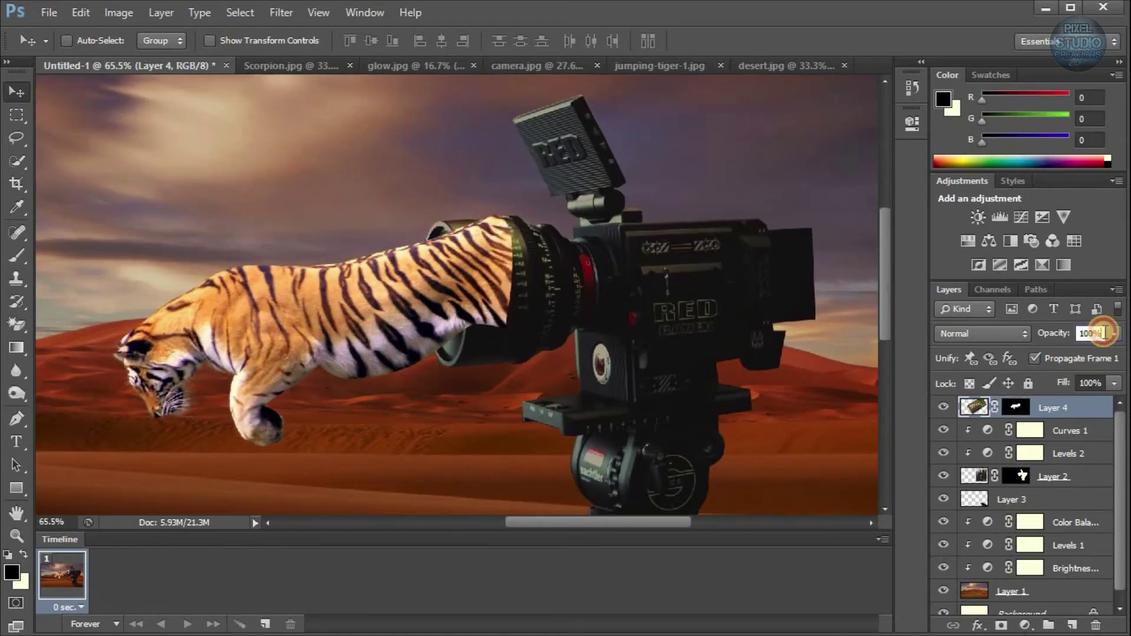
{"action": "left_click_drag", "start_coordinate": [1069, 355], "coordinate": [1060, 355]}
{"action": "scroll", "coordinate": [470, 240], "scroll_direction": "up", "scroll_amount": 2}
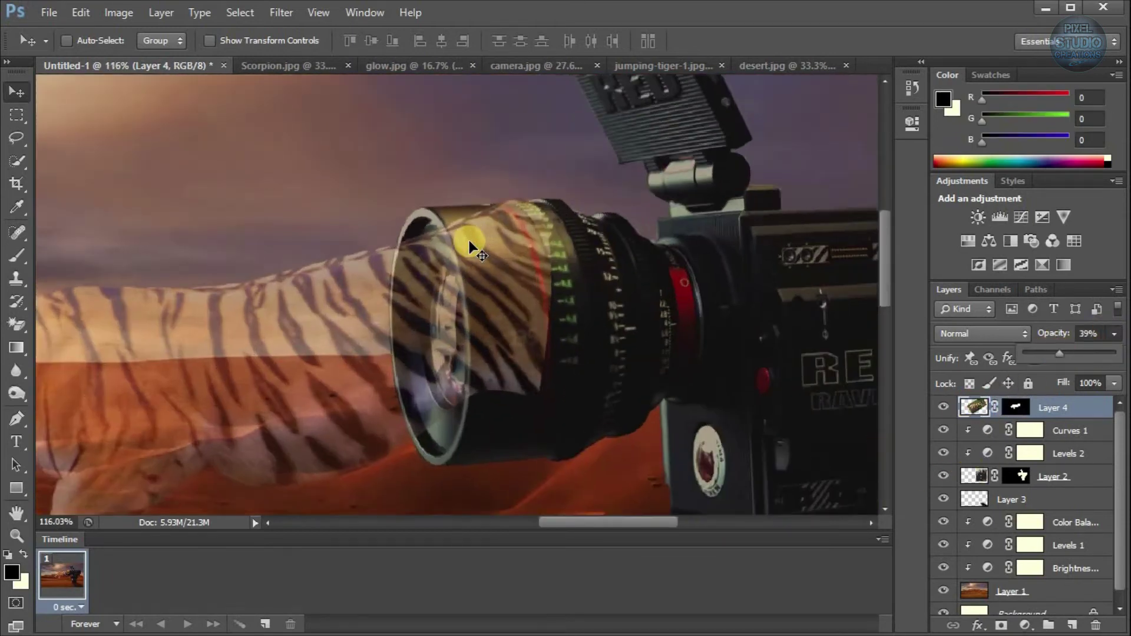
- Paint black on the tiger's layer mask with a smaller hard brush to hide the fur overlapping the lens barrel
{"action": "left_click", "coordinate": [1011, 406]}
{"action": "scroll", "coordinate": [536, 287], "scroll_direction": "up", "scroll_amount": 2}
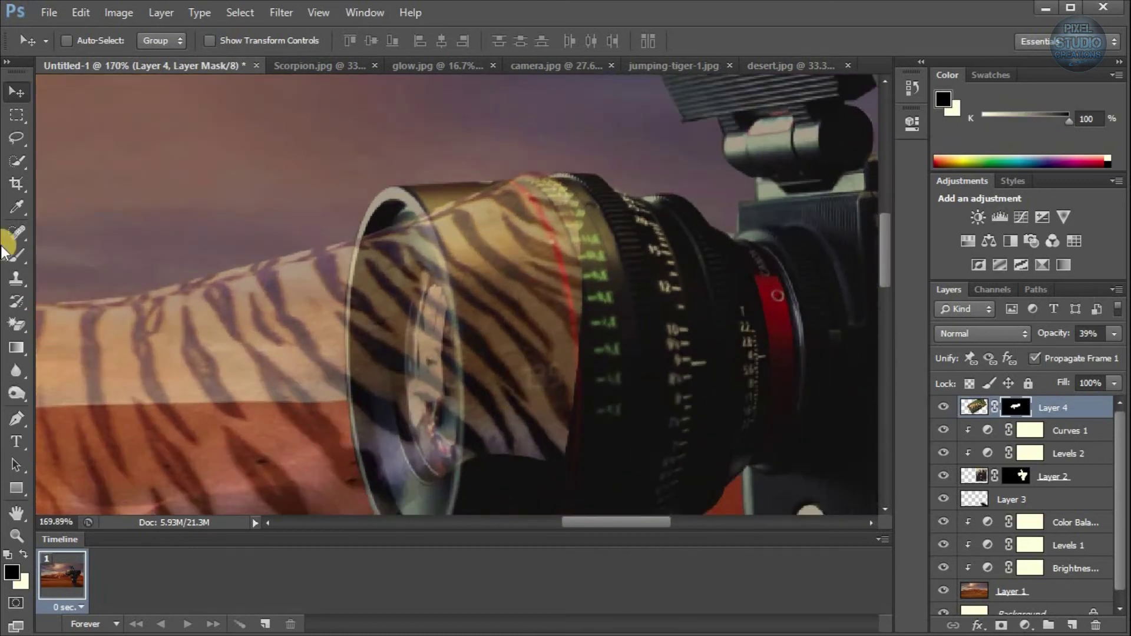
{"action": "left_click", "coordinate": [16, 256]}
{"action": "right_click", "coordinate": [430, 345]}
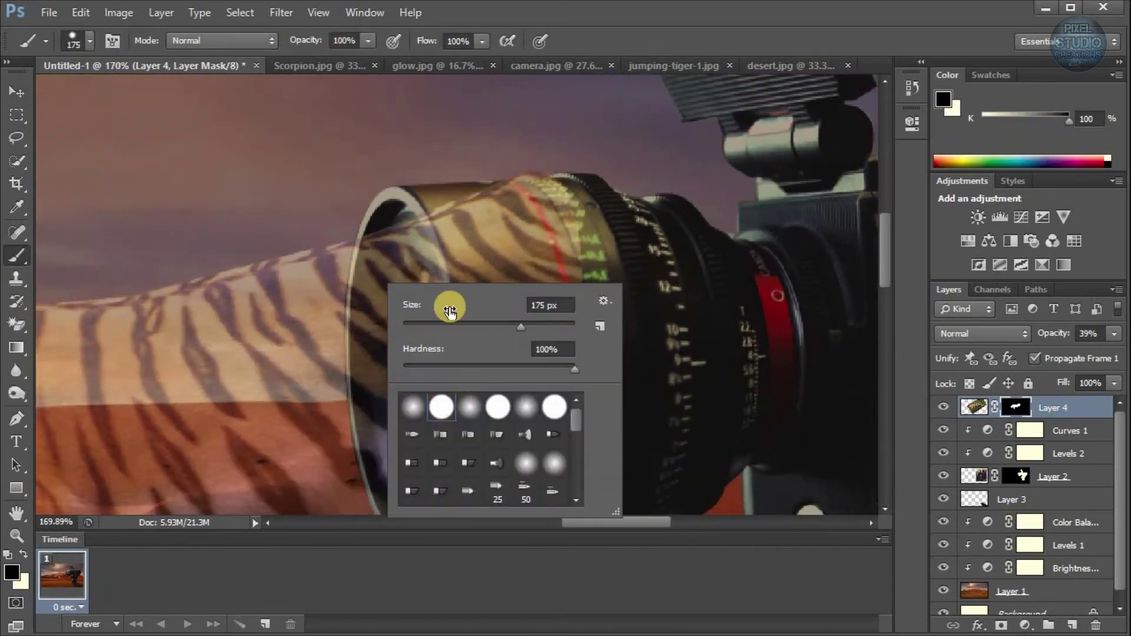
{"action": "left_click", "coordinate": [793, 198]}
{"action": "key", "text": "bracketleft"}
{"action": "key", "text": "bracketleft"}
{"action": "key", "text": "bracketleft"}
{"action": "key", "text": "bracketleft"}
{"action": "key", "text": "bracketleft"}
{"action": "key", "text": "bracketleft"}
{"action": "key", "text": "bracketleft"}
{"action": "mouse_move", "coordinate": [534, 254]}
{"action": "left_mouse_down"}
{"action": "mouse_move", "coordinate": [550, 231]}
{"action": "mouse_move", "coordinate": [533, 181]}
{"action": "mouse_move", "coordinate": [566, 377]}
{"action": "mouse_move", "coordinate": [532, 461]}
{"action": "mouse_move", "coordinate": [483, 263]}
{"action": "left_mouse_up"}
- Mask out the remaining tiger along the lens's front rim and barrel edge with a 15 px brush
{"action": "scroll", "coordinate": [483, 262], "scroll_direction": "up", "scroll_amount": 5}
{"action": "key", "text": "bracketleft"}
{"action": "key", "text": "bracketleft"}
{"action": "key", "text": "bracketleft"}
{"action": "key", "text": "bracketleft"}
{"action": "key", "text": "bracketleft"}
{"action": "mouse_move", "coordinate": [392, 143]}
{"action": "left_mouse_down"}
{"action": "mouse_move", "coordinate": [407, 208]}
{"action": "mouse_move", "coordinate": [370, 153]}
{"action": "mouse_move", "coordinate": [372, 169]}
{"action": "mouse_move", "coordinate": [407, 224]}
{"action": "mouse_move", "coordinate": [441, 377]}
{"action": "left_mouse_up"}
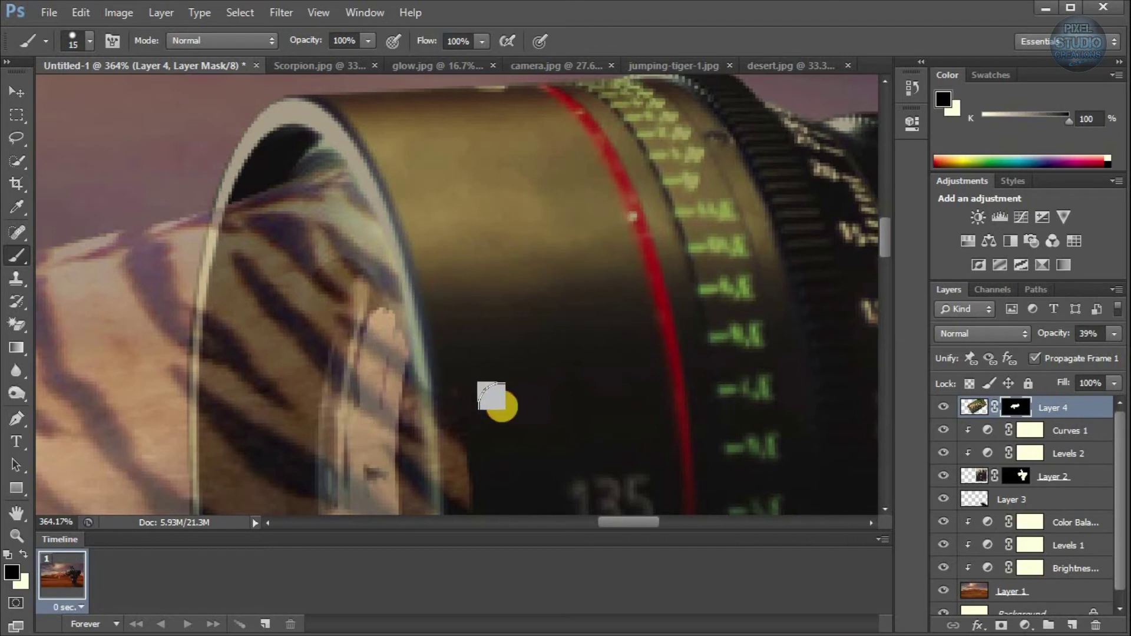
{"action": "key", "text": "space"}
{"action": "left_click_drag", "start_coordinate": [502, 403], "coordinate": [496, 142]}
{"action": "left_click_drag", "start_coordinate": [429, 117], "coordinate": [446, 380]}
{"action": "key", "text": "space"}
{"action": "left_click_drag", "start_coordinate": [583, 112], "coordinate": [653, 351]}
{"action": "left_click_drag", "start_coordinate": [439, 145], "coordinate": [496, 353]}
- Restore the tiger layer's opacity to 100%
{"action": "scroll", "coordinate": [502, 360], "scroll_direction": "down", "scroll_amount": 10}
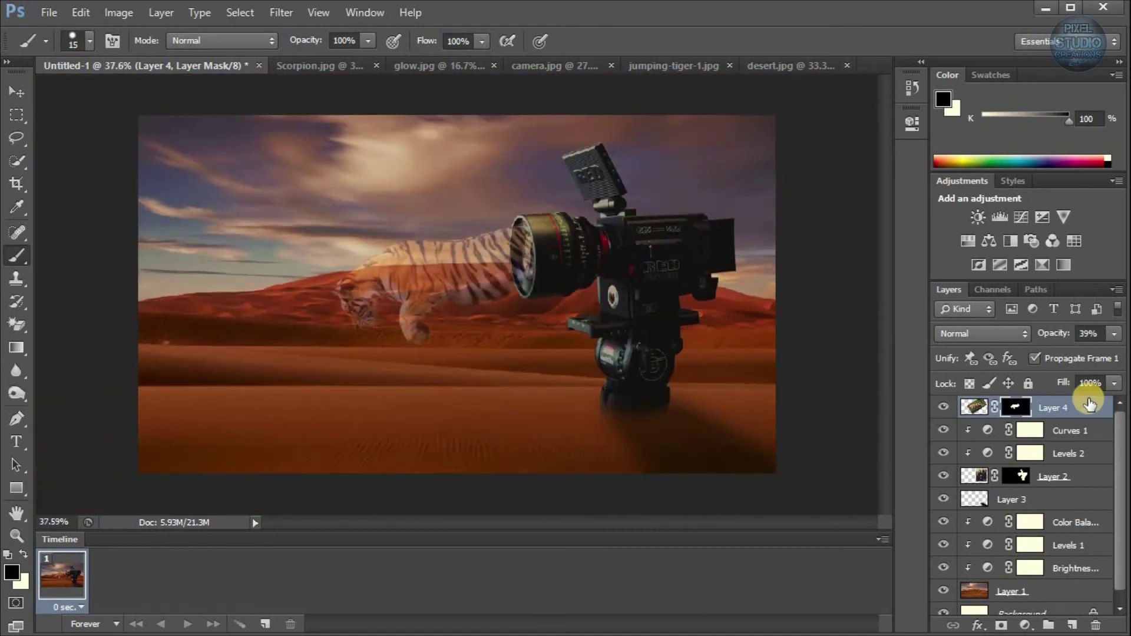
{"action": "left_click_drag", "start_coordinate": [1114, 334], "coordinate": [1124, 360]}
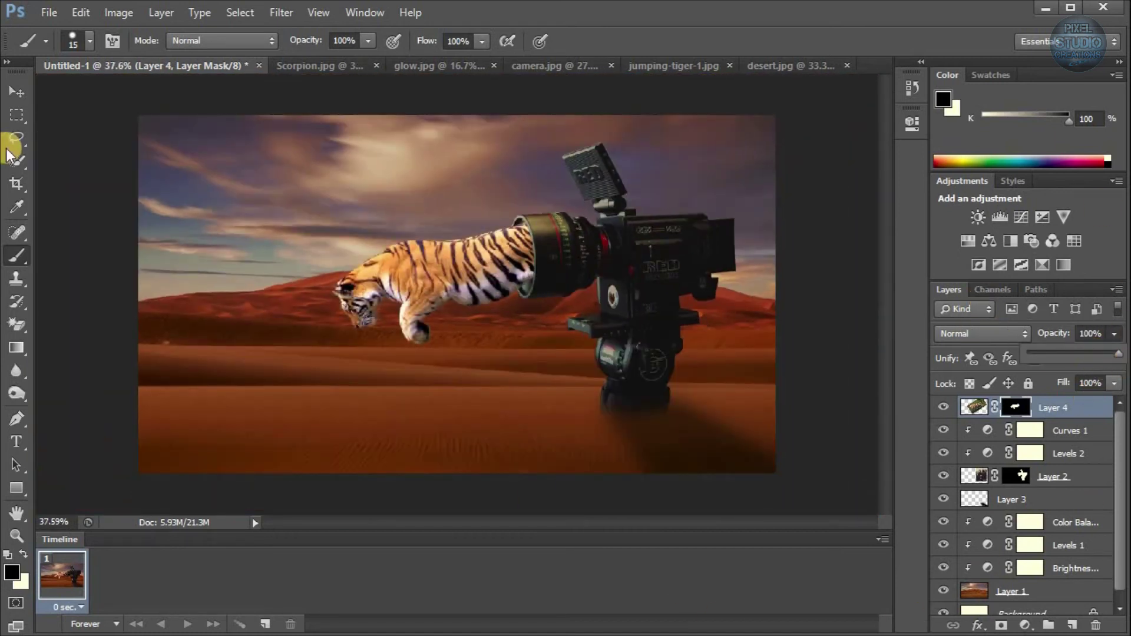
{"action": "scroll", "coordinate": [607, 245], "scroll_direction": "up", "scroll_amount": 4}
{"action": "scroll", "coordinate": [391, 247], "scroll_direction": "down", "scroll_amount": 3}
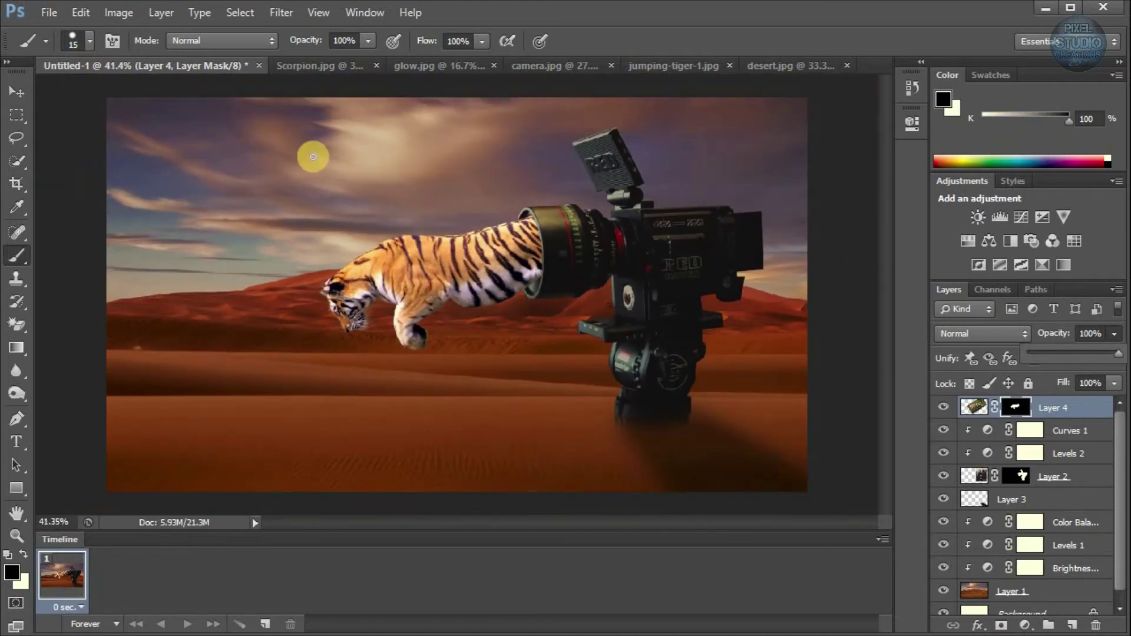
- Add a Levels adjustment clipped to the tiger layer with midtones 0.85 and output white 175
{"action": "left_click", "coordinate": [1027, 626]}
{"action": "left_click", "coordinate": [980, 326]}
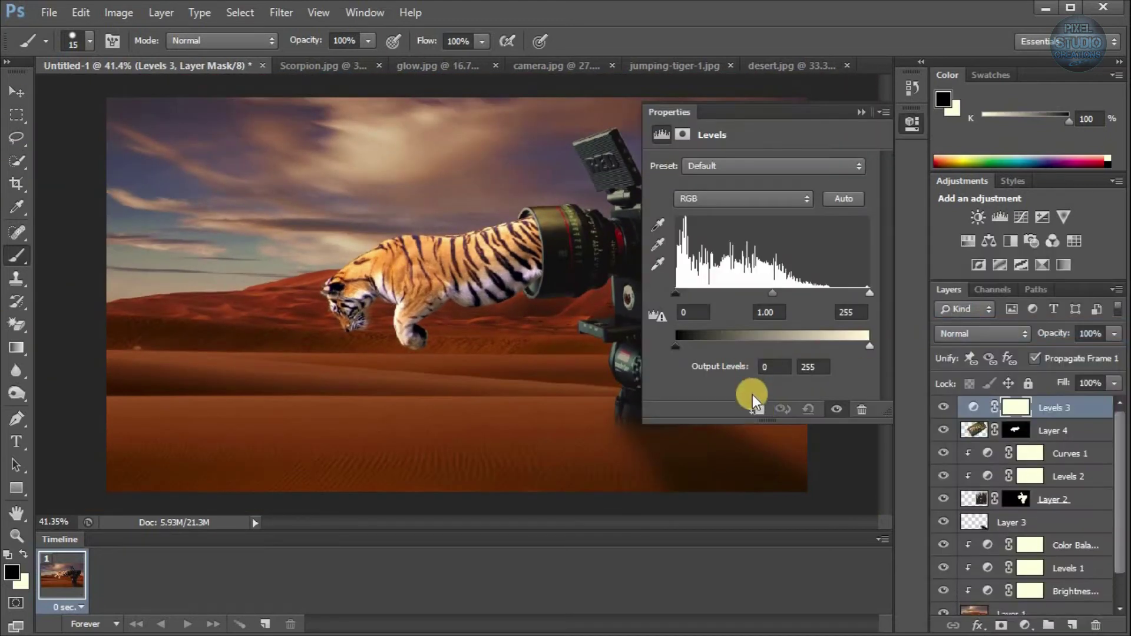
{"action": "left_click_drag", "start_coordinate": [868, 349], "coordinate": [783, 295]}
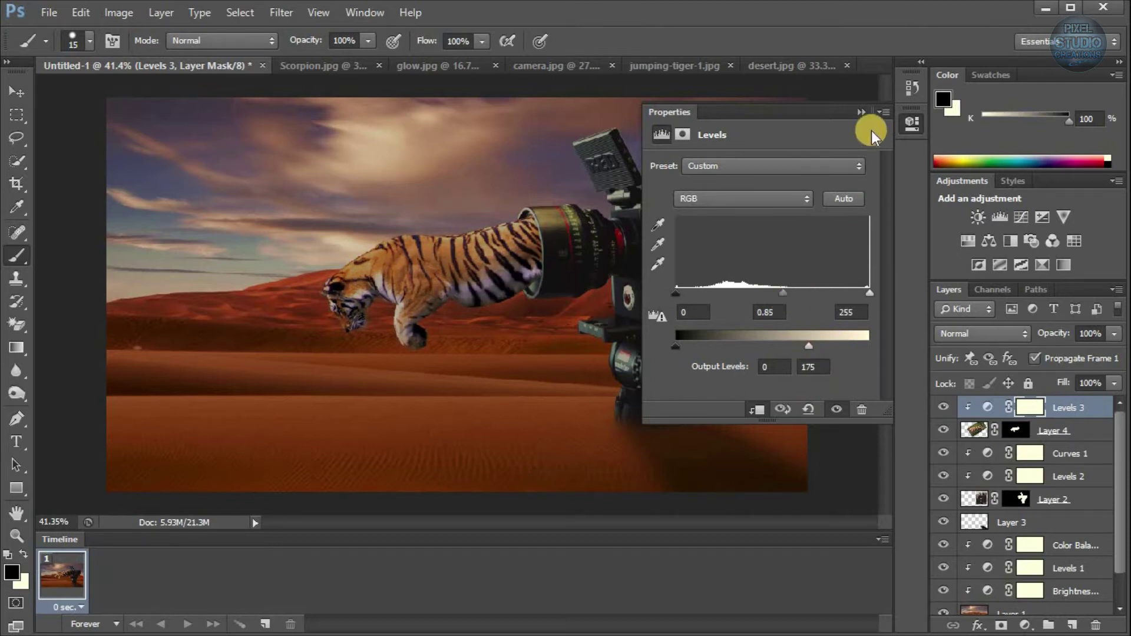
{"action": "left_click", "coordinate": [861, 112]}
- Add a Hue/Saturation adjustment clipped to the tiger with hue -6, saturation -36 and lightness -21
{"action": "left_click", "coordinate": [1027, 626]}
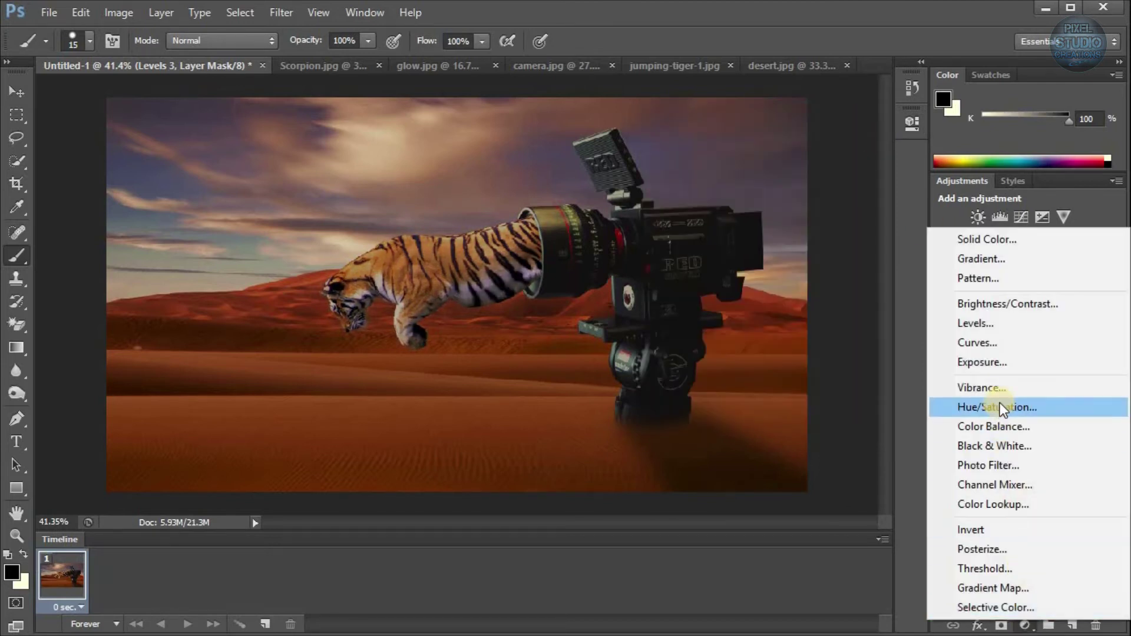
{"action": "left_click", "coordinate": [1000, 403]}
{"action": "mouse_move", "coordinate": [762, 231]}
{"action": "left_mouse_down"}
{"action": "mouse_move", "coordinate": [744, 238]}
{"action": "mouse_move", "coordinate": [755, 234]}
{"action": "left_mouse_up"}
{"action": "left_click_drag", "start_coordinate": [760, 305], "coordinate": [737, 306]}
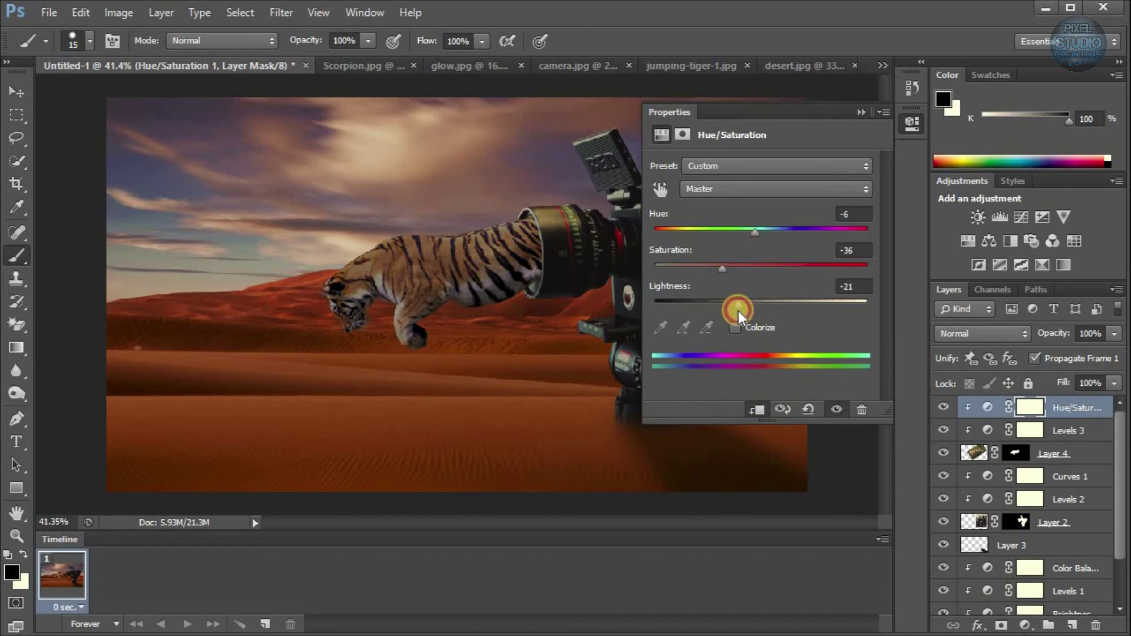
{"action": "left_click", "coordinate": [861, 112]}
- Add a Curves adjustment clipped to the tiger layer and pull the curve's highlights down to darken it
{"action": "left_click", "coordinate": [1026, 623]}
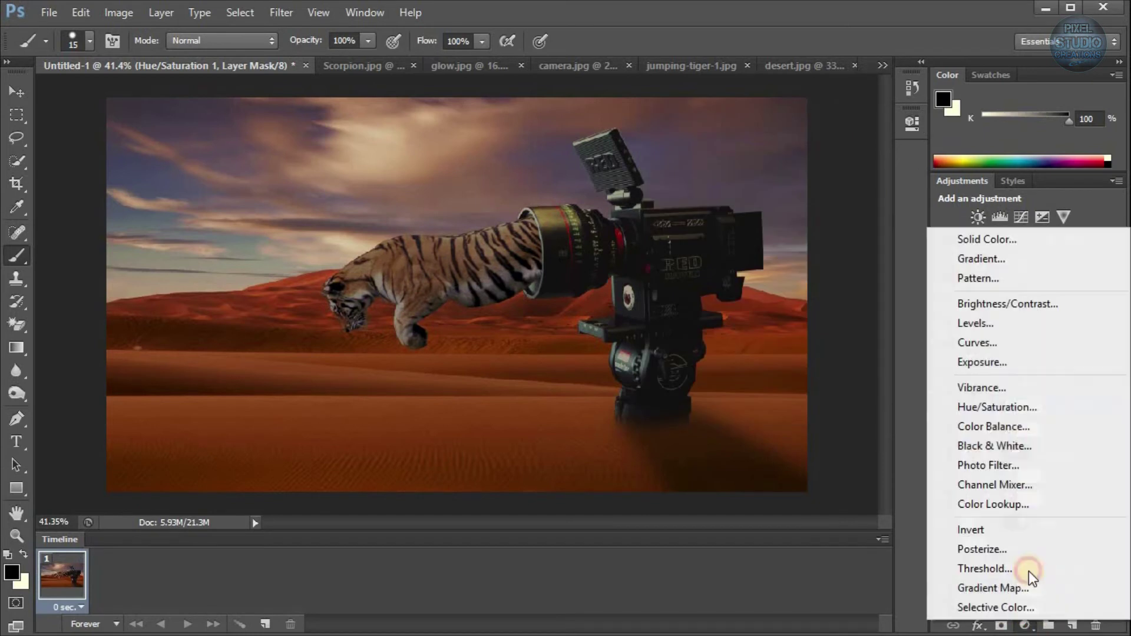
{"action": "left_click", "coordinate": [976, 344]}
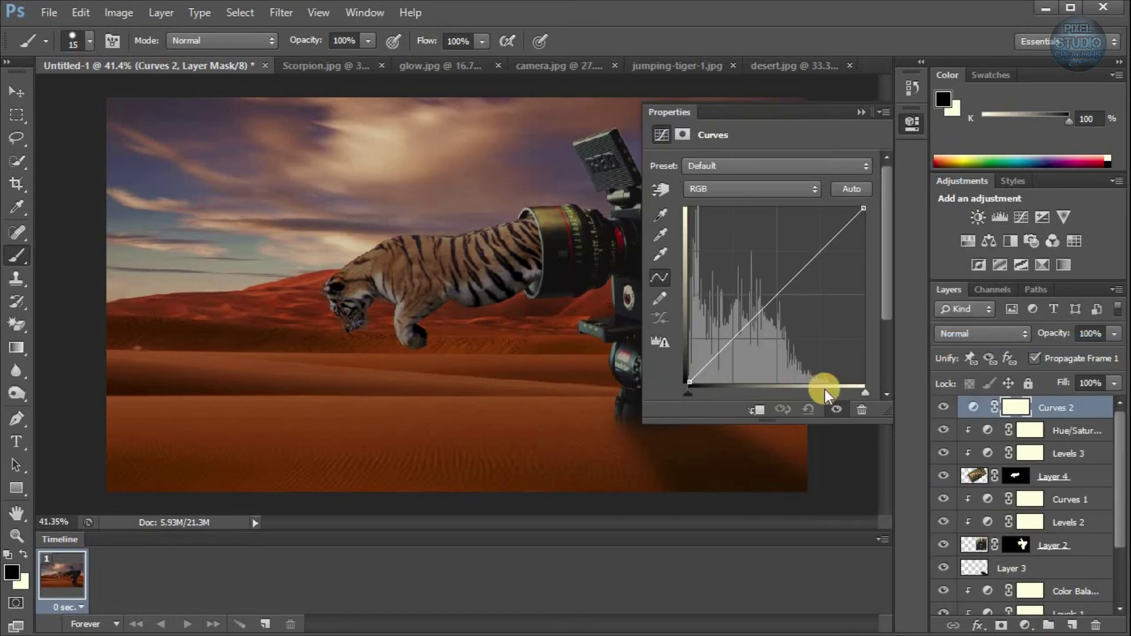
{"action": "left_click_drag", "start_coordinate": [863, 206], "coordinate": [844, 246]}
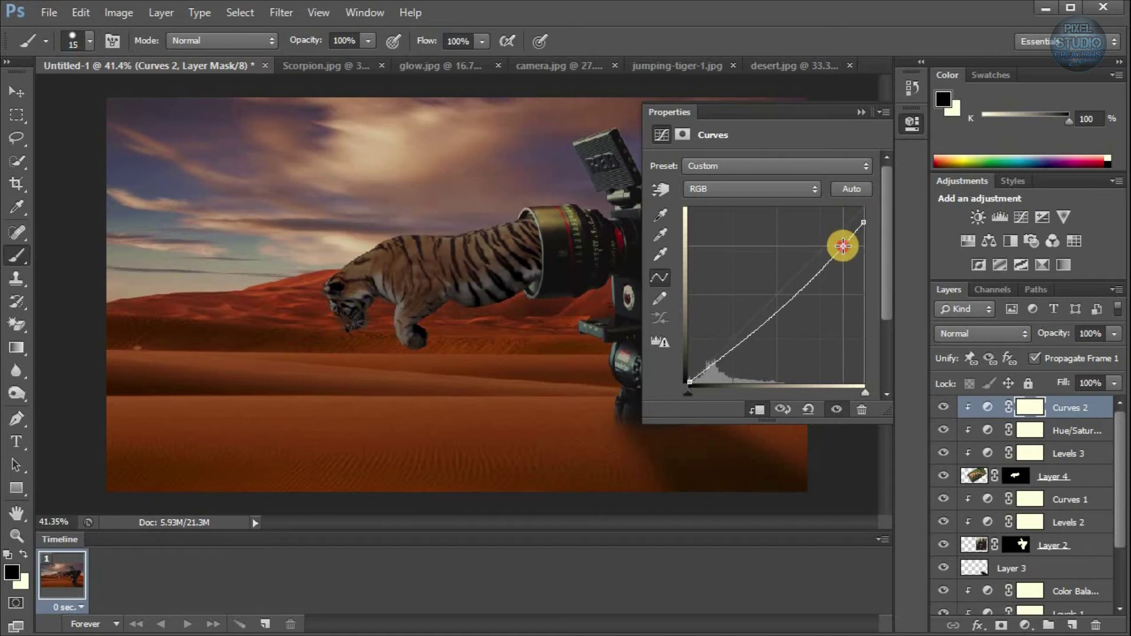
{"action": "left_click", "coordinate": [864, 112]}
- Paint black on the Curves adjustment's mask above and along the tiger's back with a 500 px brush
{"action": "left_click", "coordinate": [1033, 406]}
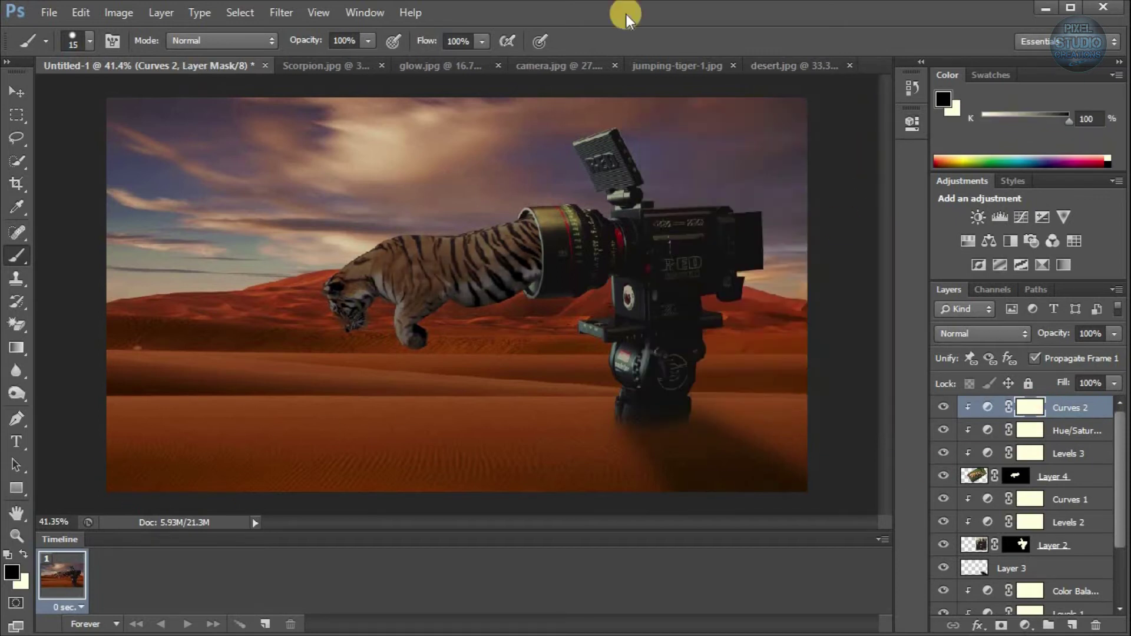
{"action": "key", "text": "bracketright"}
{"action": "key", "text": "bracketright"}
{"action": "key", "text": "bracketright"}
{"action": "key", "text": "bracketright"}
{"action": "key", "text": "bracketright"}
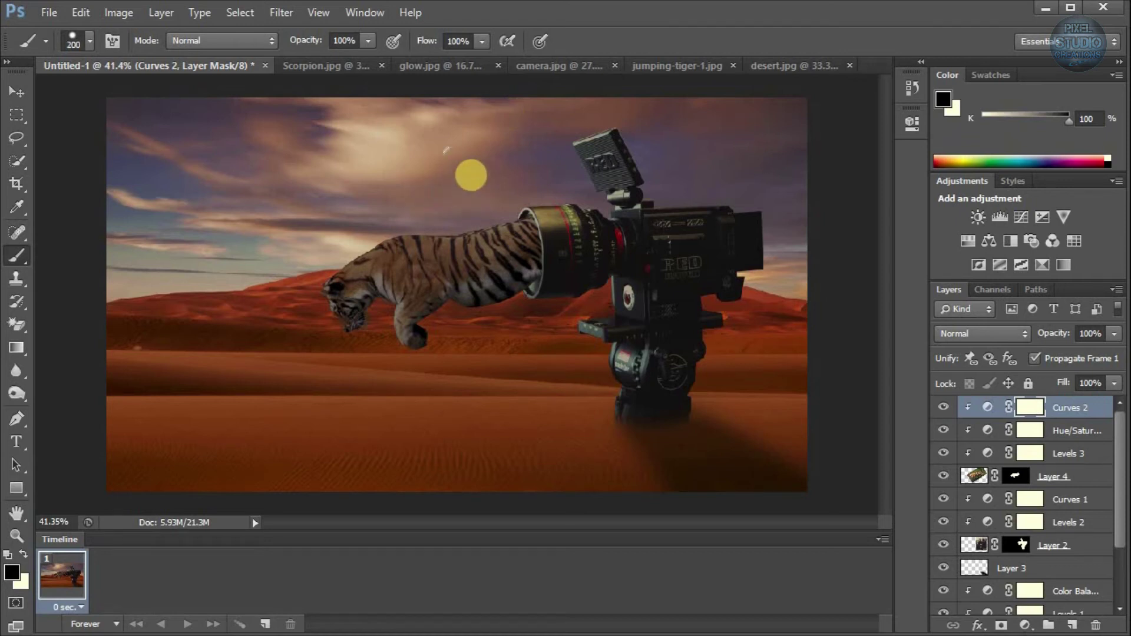
{"action": "left_click", "coordinate": [453, 176]}
{"action": "right_click", "coordinate": [407, 190]}
{"action": "left_click_drag", "start_coordinate": [490, 278], "coordinate": [422, 278]}
{"action": "left_click", "coordinate": [320, 167]}
{"action": "left_click", "coordinate": [451, 201]}
{"action": "left_click_drag", "start_coordinate": [451, 201], "coordinate": [509, 179]}
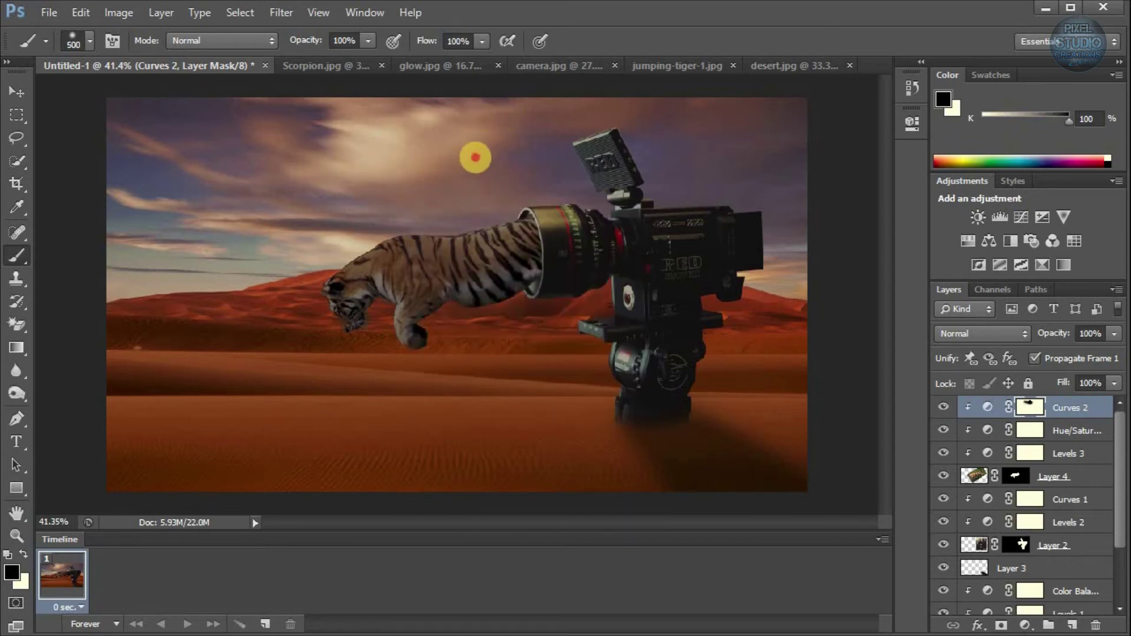
{"action": "left_click_drag", "start_coordinate": [470, 189], "coordinate": [511, 188]}
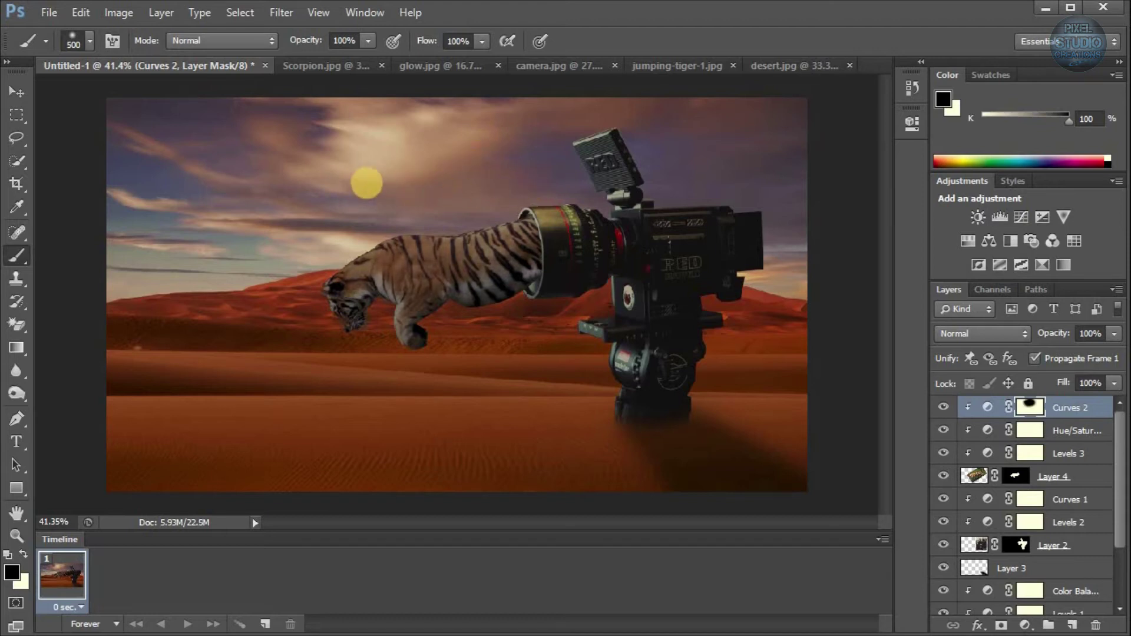
{"action": "scroll", "coordinate": [836, 247], "scroll_direction": "down", "scroll_amount": 2}
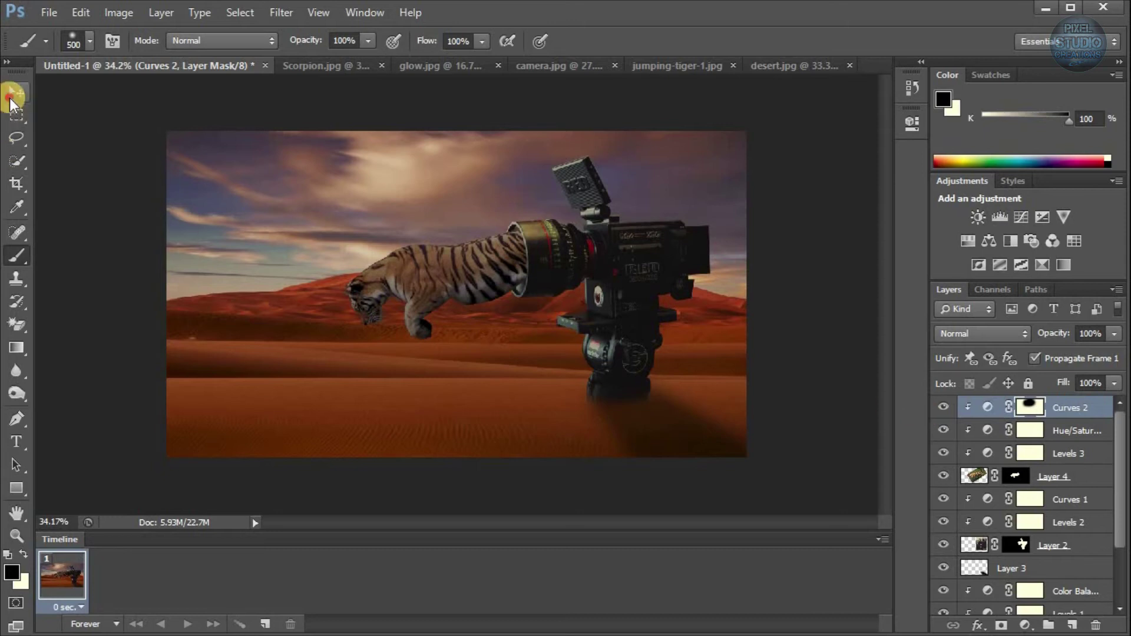
- Copy the red glow image from glow.jpg into the composite as the top layer and release its clipping mask
{"action": "left_click", "coordinate": [13, 93]}
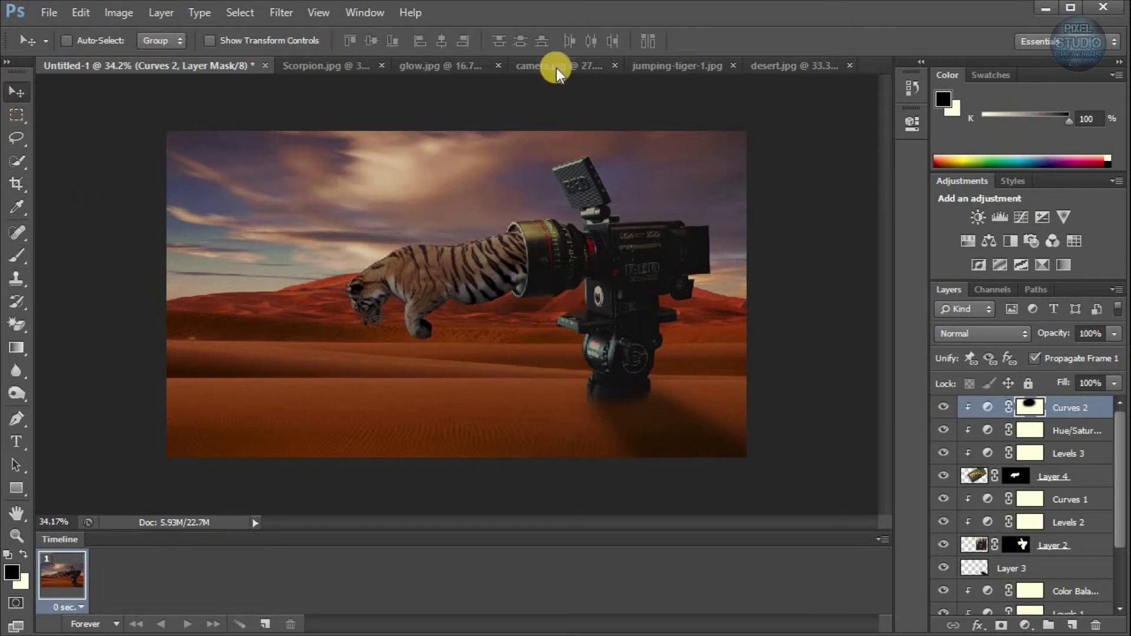
{"action": "left_click", "coordinate": [444, 66]}
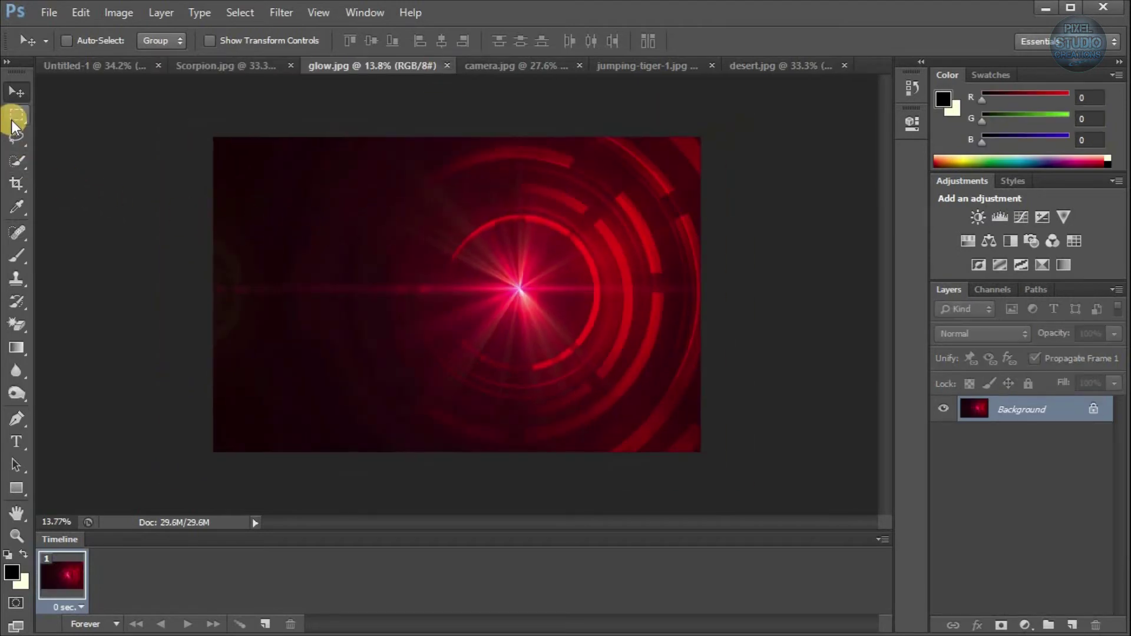
{"action": "left_click_drag", "start_coordinate": [177, 147], "coordinate": [264, 188]}
{"action": "right_click", "coordinate": [1060, 408]}
{"action": "left_click", "coordinate": [966, 342]}
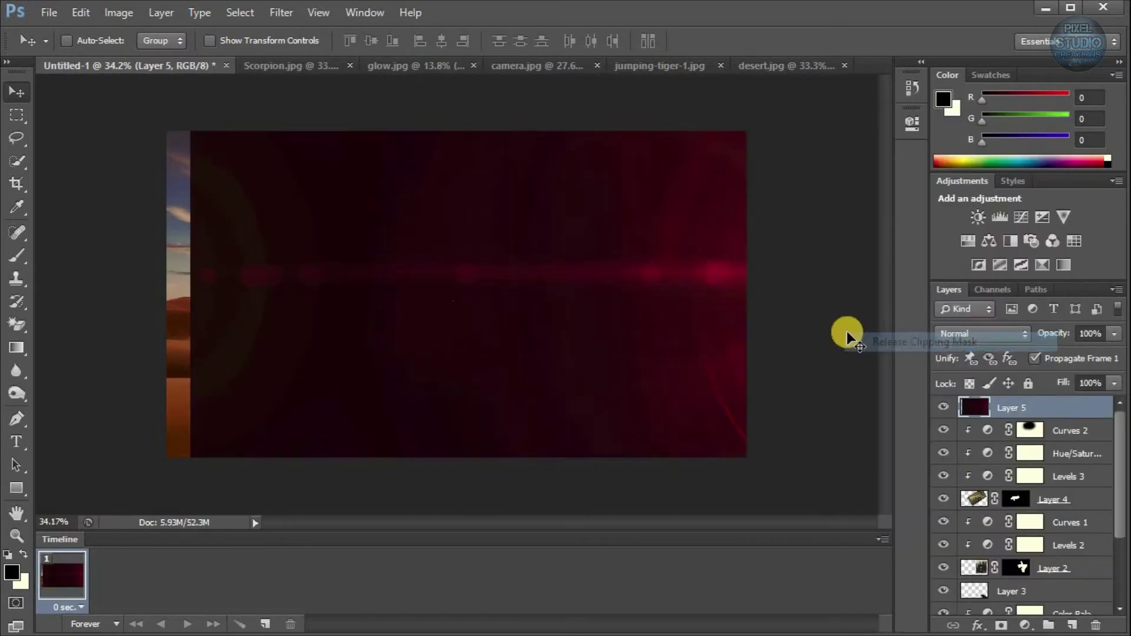
- Scale the glow layer to about 34% and place it over the tiger's hindquarters and the camera lens
{"action": "scroll", "coordinate": [511, 276], "scroll_direction": "down", "scroll_amount": 3}
{"action": "left_click", "coordinate": [257, 42]}
{"action": "scroll", "coordinate": [322, 149], "scroll_direction": "down", "scroll_amount": 4}
{"action": "left_click_drag", "start_coordinate": [372, 172], "coordinate": [494, 260]}
{"action": "left_click_drag", "start_coordinate": [548, 304], "coordinate": [487, 302]}
{"action": "scroll", "coordinate": [530, 316], "scroll_direction": "up", "scroll_amount": 7}
{"action": "scroll", "coordinate": [778, 273], "scroll_direction": "up", "scroll_amount": 5}
{"action": "left_click_drag", "start_coordinate": [576, 323], "coordinate": [521, 328]}
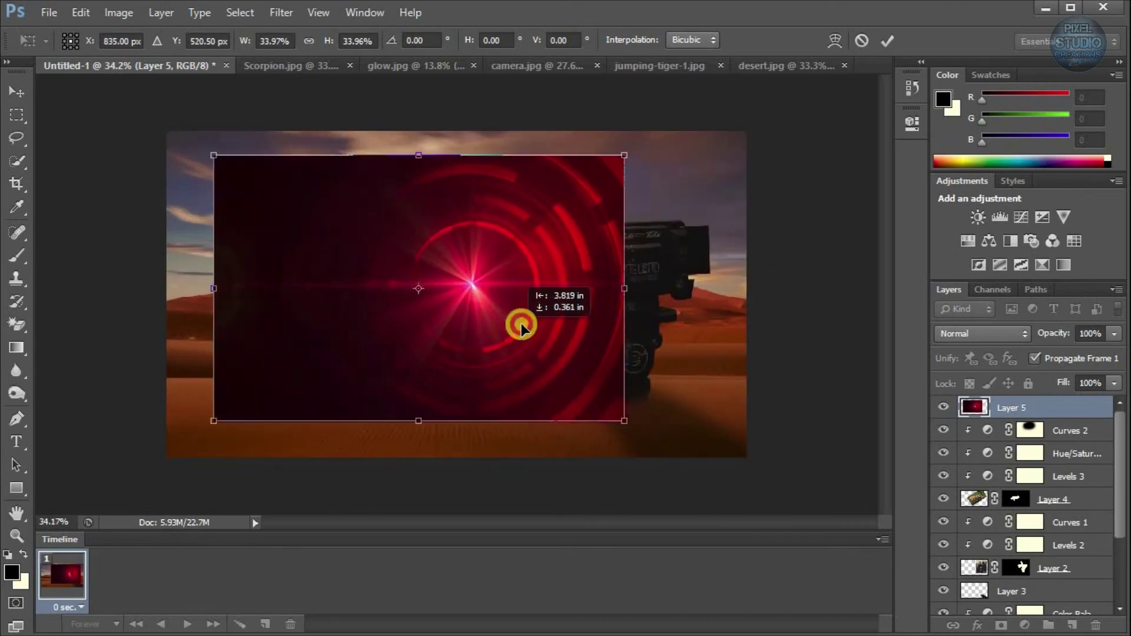
{"action": "key", "text": "Return"}
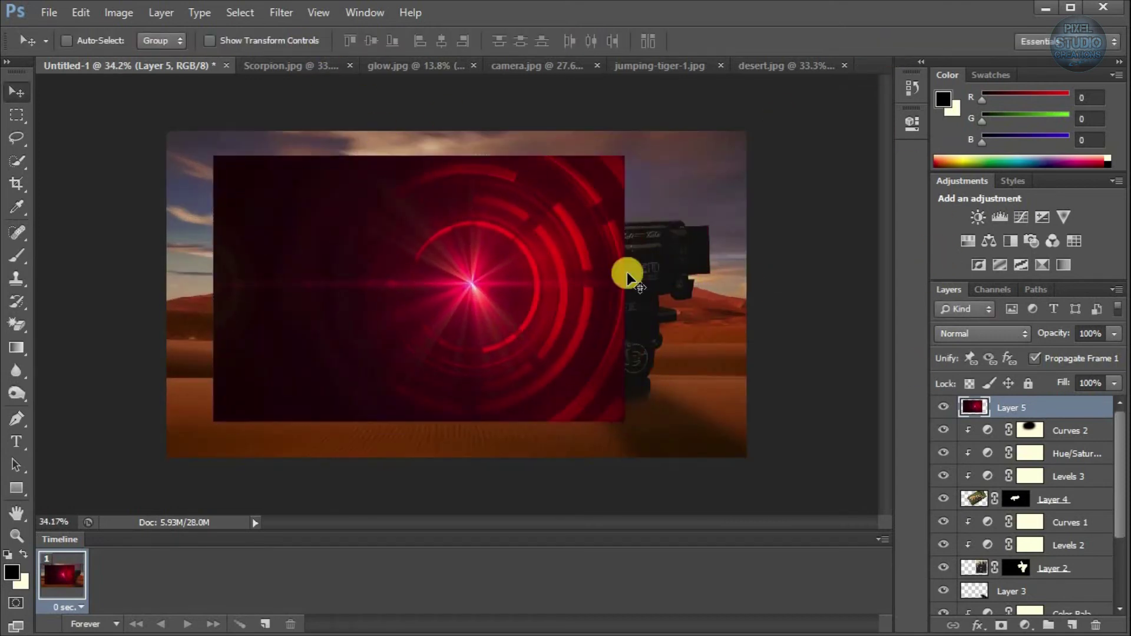
- Add a layer mask to the glow and hide its outer edges and corners with a 500 px brush
{"action": "left_click", "coordinate": [994, 626]}
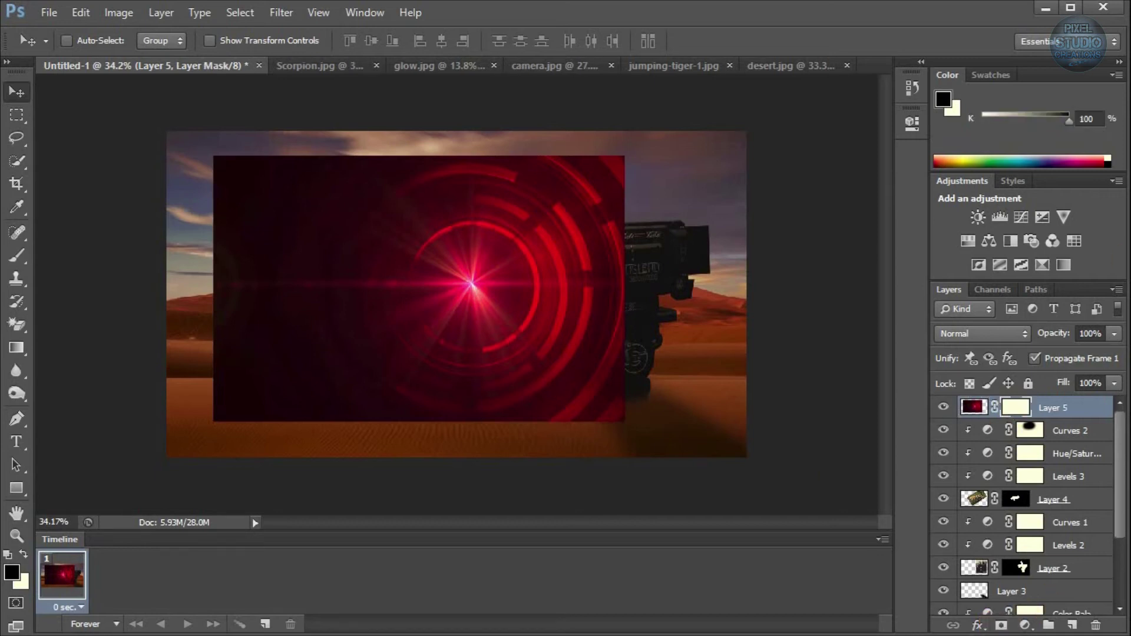
{"action": "left_click", "coordinate": [17, 256]}
{"action": "mouse_move", "coordinate": [253, 151]}
{"action": "left_mouse_down"}
{"action": "mouse_move", "coordinate": [218, 294]}
{"action": "mouse_move", "coordinate": [238, 411]}
{"action": "mouse_move", "coordinate": [212, 198]}
{"action": "mouse_move", "coordinate": [369, 111]}
{"action": "mouse_move", "coordinate": [293, 151]}
{"action": "mouse_move", "coordinate": [264, 258]}
{"action": "mouse_move", "coordinate": [261, 344]}
{"action": "mouse_move", "coordinate": [304, 434]}
{"action": "mouse_move", "coordinate": [397, 480]}
{"action": "left_mouse_up"}
{"action": "mouse_move", "coordinate": [559, 476]}
{"action": "left_mouse_down"}
{"action": "mouse_move", "coordinate": [649, 407]}
{"action": "mouse_move", "coordinate": [518, 405]}
{"action": "left_mouse_up"}
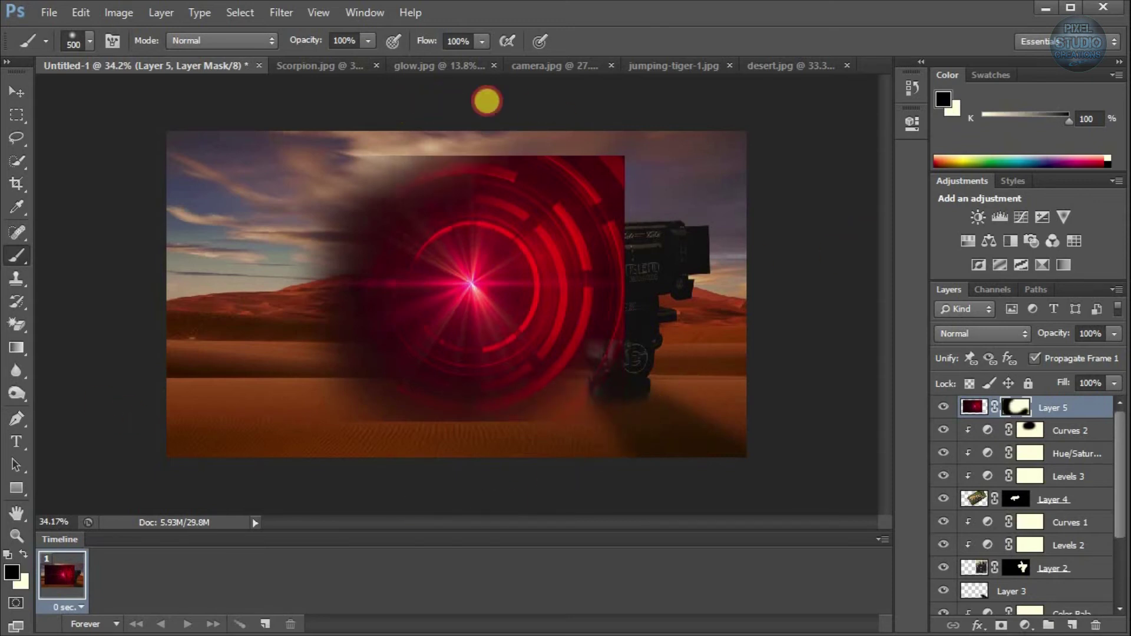
{"action": "mouse_move", "coordinate": [458, 102]}
{"action": "left_mouse_down"}
{"action": "mouse_move", "coordinate": [568, 111]}
{"action": "mouse_move", "coordinate": [702, 194]}
{"action": "left_mouse_up"}
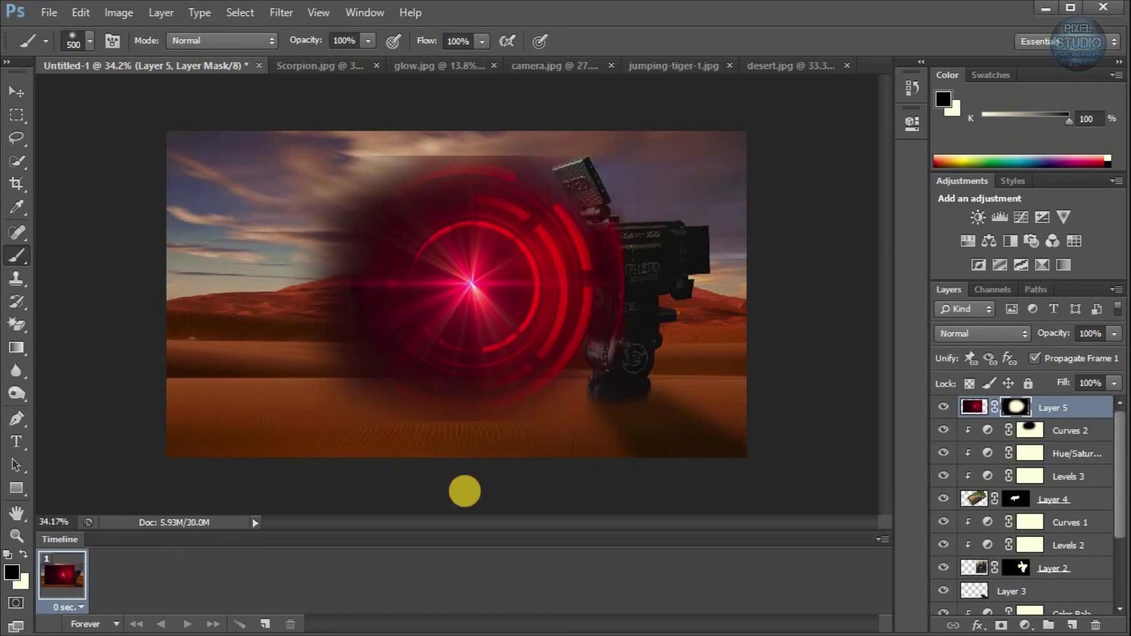
- Trim the lower and left edges of the glow's mask into a rounder shape with a 200 px brush
{"action": "key", "text": "["}
{"action": "key", "text": "["}
{"action": "key", "text": "["}
{"action": "key", "text": "["}
{"action": "key", "text": "["}
{"action": "key", "text": "["}
{"action": "mouse_move", "coordinate": [342, 432]}
{"action": "left_mouse_down"}
{"action": "mouse_move", "coordinate": [406, 451]}
{"action": "mouse_move", "coordinate": [405, 433]}
{"action": "mouse_move", "coordinate": [475, 445]}
{"action": "left_mouse_up"}
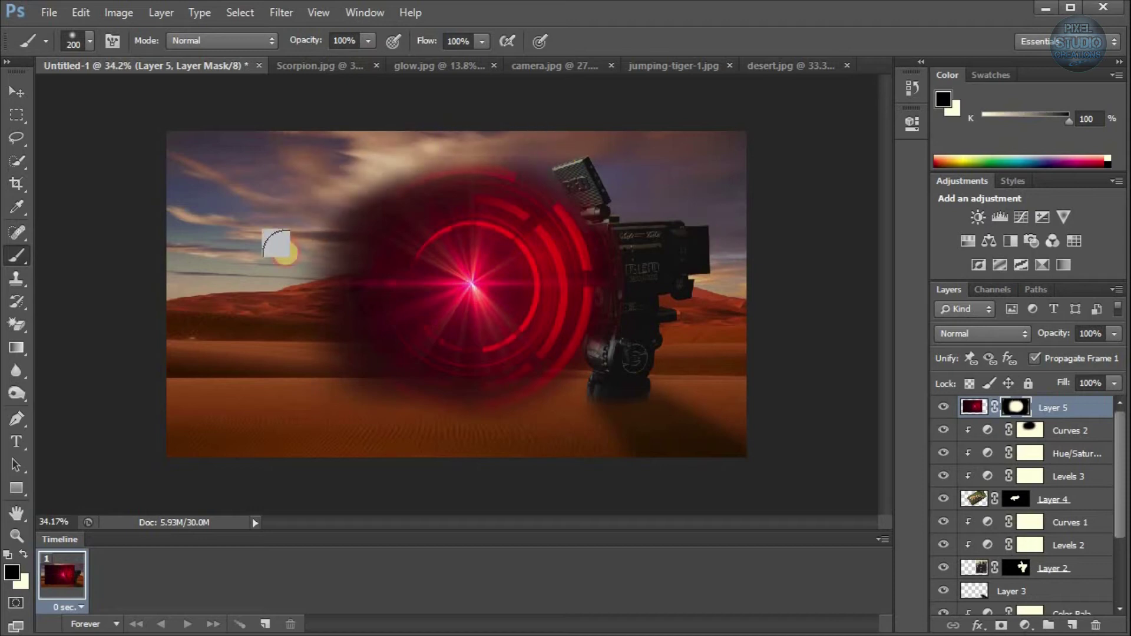
{"action": "mouse_move", "coordinate": [306, 171]}
{"action": "left_mouse_down"}
{"action": "mouse_move", "coordinate": [339, 179]}
{"action": "mouse_move", "coordinate": [313, 301]}
{"action": "mouse_move", "coordinate": [379, 429]}
{"action": "left_mouse_up"}
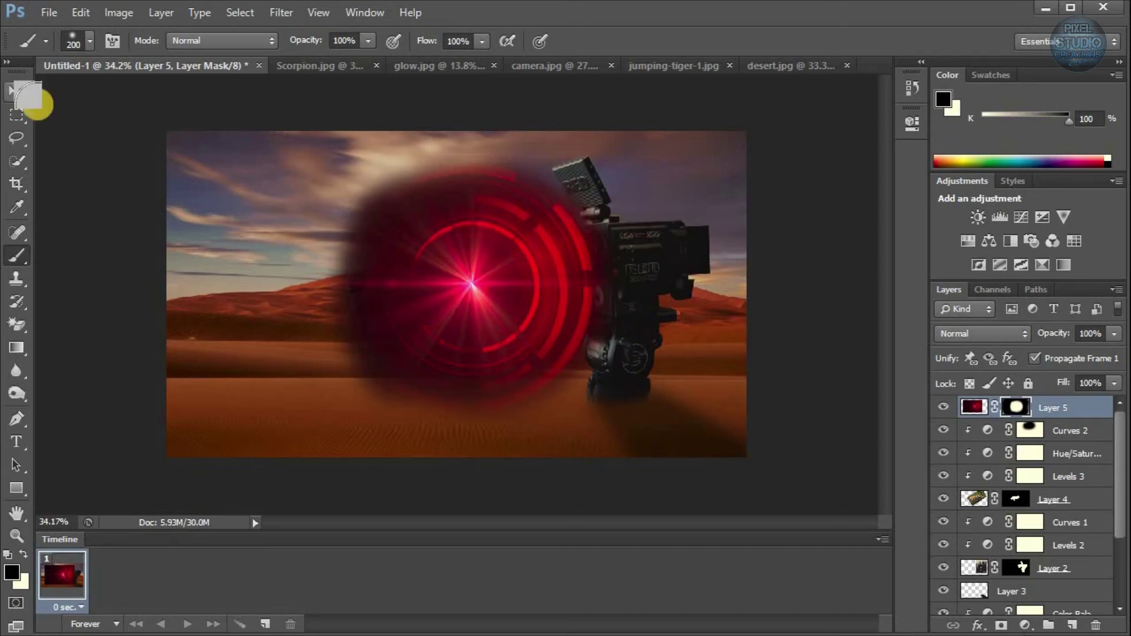
- Start transforming the glow layer with Perspective, tilting it to a rotation of about -2.1°
{"action": "left_click", "coordinate": [23, 93]}
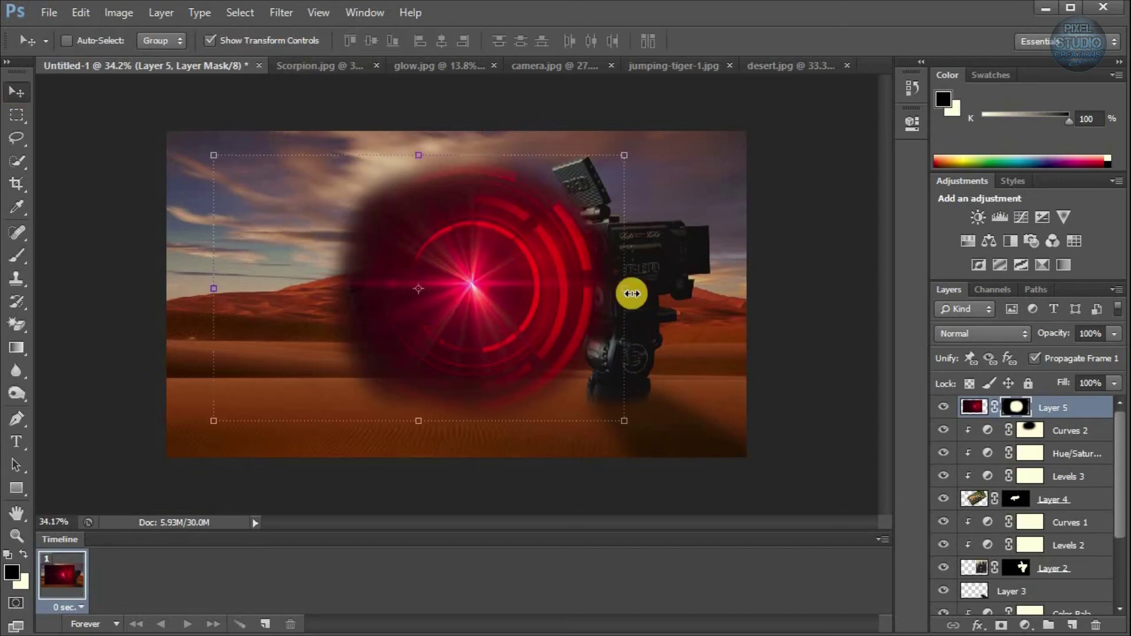
{"action": "left_click", "coordinate": [632, 293]}
{"action": "right_click", "coordinate": [566, 287]}
{"action": "left_click", "coordinate": [638, 404]}
{"action": "left_click_drag", "start_coordinate": [625, 291], "coordinate": [625, 279]}
{"action": "mouse_move", "coordinate": [420, 154]}
{"action": "left_mouse_down"}
{"action": "mouse_move", "coordinate": [367, 158]}
{"action": "mouse_move", "coordinate": [408, 150]}
{"action": "left_mouse_up"}
{"action": "mouse_move", "coordinate": [420, 414]}
{"action": "left_mouse_down"}
{"action": "mouse_move", "coordinate": [407, 419]}
{"action": "mouse_move", "coordinate": [422, 435]}
{"action": "left_mouse_up"}
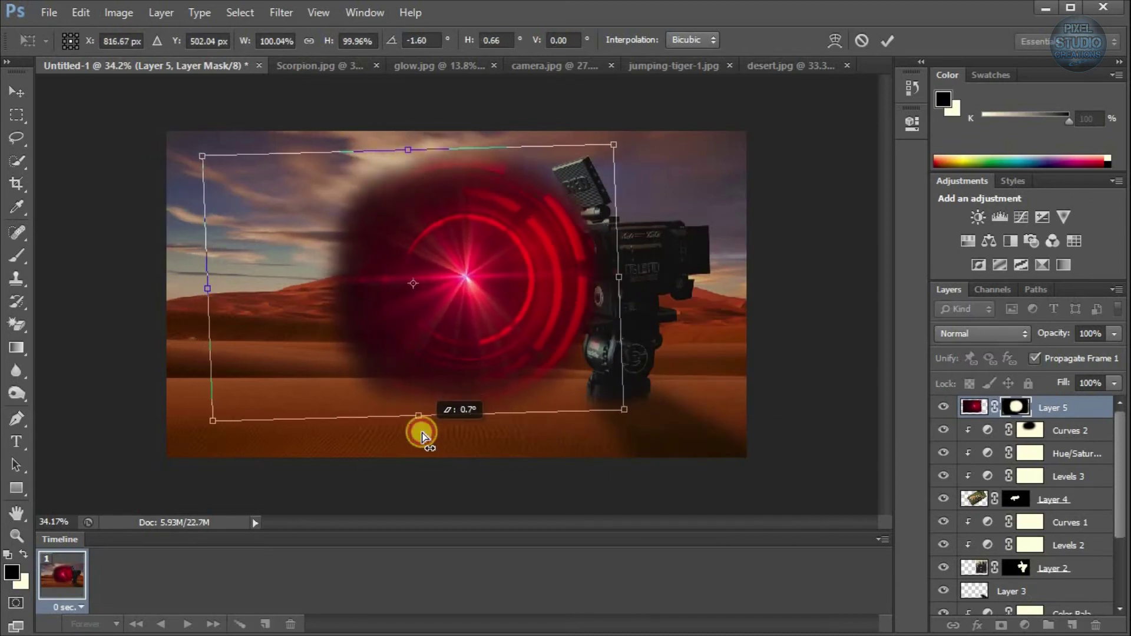
{"action": "left_click_drag", "start_coordinate": [616, 279], "coordinate": [616, 275]}
- Skew the glow layer to the left and level it, ending with a horizontal skew of about 2.3°
{"action": "right_click", "coordinate": [521, 266]}
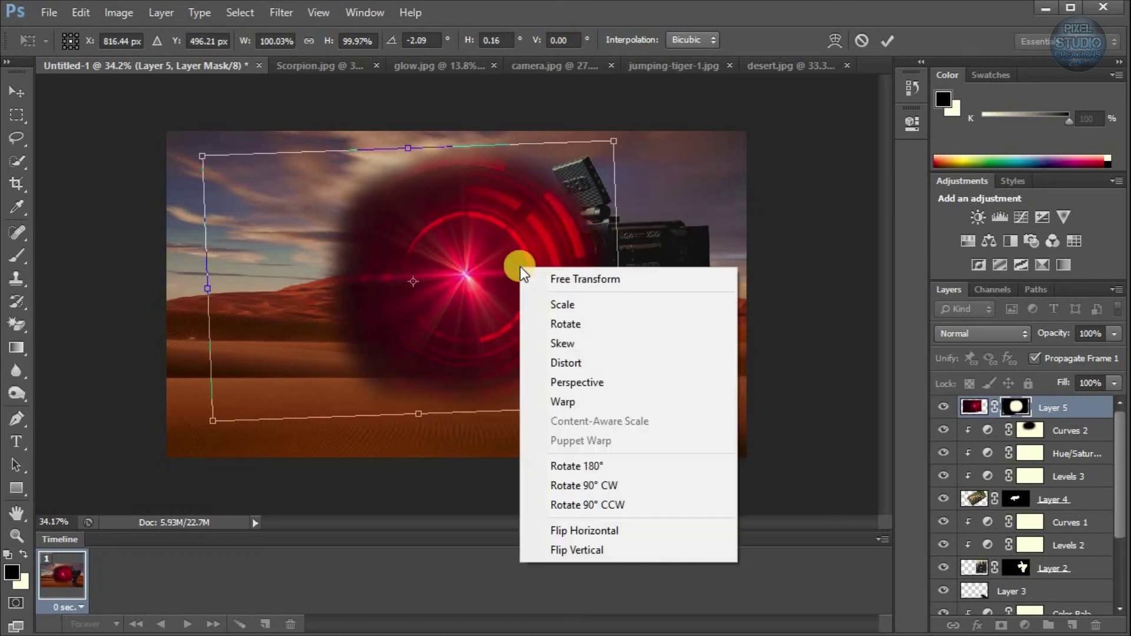
{"action": "left_click", "coordinate": [586, 346]}
{"action": "left_click_drag", "start_coordinate": [414, 153], "coordinate": [391, 152]}
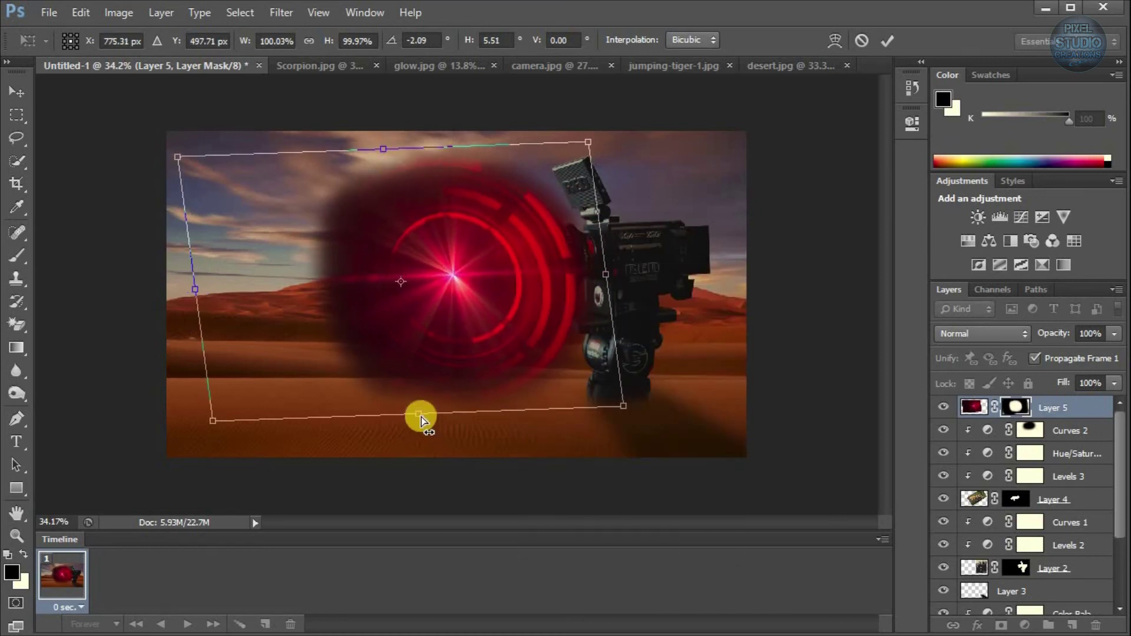
{"action": "left_click_drag", "start_coordinate": [419, 417], "coordinate": [393, 417]}
{"action": "left_click_drag", "start_coordinate": [573, 281], "coordinate": [578, 293]}
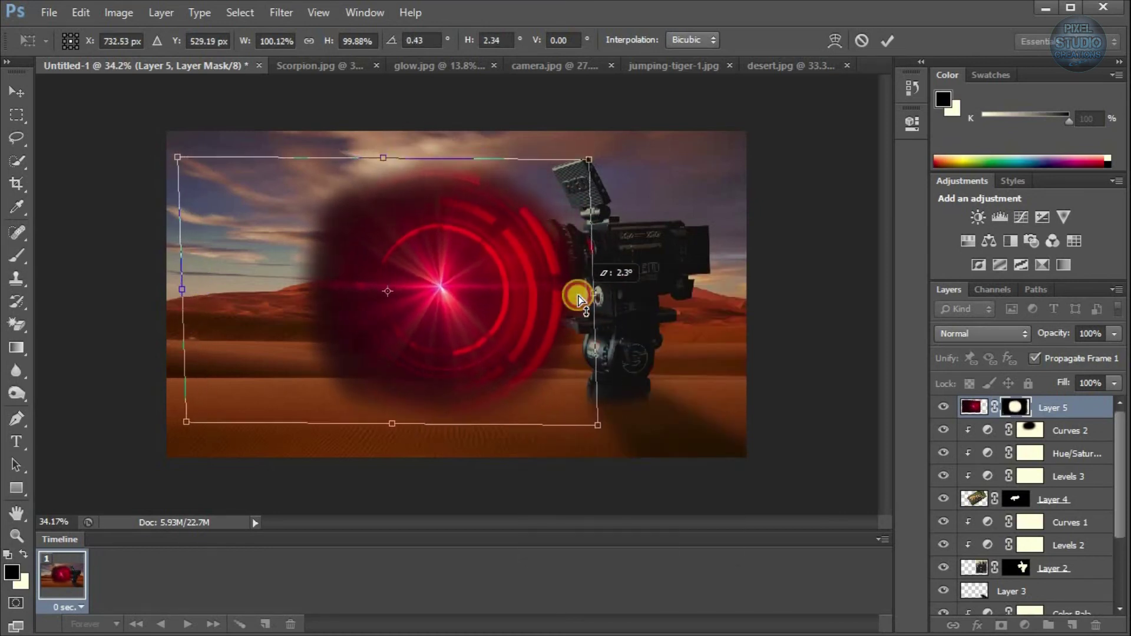
- Distort the glow into a narrow upright ellipse, position it in front of the lens and apply the transform
{"action": "right_click", "coordinate": [536, 300]}
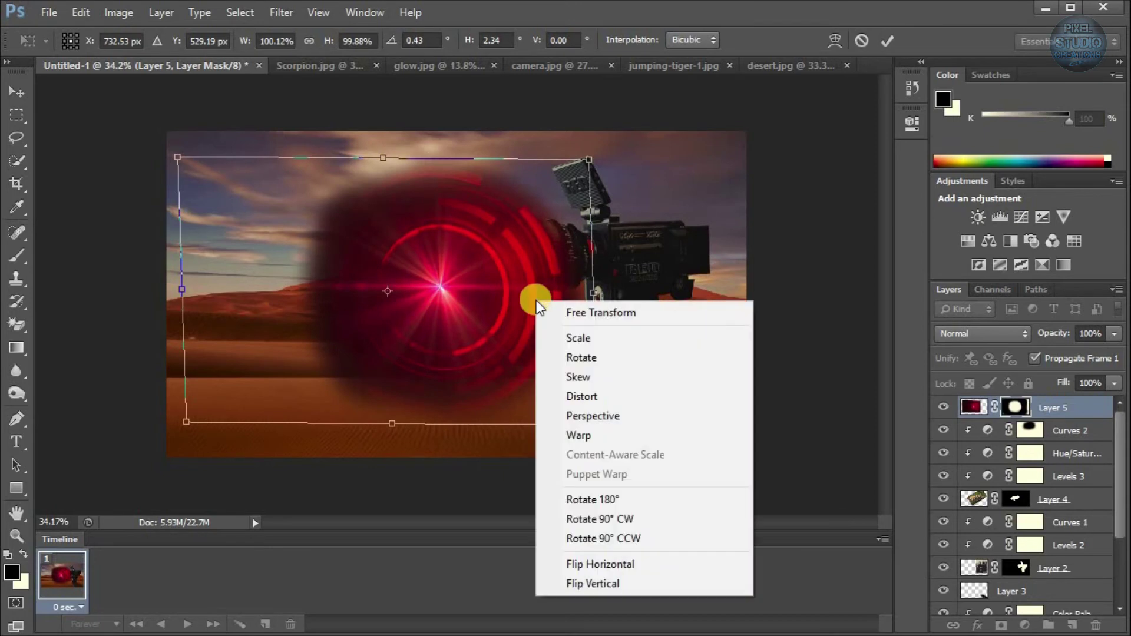
{"action": "left_click", "coordinate": [605, 396]}
{"action": "left_click_drag", "start_coordinate": [593, 296], "coordinate": [404, 300]}
{"action": "left_click_drag", "start_coordinate": [184, 291], "coordinate": [281, 276]}
{"action": "left_click_drag", "start_coordinate": [416, 309], "coordinate": [506, 263]}
{"action": "left_click", "coordinate": [885, 40]}
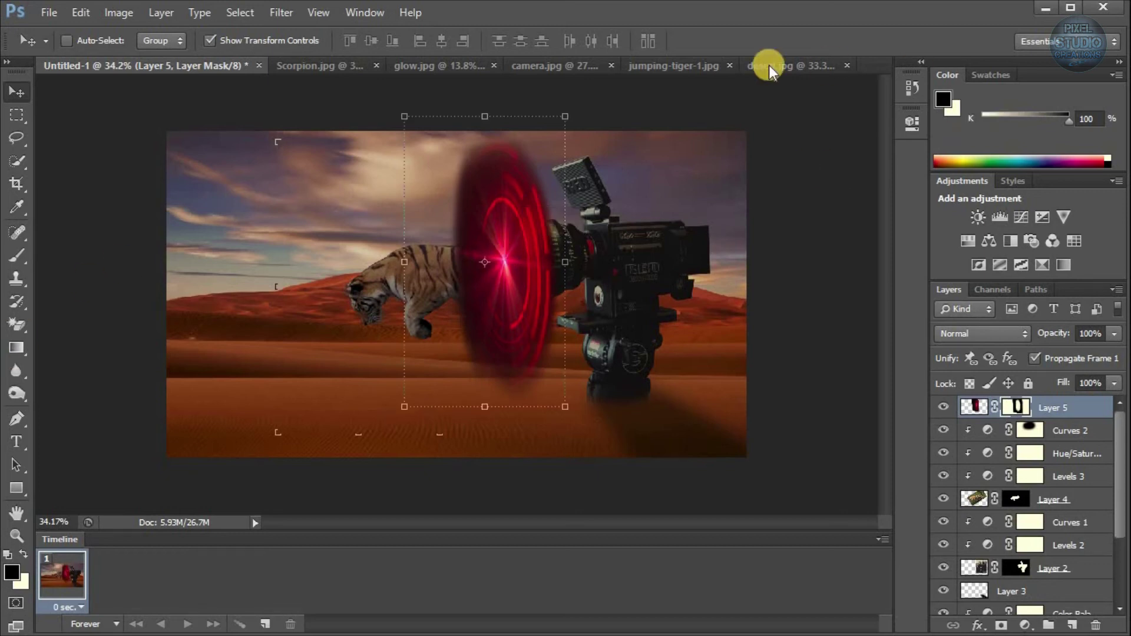
- Lower the glow layer's opacity to 32% and shift it slightly to line up with the lens's front
{"action": "left_click", "coordinate": [971, 412]}
{"action": "left_click_drag", "start_coordinate": [1113, 334], "coordinate": [1055, 358]}
{"action": "scroll", "coordinate": [525, 235], "scroll_direction": "up", "scroll_amount": 3}
{"action": "mouse_move", "coordinate": [526, 234]}
{"action": "left_mouse_down"}
{"action": "mouse_move", "coordinate": [549, 239]}
{"action": "mouse_move", "coordinate": [540, 227]}
{"action": "left_mouse_up"}
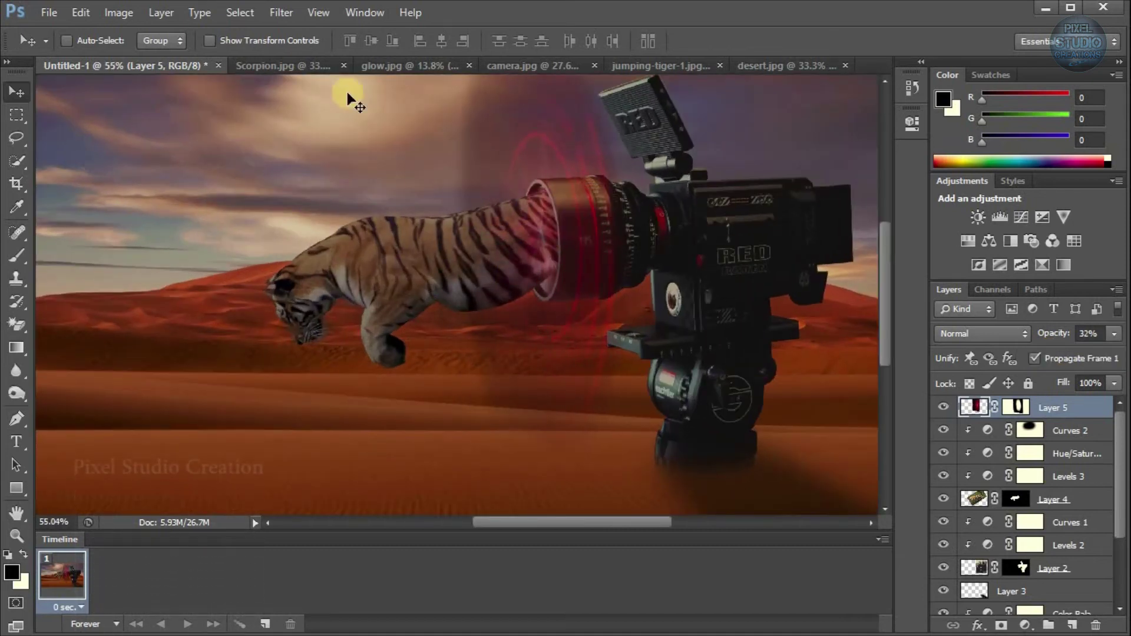
{"action": "scroll", "coordinate": [707, 273], "scroll_direction": "up", "scroll_amount": 2}
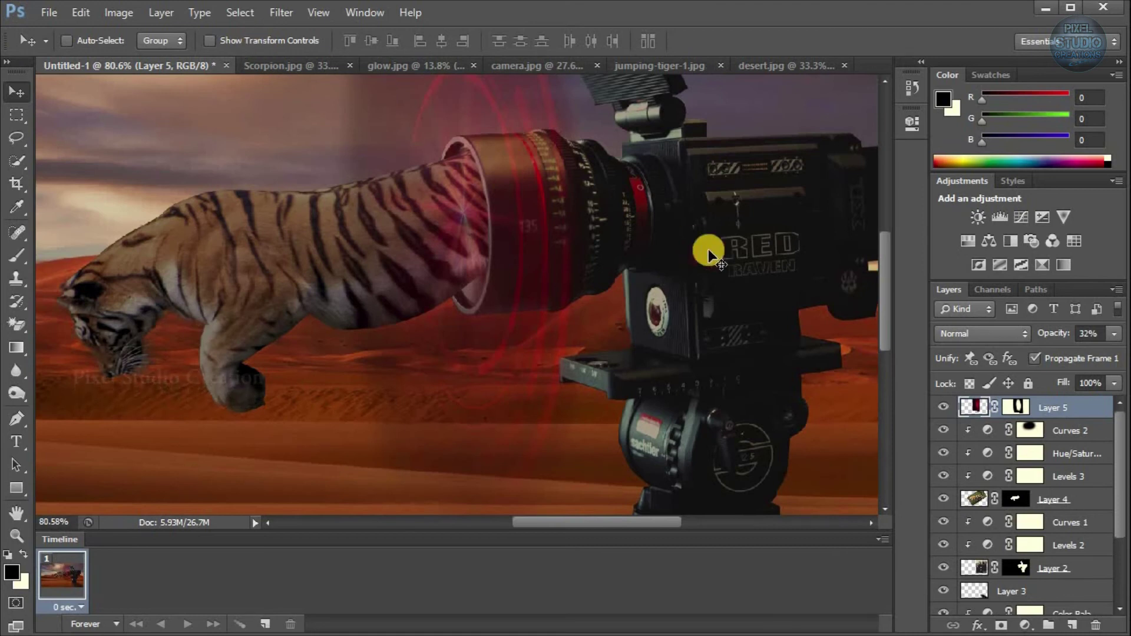
- Set the glow layer's opacity to 50% and mask the glow off the tiger's body with a 100 px brush
{"action": "left_click", "coordinate": [1024, 408]}
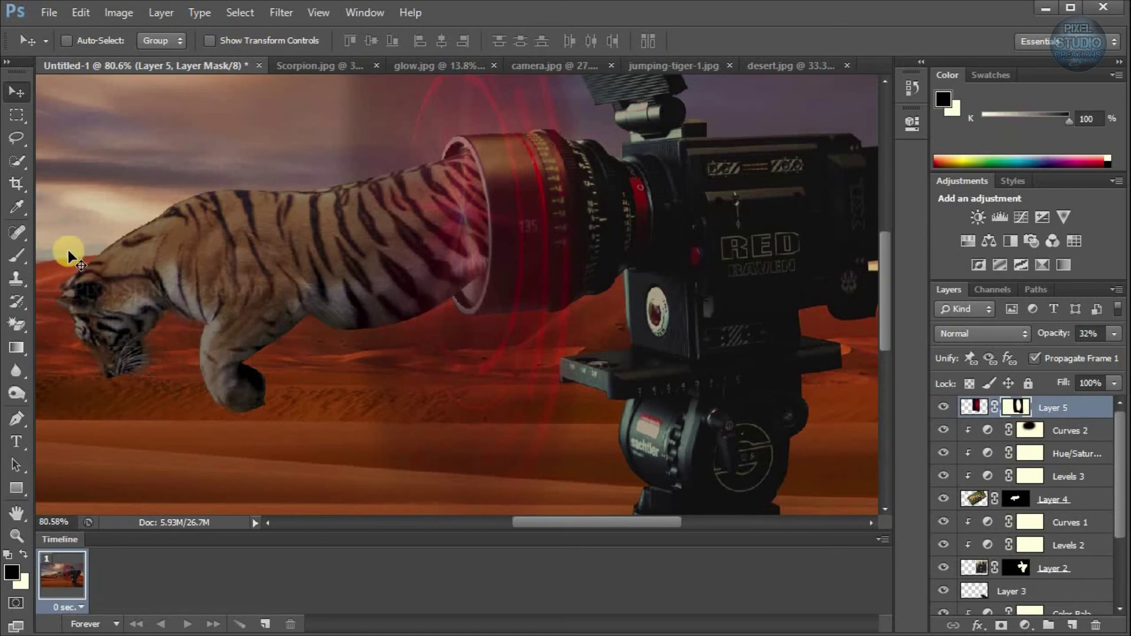
{"action": "key", "text": "b"}
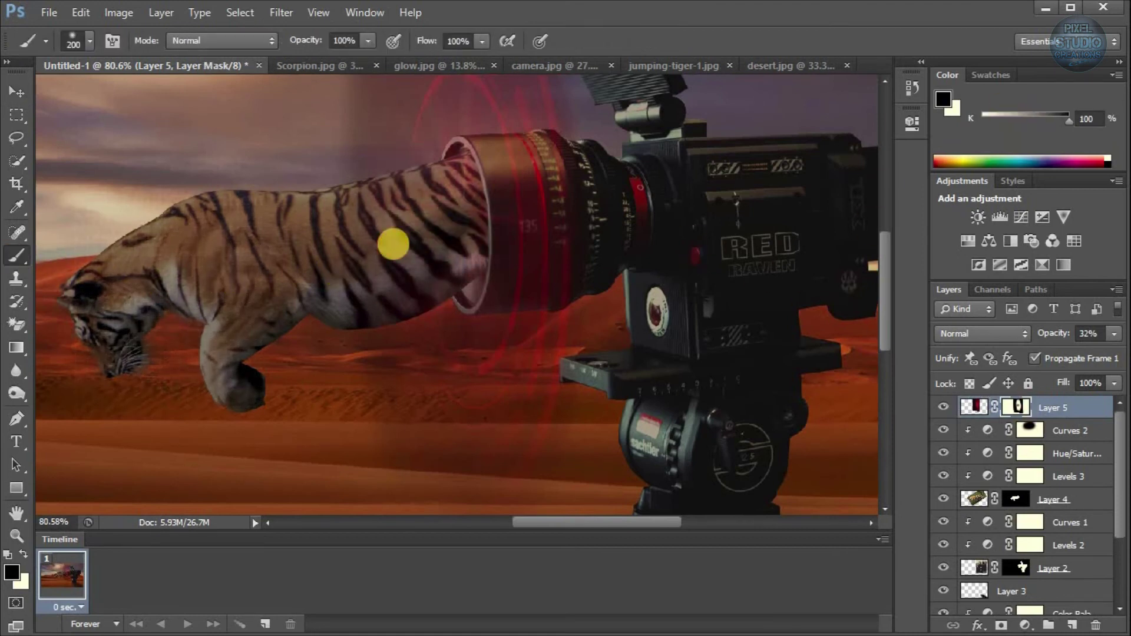
{"action": "left_click", "coordinate": [459, 223]}
{"action": "left_click_drag", "start_coordinate": [1073, 360], "coordinate": [1074, 356]}
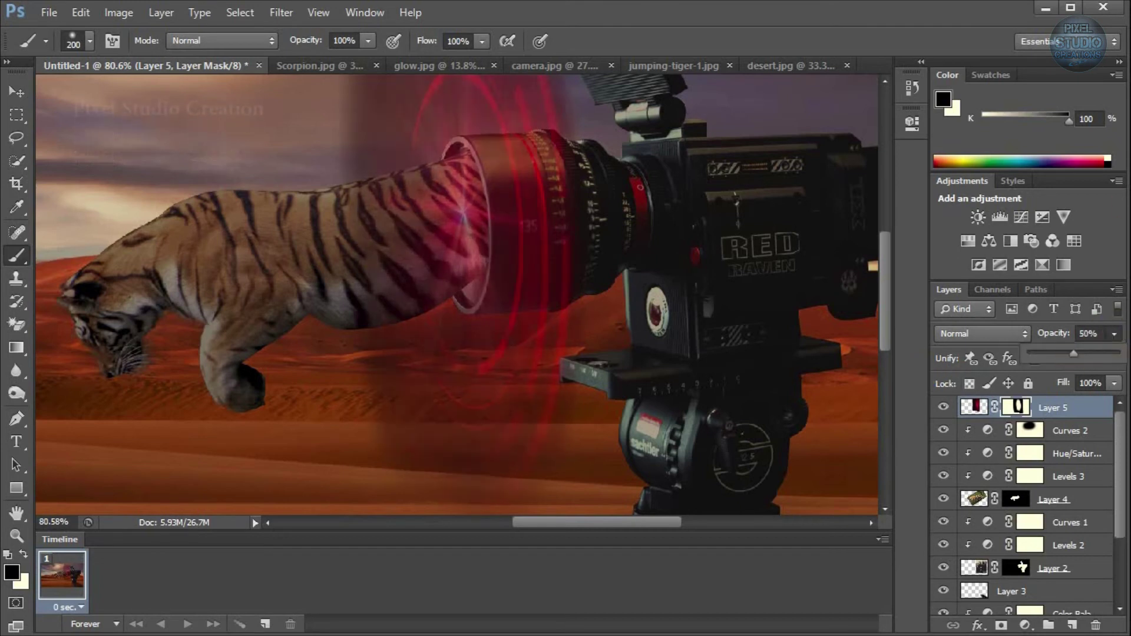
{"action": "key", "text": "bracketleft"}
{"action": "mouse_move", "coordinate": [424, 216]}
{"action": "left_mouse_down"}
{"action": "mouse_move", "coordinate": [389, 209]}
{"action": "mouse_move", "coordinate": [451, 178]}
{"action": "mouse_move", "coordinate": [455, 257]}
{"action": "mouse_move", "coordinate": [403, 237]}
{"action": "left_mouse_up"}
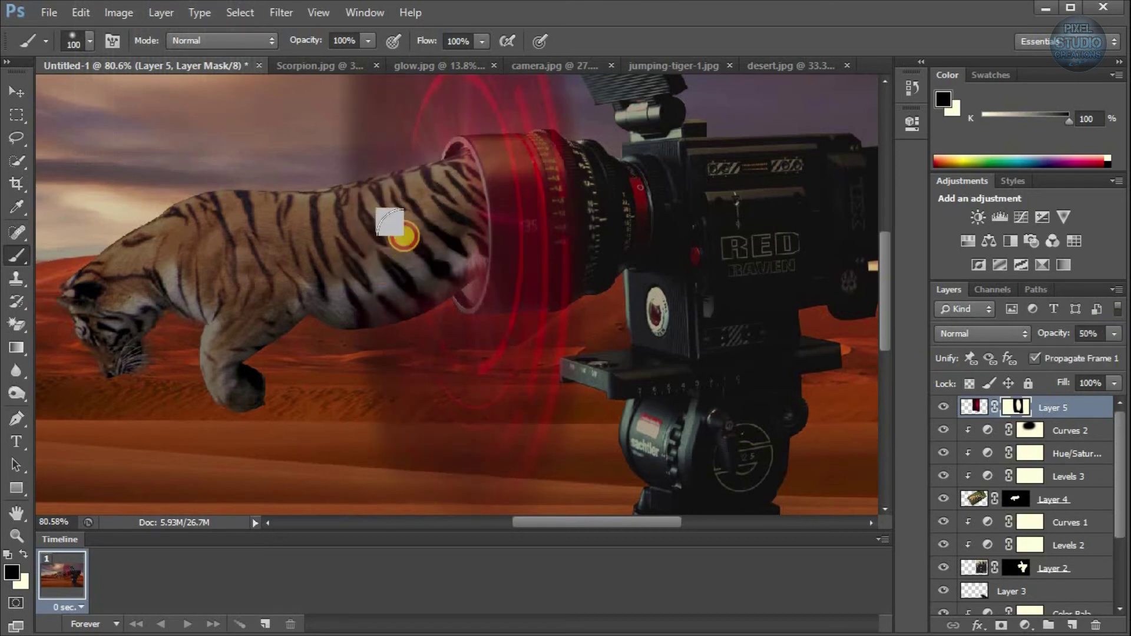
{"action": "mouse_move", "coordinate": [463, 242]}
{"action": "left_mouse_down"}
{"action": "mouse_move", "coordinate": [452, 170]}
{"action": "mouse_move", "coordinate": [446, 195]}
{"action": "mouse_move", "coordinate": [61, 353]}
{"action": "left_mouse_up"}
- Restore the glow layer's opacity to 100%
{"action": "left_click", "coordinate": [1114, 334]}
{"action": "left_click_drag", "start_coordinate": [1075, 353], "coordinate": [1119, 360]}
{"action": "scroll", "coordinate": [576, 237], "scroll_direction": "down", "scroll_amount": 2}
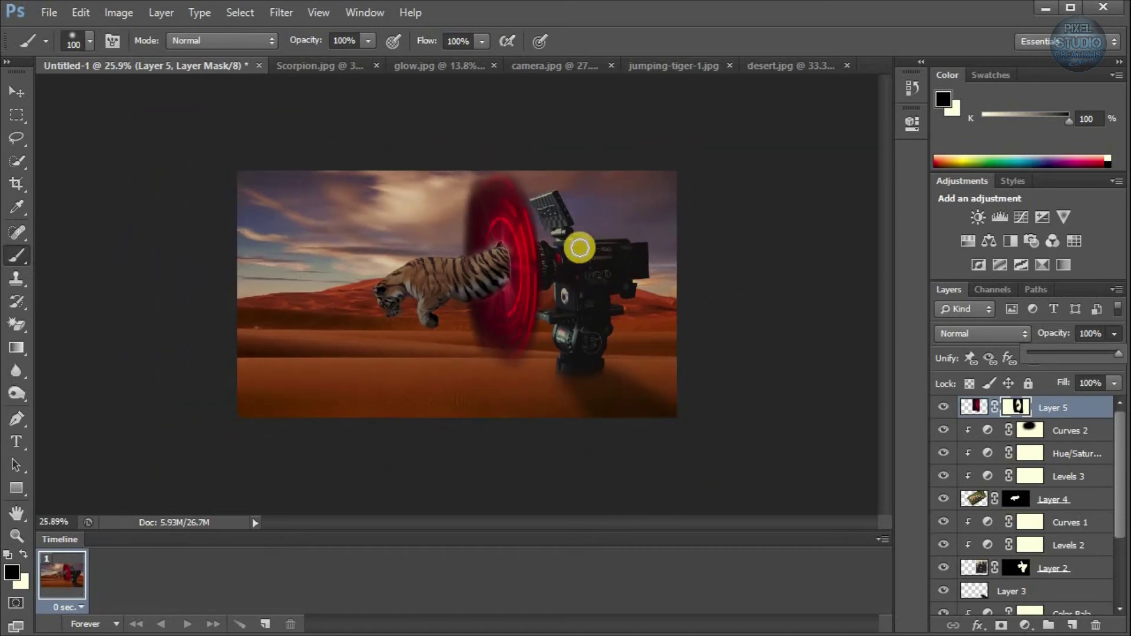
- Paint white on the glow's mask around the tiger's hindquarters to cover the exposed lens rim
{"action": "scroll", "coordinate": [533, 235], "scroll_direction": "up", "scroll_amount": 5}
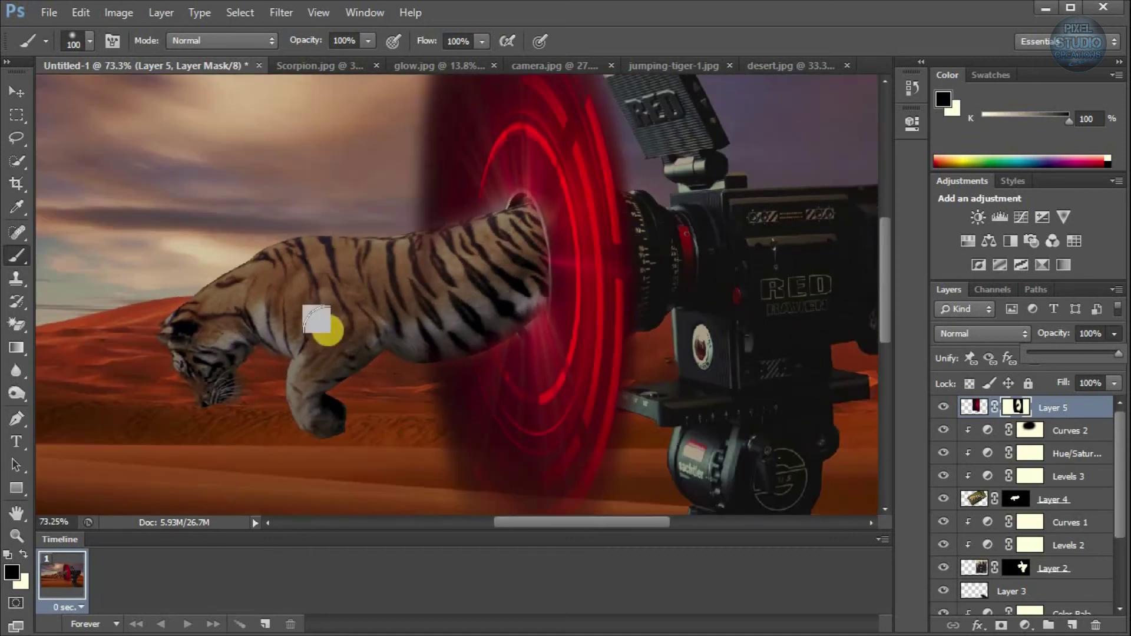
{"action": "left_click", "coordinate": [24, 555]}
{"action": "scroll", "coordinate": [503, 192], "scroll_direction": "up", "scroll_amount": 2}
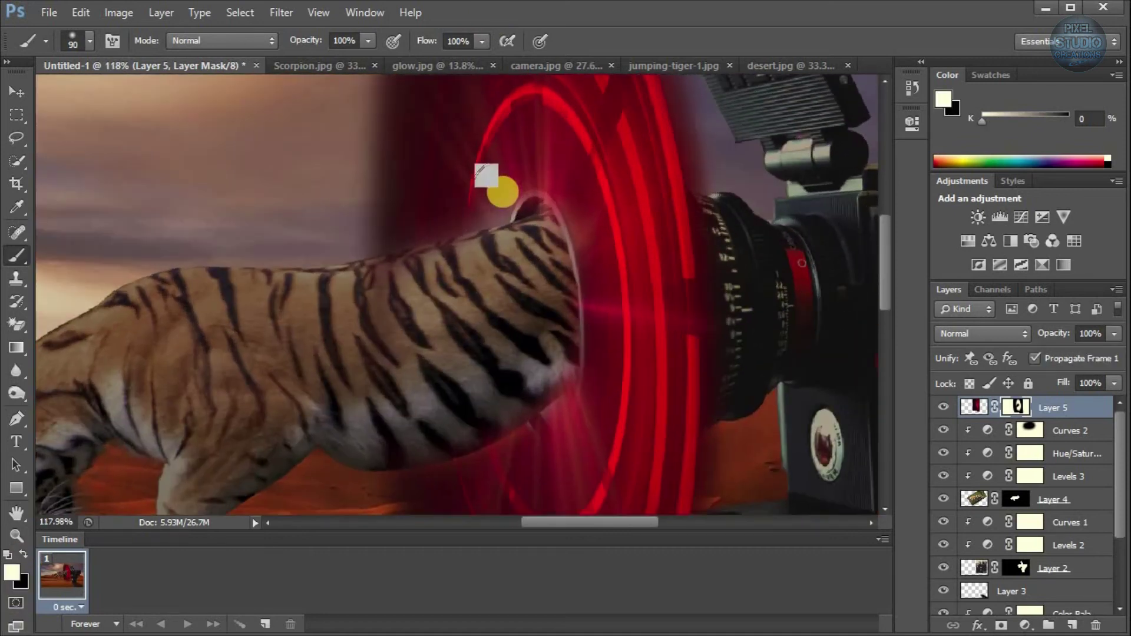
{"action": "mouse_move", "coordinate": [489, 199]}
{"action": "left_mouse_down"}
{"action": "mouse_move", "coordinate": [556, 192]}
{"action": "mouse_move", "coordinate": [604, 283]}
{"action": "mouse_move", "coordinate": [566, 430]}
{"action": "mouse_move", "coordinate": [588, 259]}
{"action": "left_mouse_up"}
{"action": "key", "text": "ctrl+0"}
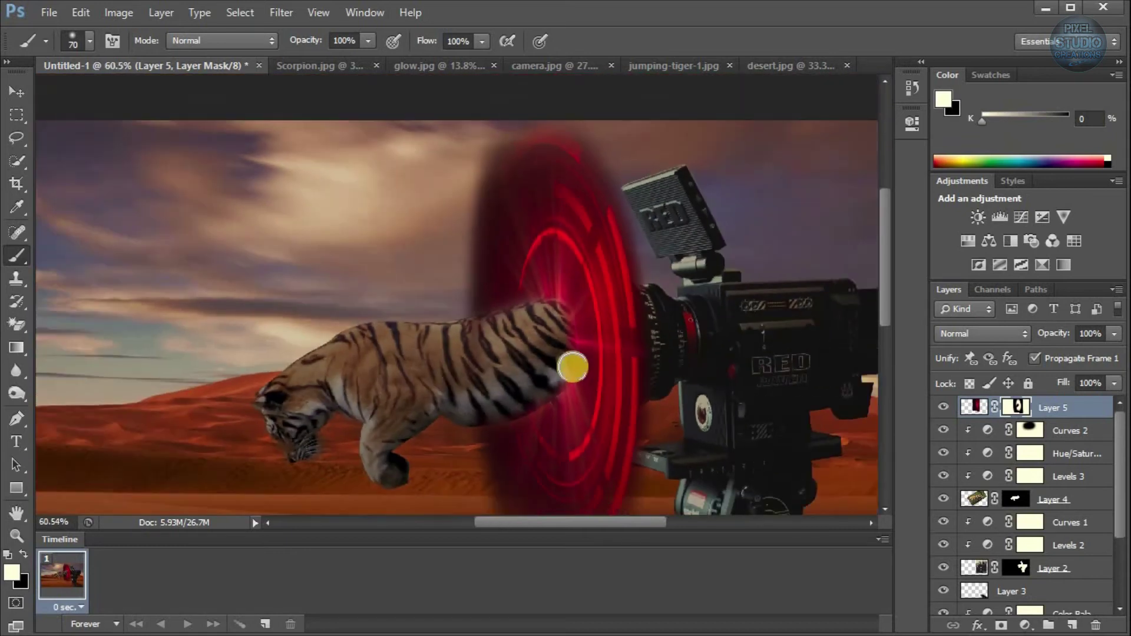
- Fade the glow layer's camera-side edge and lower part by painting black on its mask with a 700 px brush
{"action": "scroll", "coordinate": [412, 101], "scroll_direction": "down", "scroll_amount": 2}
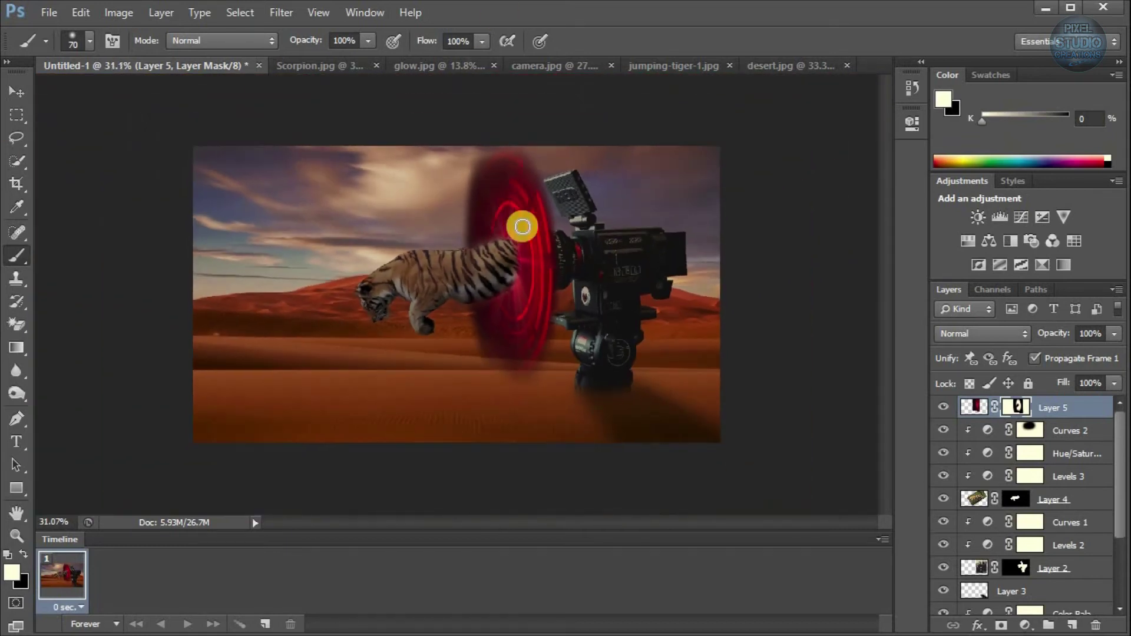
{"action": "left_click", "coordinate": [24, 554]}
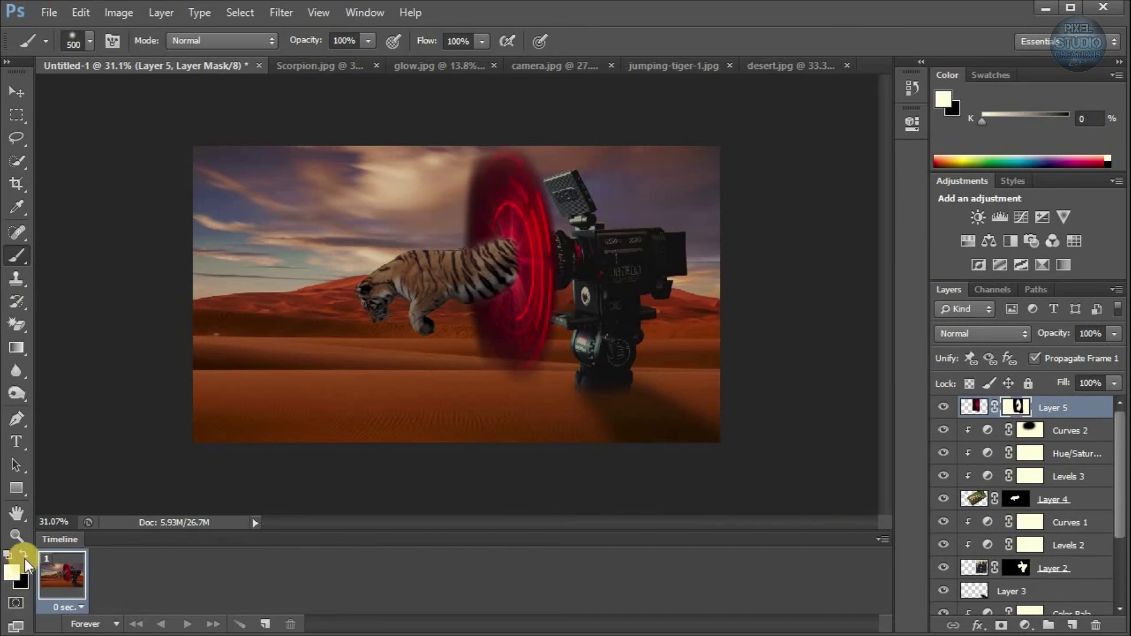
{"action": "key", "text": "bracketright"}
{"action": "key", "text": "bracketright"}
{"action": "key", "text": "bracketright"}
{"action": "key", "text": "bracketright"}
{"action": "key", "text": "bracketright"}
{"action": "key", "text": "bracketright"}
{"action": "key", "text": "bracketright"}
{"action": "key", "text": "bracketright"}
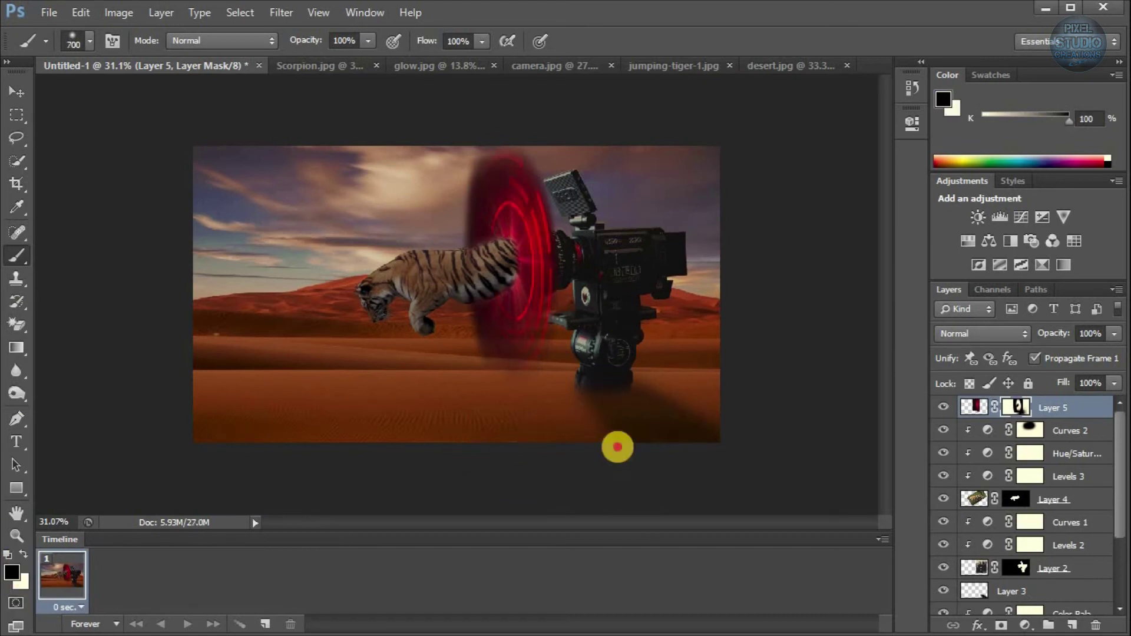
{"action": "scroll", "coordinate": [476, 153], "scroll_direction": "down", "scroll_amount": 1}
{"action": "left_click_drag", "start_coordinate": [453, 123], "coordinate": [501, 182]}
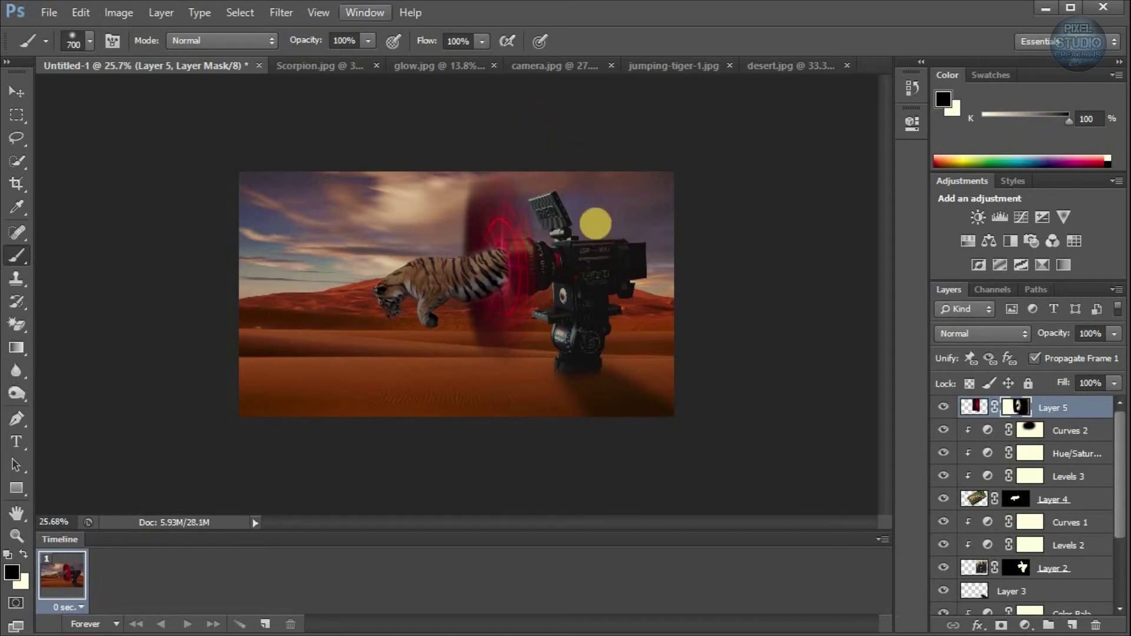
- Set the glow layer's blend mode to Color Dodge and keep one duplicate of it
{"action": "left_click", "coordinate": [974, 406]}
{"action": "left_click", "coordinate": [981, 333]}
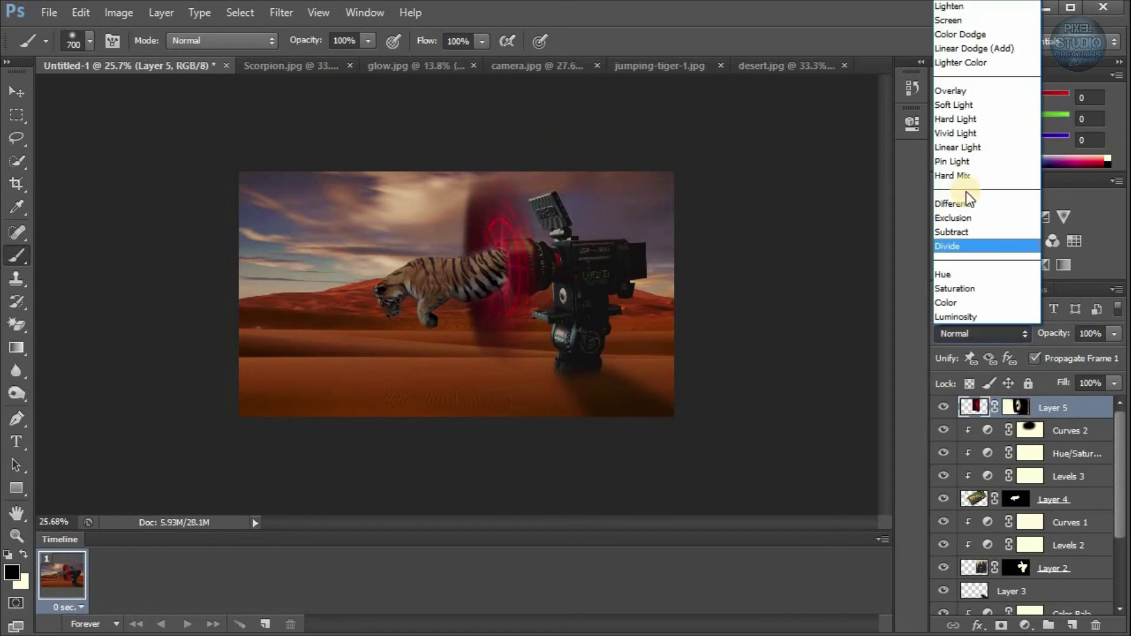
{"action": "left_click", "coordinate": [963, 31]}
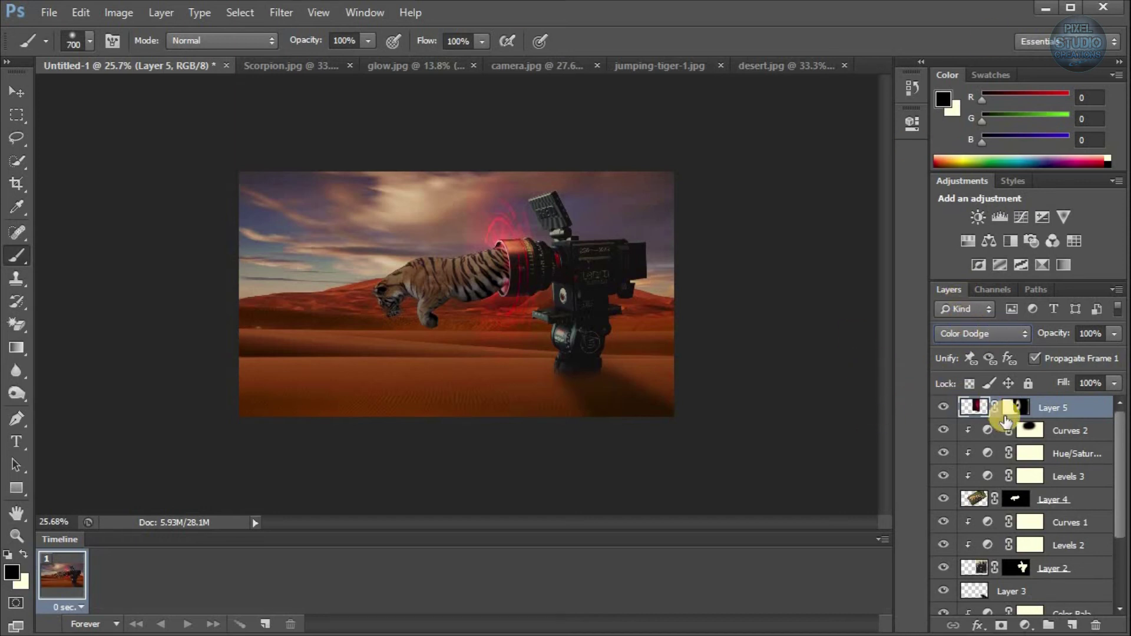
{"action": "key", "text": "ctrl+j"}
{"action": "key", "text": "ctrl+j"}
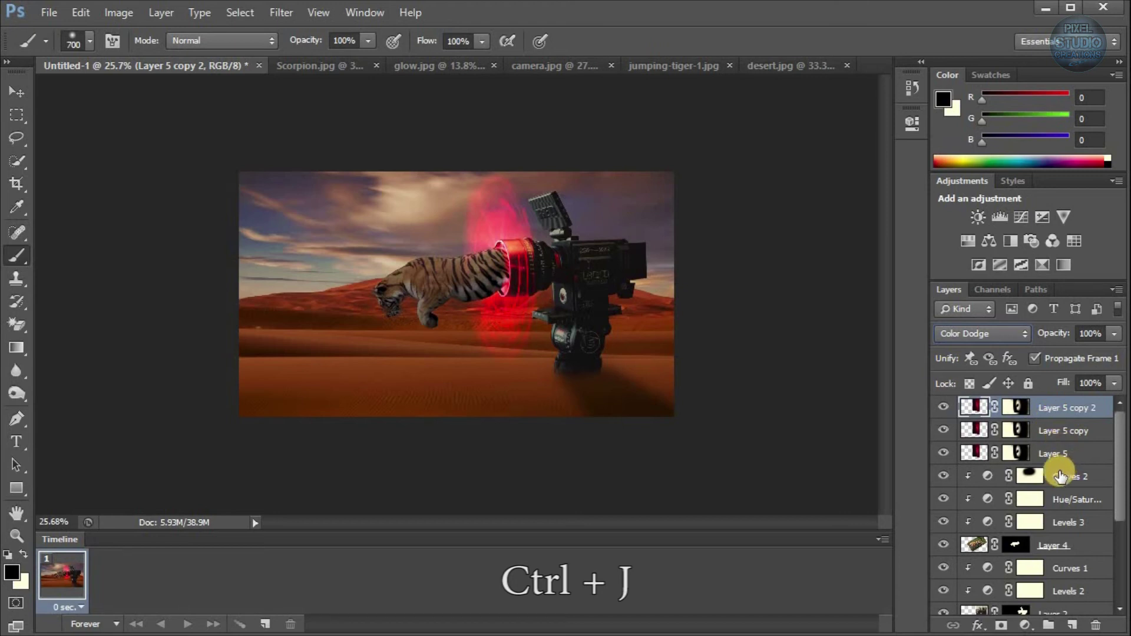
{"action": "key", "text": "ctrl+z"}
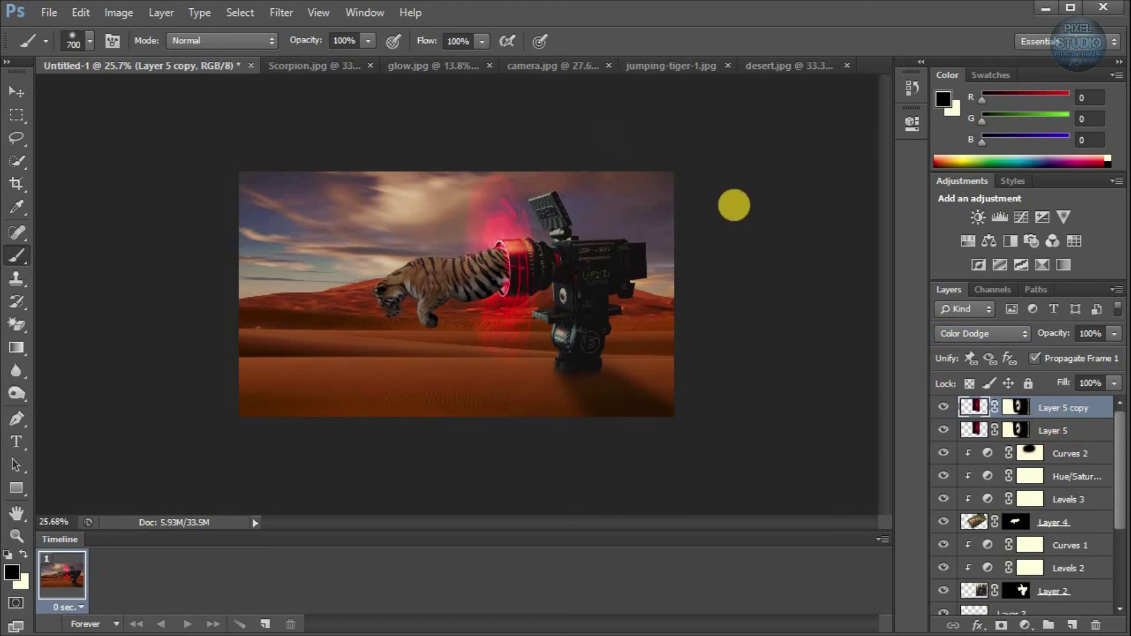
- Switch to Scorpion.jpg and start a Pen path from the rearmost foot up the outer leg edges to the tail base
{"action": "left_click", "coordinate": [22, 99]}
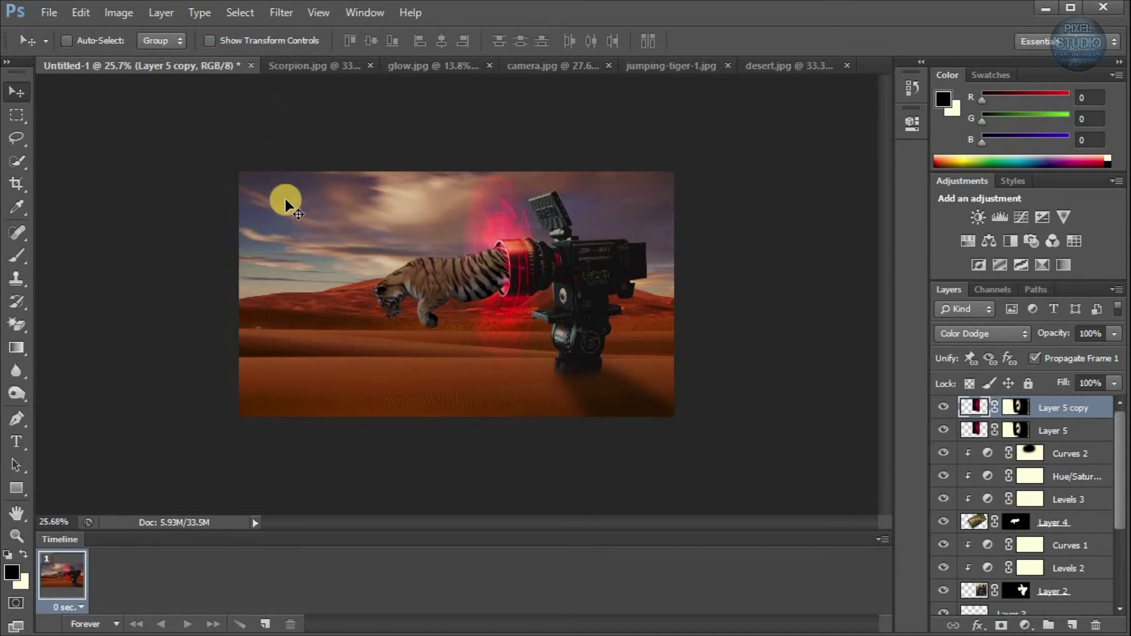
{"action": "left_click", "coordinate": [327, 73]}
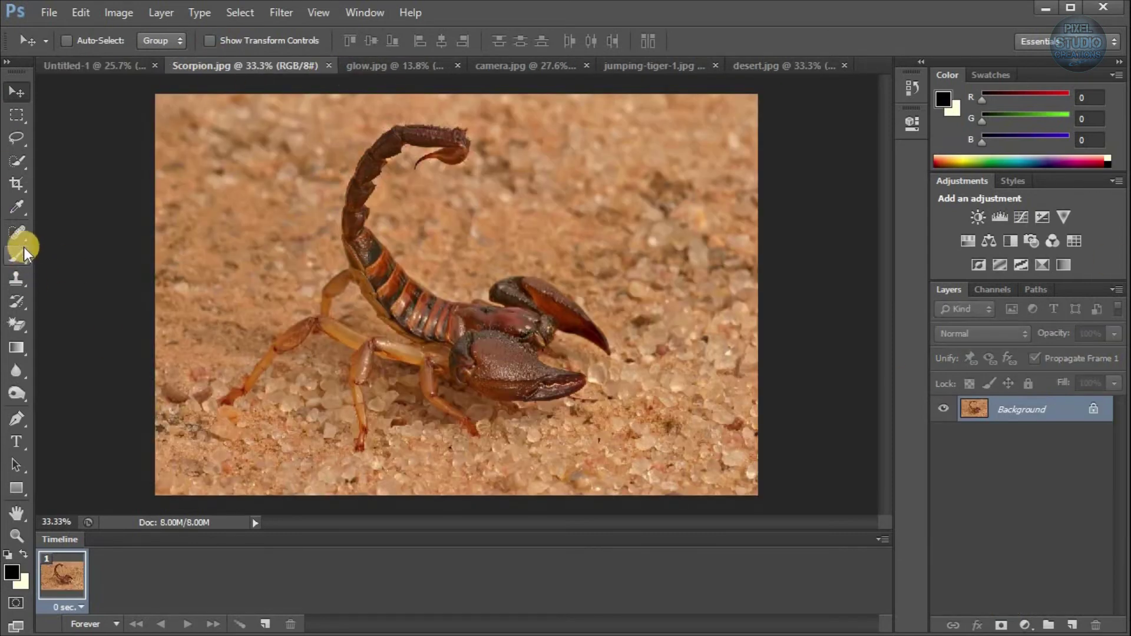
{"action": "left_click", "coordinate": [15, 422]}
{"action": "scroll", "coordinate": [248, 384], "scroll_direction": "up", "scroll_amount": 5}
{"action": "left_click", "coordinate": [177, 426]}
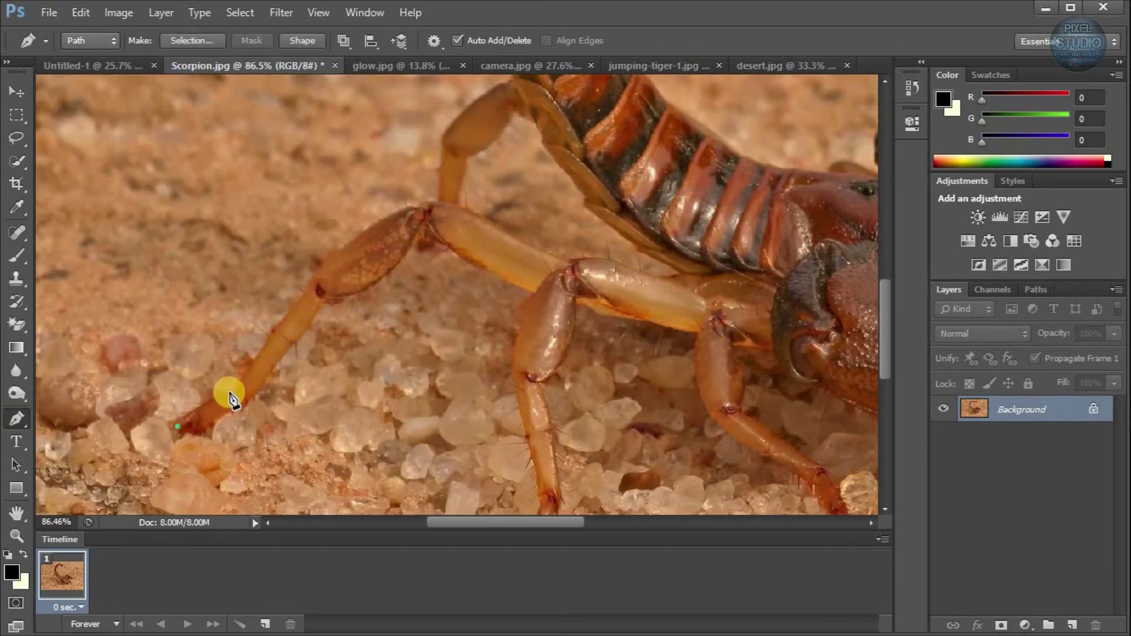
{"action": "left_click", "coordinate": [269, 330]}
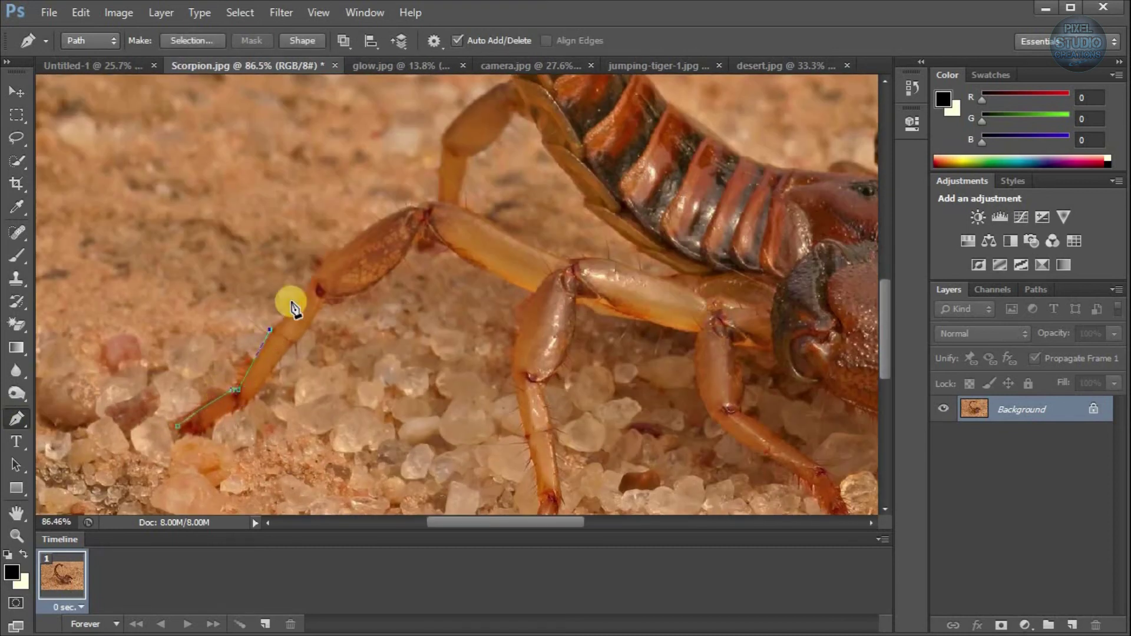
{"action": "left_click", "coordinate": [411, 205], "text": "alt"}
{"action": "left_click", "coordinate": [437, 201]}
{"action": "left_click", "coordinate": [442, 136]}
{"action": "left_click_drag", "start_coordinate": [477, 102], "coordinate": [470, 216]}
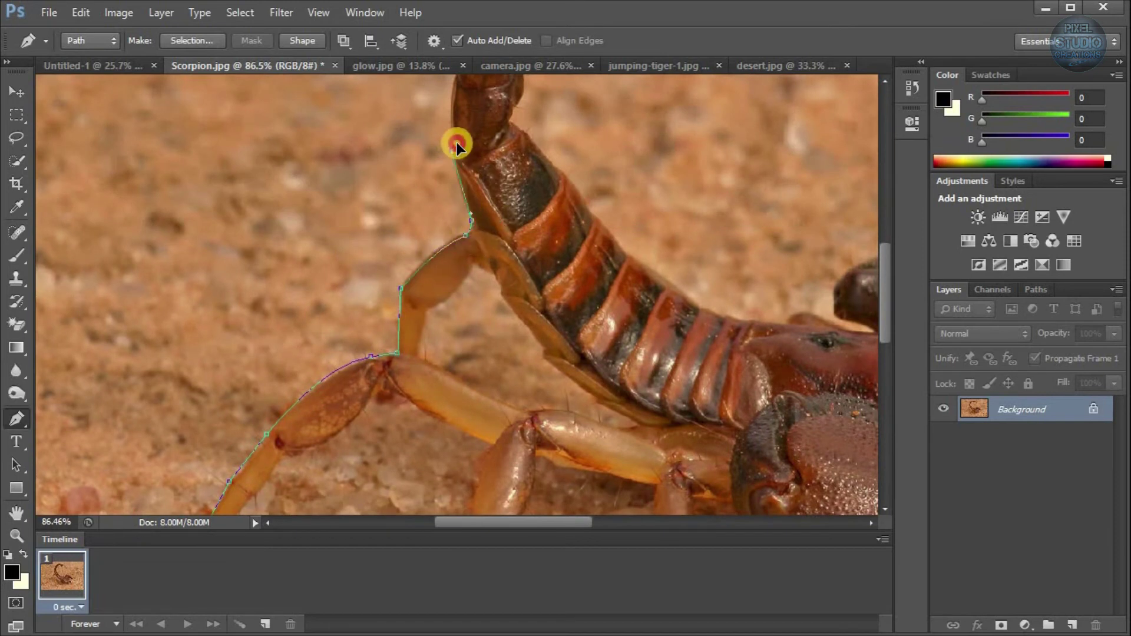
- Continue the Pen path up the tail's outer edge and over its curved top
{"action": "left_click_drag", "start_coordinate": [454, 176], "coordinate": [428, 345]}
{"action": "left_click_drag", "start_coordinate": [433, 238], "coordinate": [447, 200]}
{"action": "left_click", "coordinate": [434, 239], "text": "alt"}
{"action": "left_click", "coordinate": [452, 167]}
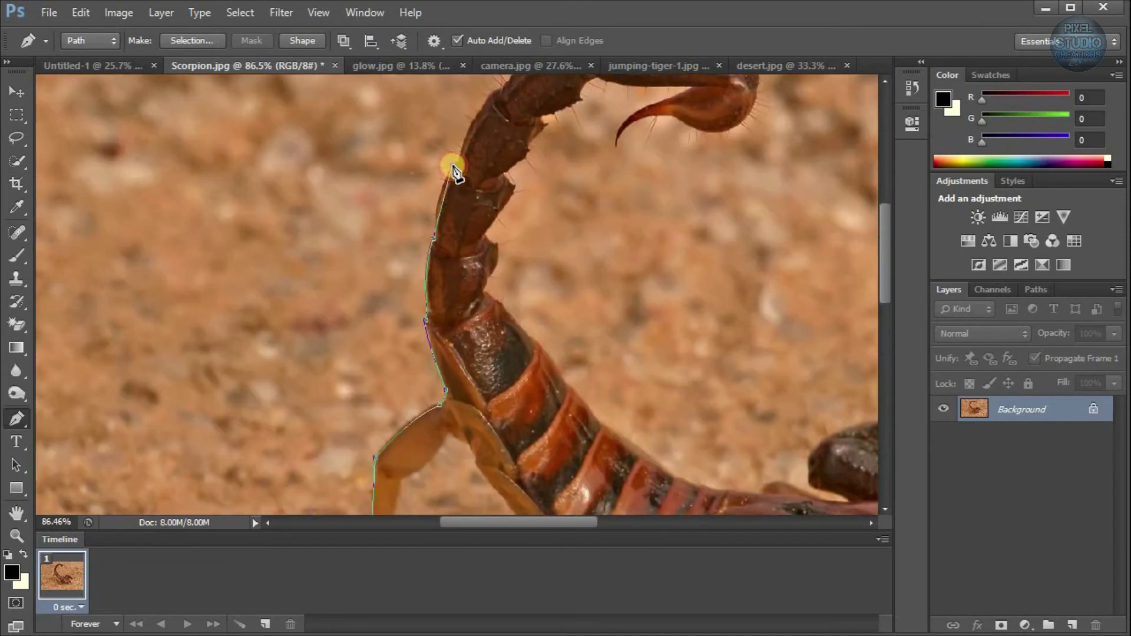
{"action": "left_click_drag", "start_coordinate": [541, 293], "coordinate": [399, 420]}
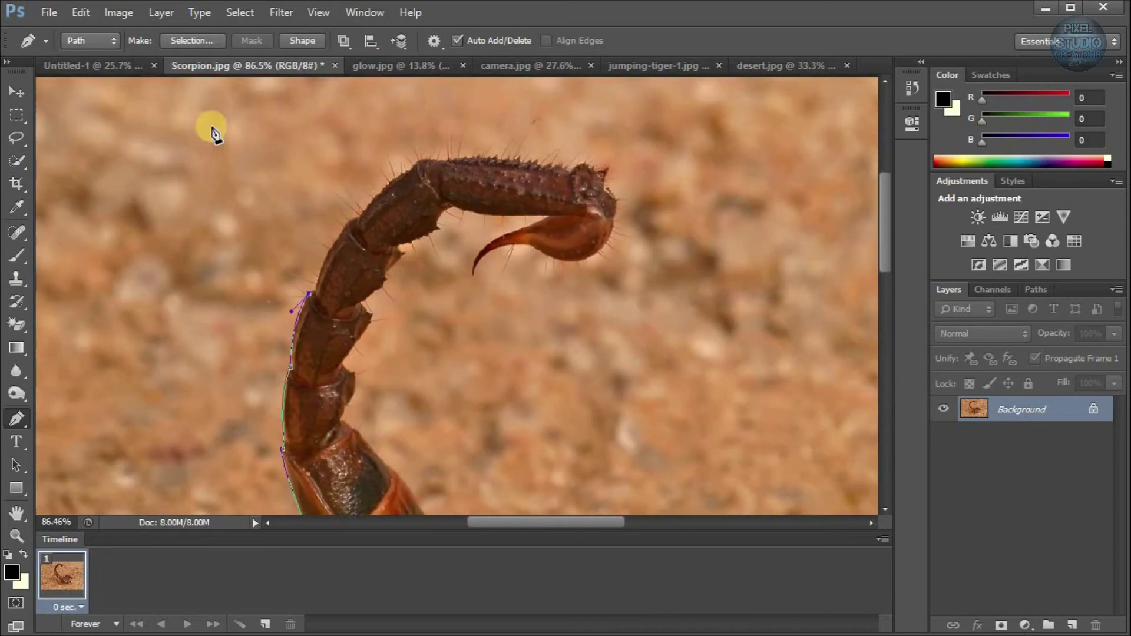
{"action": "left_click", "coordinate": [310, 294], "text": "alt"}
{"action": "left_click", "coordinate": [357, 216]}
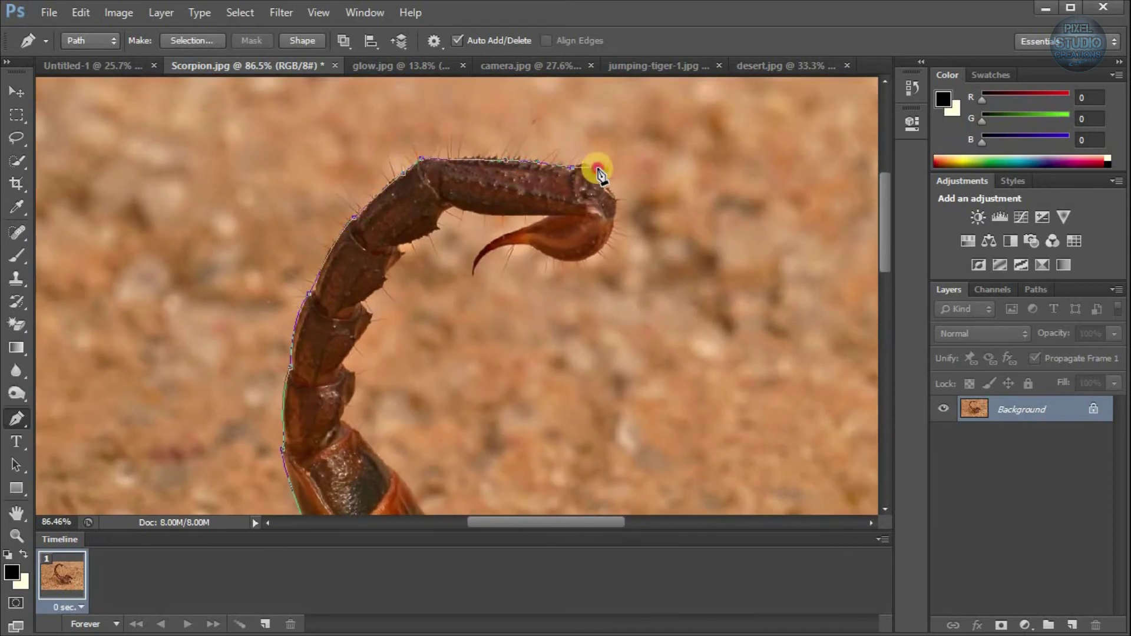
- Trace the path around the stinger and back along the underside of the tail's top segment
{"action": "scroll", "coordinate": [570, 272], "scroll_direction": "up", "scroll_amount": 2}
{"action": "left_click", "coordinate": [528, 252]}
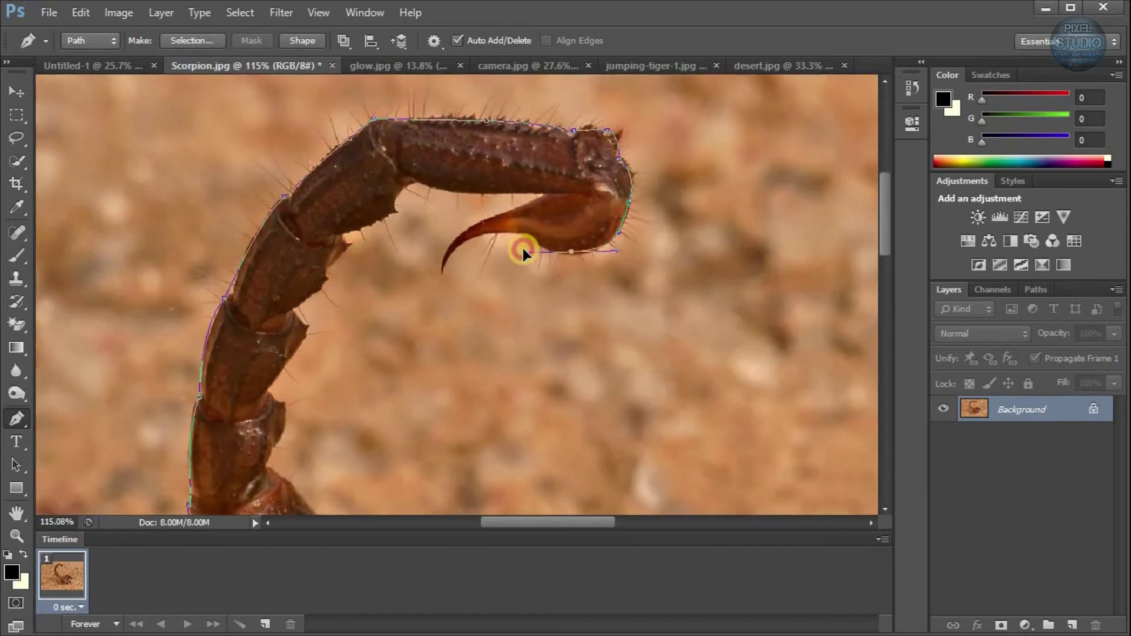
{"action": "left_click", "coordinate": [520, 235]}
{"action": "left_click", "coordinate": [488, 233]}
{"action": "left_click", "coordinate": [443, 276], "text": "alt"}
{"action": "left_click_drag", "start_coordinate": [485, 221], "coordinate": [423, 190]}
{"action": "left_click", "coordinate": [485, 221], "text": "alt"}
{"action": "left_click", "coordinate": [399, 215]}
- Trace the path down the jagged inner edge of the tail segments to the start of the back
{"action": "scroll", "coordinate": [346, 233], "scroll_direction": "up", "scroll_amount": 1}
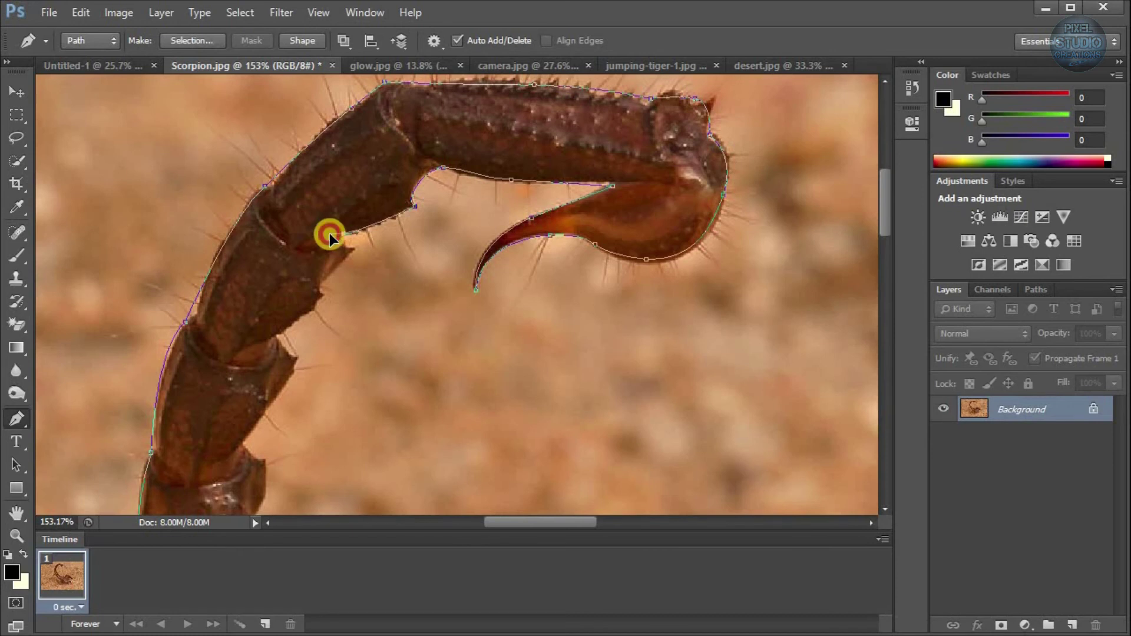
{"action": "left_click", "coordinate": [319, 289]}
{"action": "left_click_drag", "start_coordinate": [295, 315], "coordinate": [222, 273]}
{"action": "scroll", "coordinate": [171, 214], "scroll_direction": "down", "scroll_amount": 3}
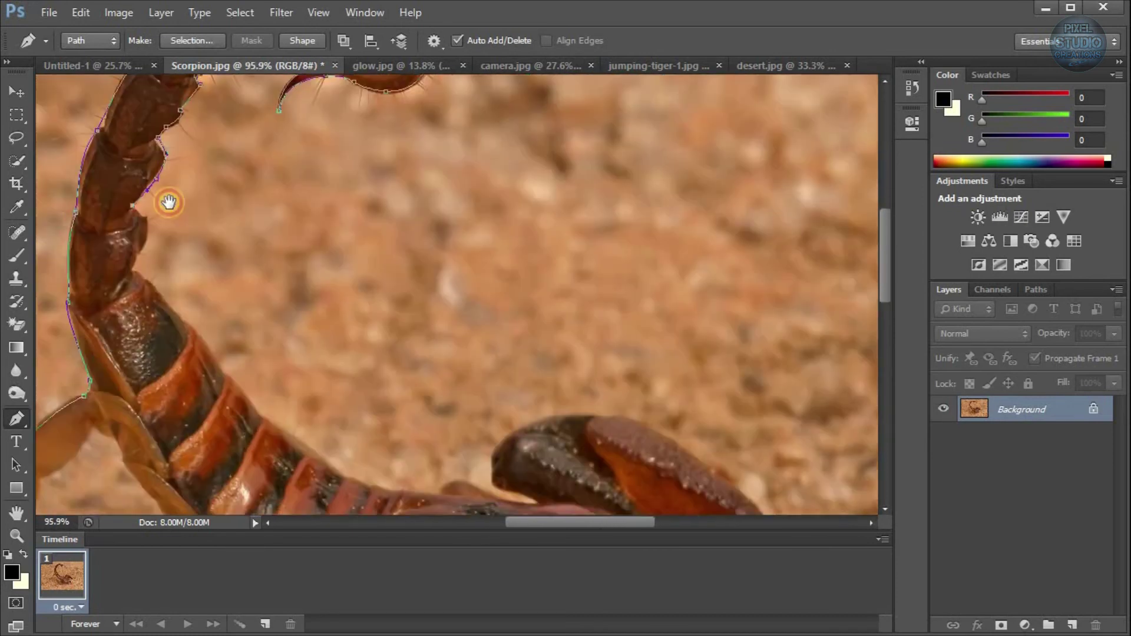
{"action": "scroll", "coordinate": [140, 170], "scroll_direction": "up", "scroll_amount": 2}
{"action": "left_click_drag", "start_coordinate": [153, 268], "coordinate": [152, 298]}
{"action": "mouse_move", "coordinate": [170, 317]}
{"action": "left_mouse_down"}
{"action": "mouse_move", "coordinate": [182, 329]}
{"action": "mouse_move", "coordinate": [147, 241]}
{"action": "mouse_move", "coordinate": [160, 331]}
{"action": "left_mouse_up"}
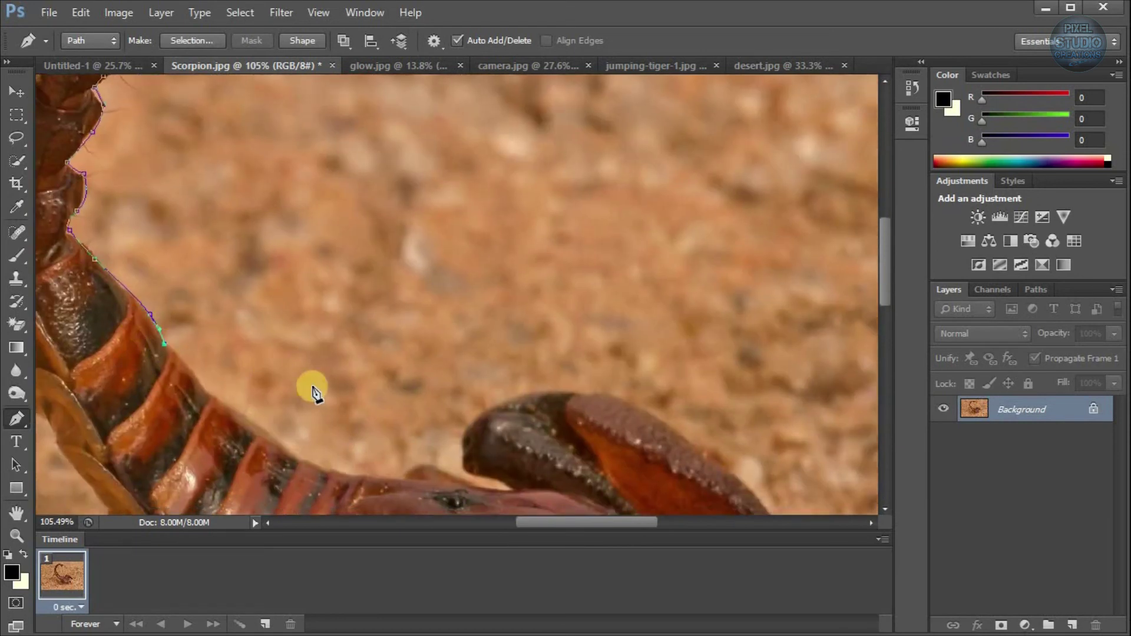
- Continue the path along the scorpion's striped back to the base of the far pincer
{"action": "left_click_drag", "start_coordinate": [310, 387], "coordinate": [251, 145]}
{"action": "left_click", "coordinate": [211, 196]}
{"action": "left_click_drag", "start_coordinate": [247, 222], "coordinate": [267, 224]}
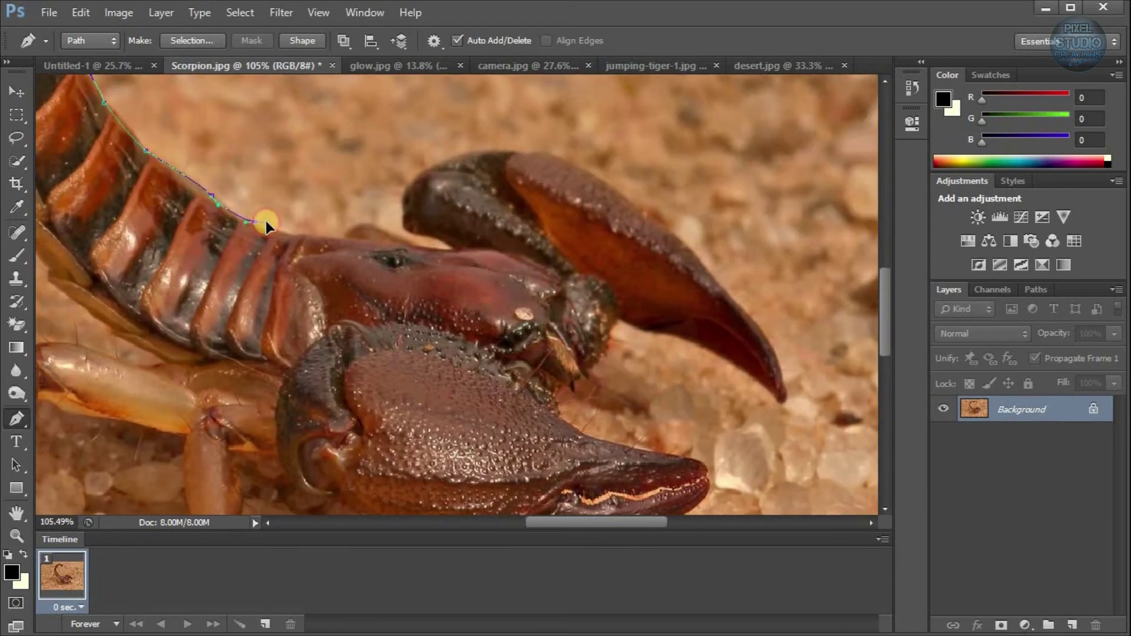
{"action": "left_click_drag", "start_coordinate": [364, 227], "coordinate": [386, 231]}
{"action": "left_click_drag", "start_coordinate": [449, 246], "coordinate": [404, 224]}
- Trace the path around the far pincer, over its upper edge to the tip and back underneath
{"action": "left_click_drag", "start_coordinate": [413, 187], "coordinate": [425, 169]}
{"action": "left_click_drag", "start_coordinate": [730, 253], "coordinate": [666, 232]}
{"action": "left_click_drag", "start_coordinate": [492, 140], "coordinate": [495, 142]}
{"action": "left_click_drag", "start_coordinate": [587, 194], "coordinate": [619, 223]}
{"action": "left_click", "coordinate": [704, 316]}
{"action": "left_click", "coordinate": [722, 380]}
{"action": "left_click_drag", "start_coordinate": [667, 339], "coordinate": [630, 327]}
{"action": "left_click_drag", "start_coordinate": [564, 306], "coordinate": [551, 302]}
- Trace the path past the mouthparts and along the upper edge of the near pincer
{"action": "left_click_drag", "start_coordinate": [536, 340], "coordinate": [529, 348]}
{"action": "left_click", "coordinate": [504, 369]}
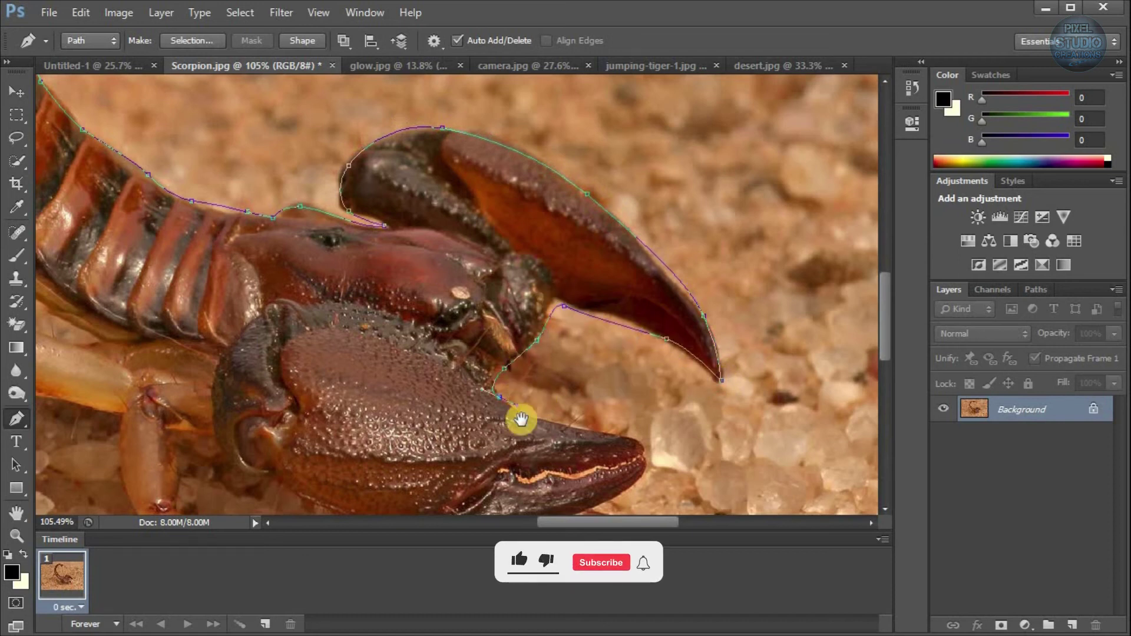
{"action": "left_click_drag", "start_coordinate": [522, 419], "coordinate": [507, 275]}
{"action": "left_click_drag", "start_coordinate": [596, 291], "coordinate": [683, 306]}
{"action": "left_click", "coordinate": [597, 291], "text": "alt"}
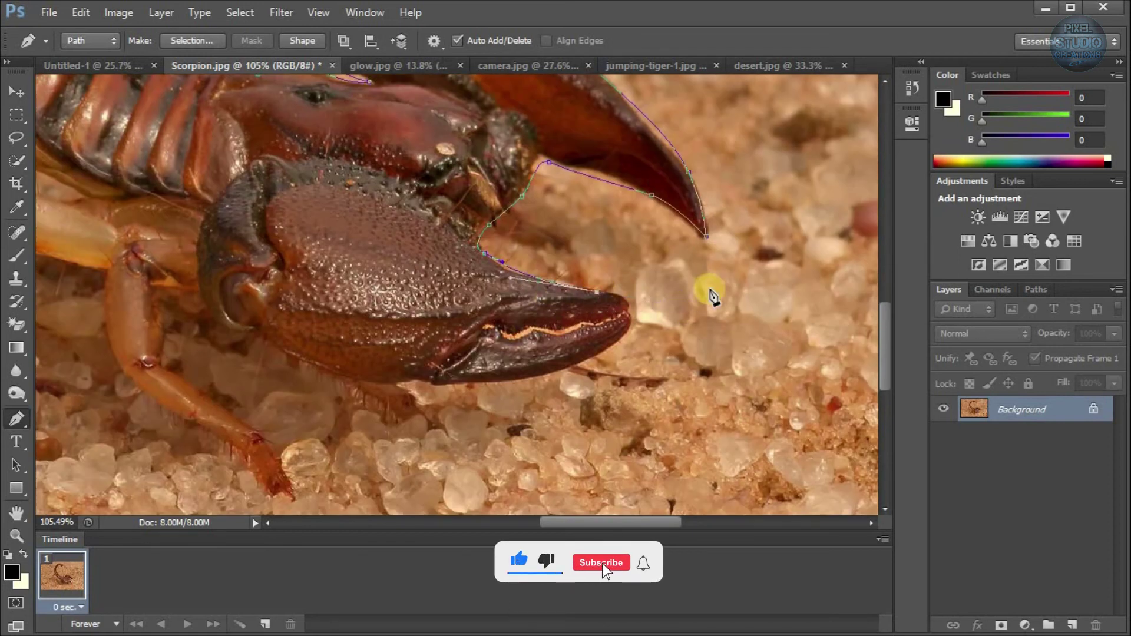
- Outline the near pincer's tip and carry the path back along its lower edge
{"action": "scroll", "coordinate": [710, 289], "scroll_direction": "up", "scroll_amount": 4}
{"action": "left_click_drag", "start_coordinate": [595, 313], "coordinate": [560, 378]}
{"action": "left_click", "coordinate": [588, 328]}
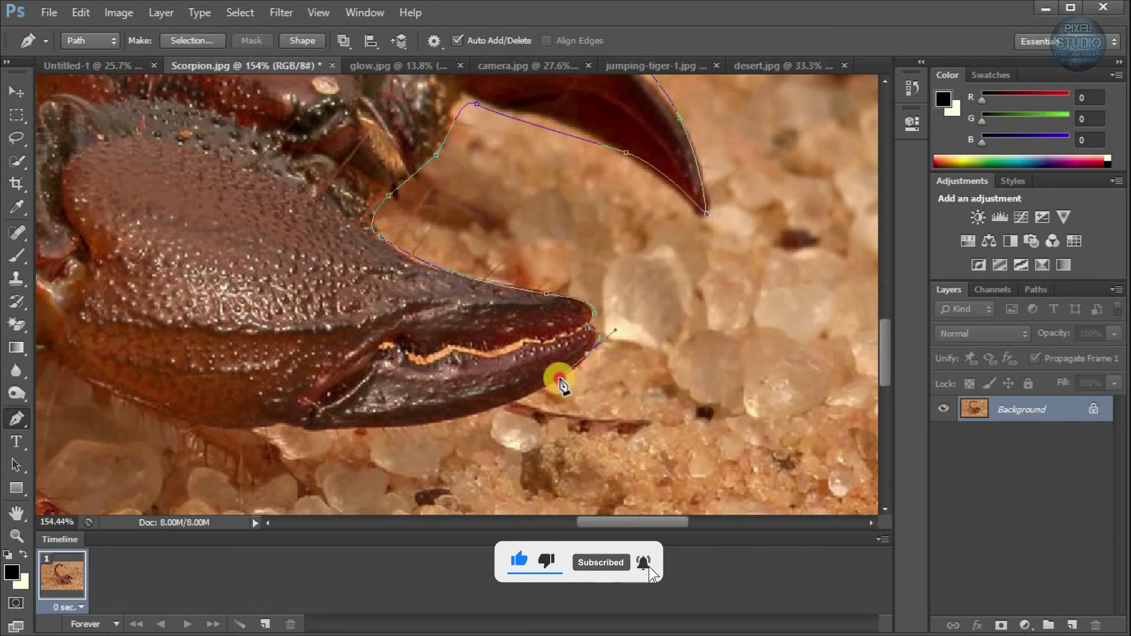
{"action": "left_click", "coordinate": [560, 382]}
{"action": "left_click_drag", "start_coordinate": [333, 435], "coordinate": [232, 416]}
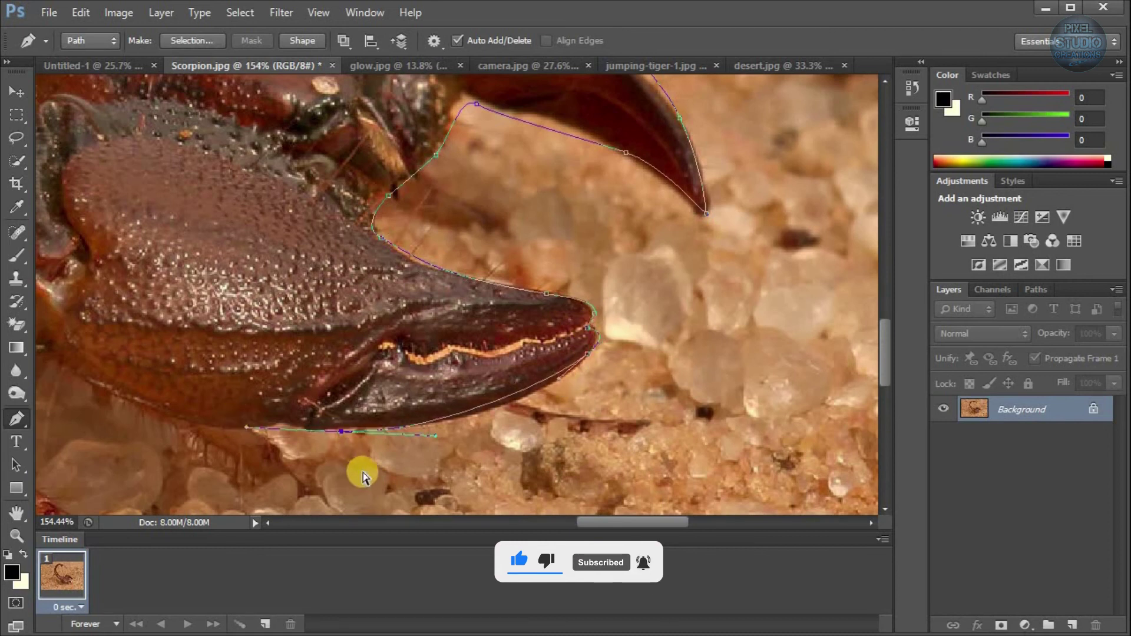
{"action": "left_click", "coordinate": [356, 429], "text": "alt"}
- Continue the path beneath the base of the near pincer to the front leg
{"action": "left_click_drag", "start_coordinate": [217, 425], "coordinate": [442, 478]}
{"action": "left_click", "coordinate": [309, 418]}
{"action": "left_click", "coordinate": [292, 411]}
{"action": "left_click_drag", "start_coordinate": [283, 439], "coordinate": [257, 436]}
{"action": "left_click", "coordinate": [204, 405]}
{"action": "left_click", "coordinate": [178, 399]}
- Trace the path down the front leg, around its foot and back up the other side
{"action": "left_click_drag", "start_coordinate": [171, 454], "coordinate": [189, 302]}
{"action": "left_click", "coordinate": [188, 302]}
{"action": "left_click_drag", "start_coordinate": [292, 381], "coordinate": [325, 400]}
{"action": "left_click", "coordinate": [362, 452]}
{"action": "left_click", "coordinate": [381, 497]}
{"action": "left_click", "coordinate": [344, 491]}
{"action": "left_click_drag", "start_coordinate": [189, 366], "coordinate": [163, 343]}
{"action": "left_click_drag", "start_coordinate": [163, 344], "coordinate": [406, 428]}
- Trace the path along the underside of the middle leg's upper segment to its joint
{"action": "left_click_drag", "start_coordinate": [348, 303], "coordinate": [496, 251]}
{"action": "scroll", "coordinate": [496, 251], "scroll_direction": "down", "scroll_amount": 3}
{"action": "scroll", "coordinate": [412, 236], "scroll_direction": "up", "scroll_amount": 3}
{"action": "left_click_drag", "start_coordinate": [412, 240], "coordinate": [398, 240]}
{"action": "left_click", "coordinate": [379, 230]}
{"action": "left_click", "coordinate": [357, 221]}
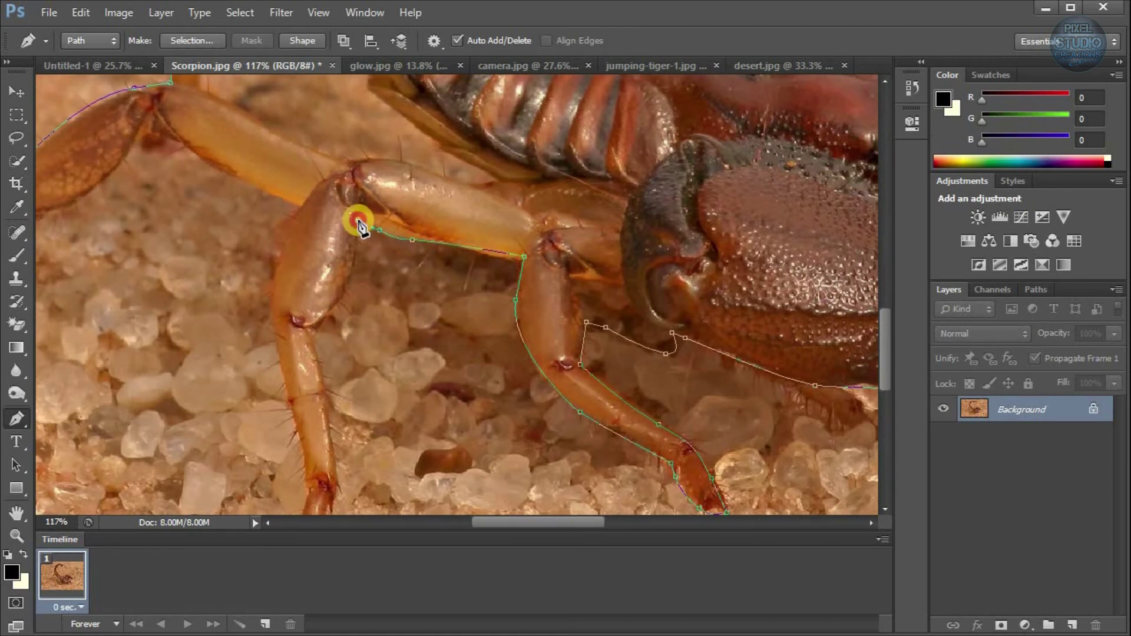
- Outline the middle leg down to its foot and back up to the joint
{"action": "left_click_drag", "start_coordinate": [326, 315], "coordinate": [323, 401]}
{"action": "left_click", "coordinate": [326, 315], "text": "alt"}
{"action": "left_click", "coordinate": [331, 473]}
{"action": "left_click_drag", "start_coordinate": [333, 472], "coordinate": [355, 282]}
{"action": "left_click", "coordinate": [336, 370]}
{"action": "left_click", "coordinate": [306, 368]}
{"action": "left_click", "coordinate": [304, 172]}
{"action": "left_click_drag", "start_coordinate": [306, 177], "coordinate": [318, 360]}
{"action": "left_click", "coordinate": [312, 219]}
{"action": "left_click", "coordinate": [333, 200]}
- Trace the path along the underside of the rearmost leg back towards its foot to complete the outer outline
{"action": "left_click_drag", "start_coordinate": [306, 283], "coordinate": [495, 282]}
{"action": "left_click_drag", "start_coordinate": [366, 213], "coordinate": [352, 190]}
{"action": "left_click", "coordinate": [365, 216], "text": "alt"}
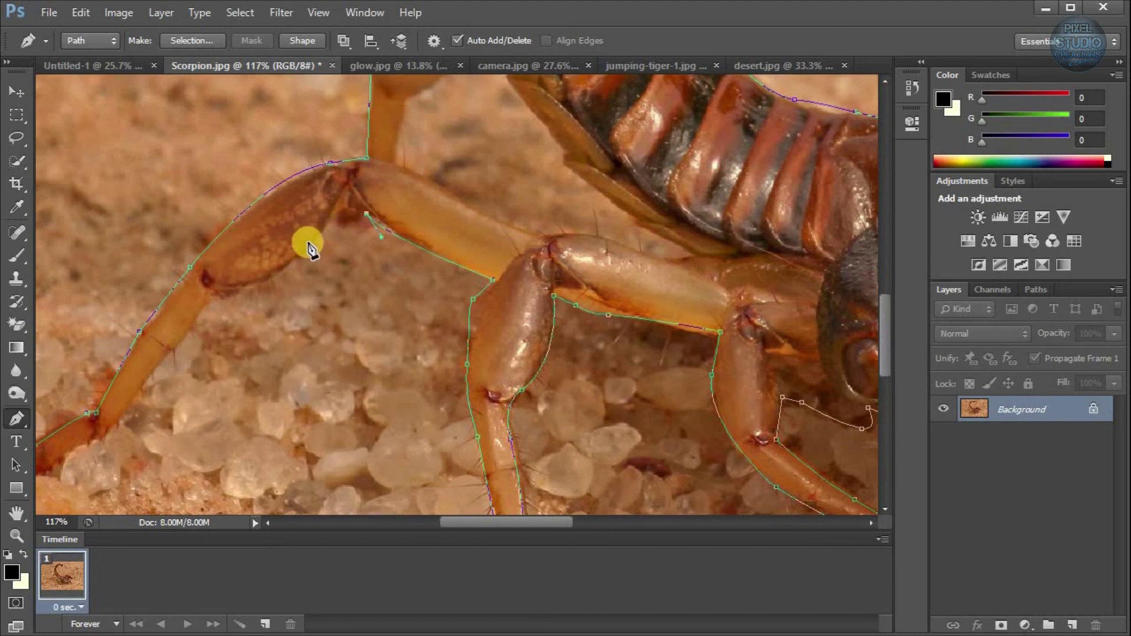
{"action": "left_click_drag", "start_coordinate": [222, 295], "coordinate": [334, 238]}
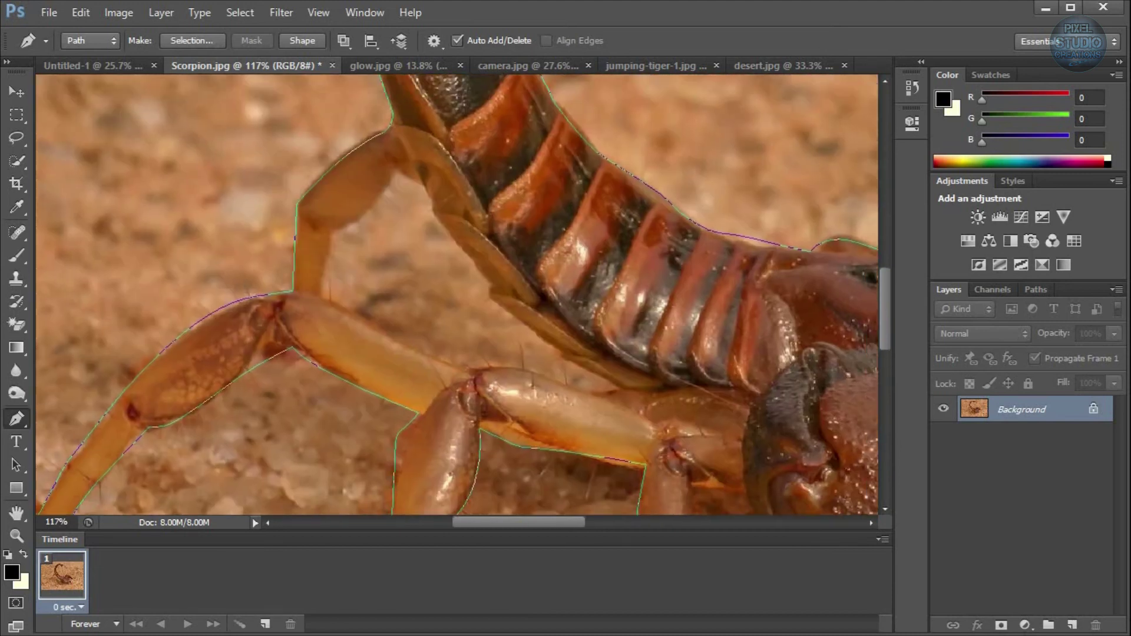
- Draw a second closed path around the gap enclosed by the hind legs and the scorpion's belly
{"action": "left_click", "coordinate": [321, 296]}
{"action": "left_click", "coordinate": [330, 236]}
{"action": "left_click_drag", "start_coordinate": [391, 184], "coordinate": [407, 155]}
{"action": "left_click", "coordinate": [508, 309]}
{"action": "left_click", "coordinate": [560, 354]}
{"action": "left_click", "coordinate": [616, 390]}
{"action": "left_click_drag", "start_coordinate": [412, 348], "coordinate": [401, 345]}
{"action": "left_click", "coordinate": [321, 296]}
- Convert the paths to a selection and mask the scorpion out of its sandy background
{"action": "scroll", "coordinate": [401, 308], "scroll_direction": "down", "scroll_amount": 4}
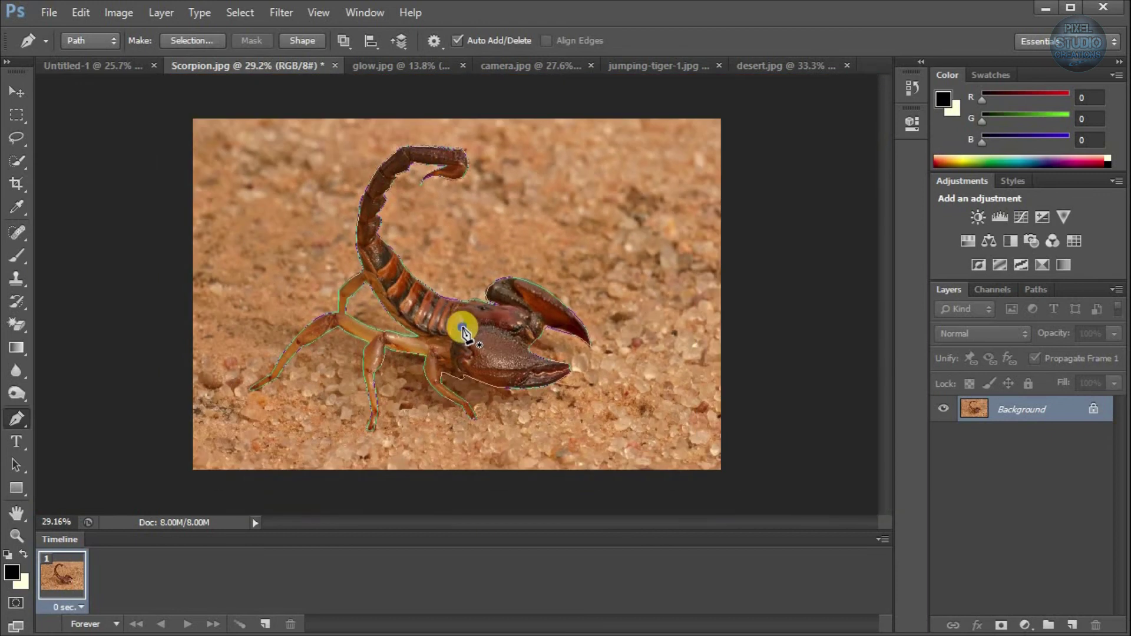
{"action": "right_click", "coordinate": [465, 333]}
{"action": "left_click", "coordinate": [566, 404]}
{"action": "left_click", "coordinate": [657, 133]}
{"action": "left_click", "coordinate": [1001, 625]}
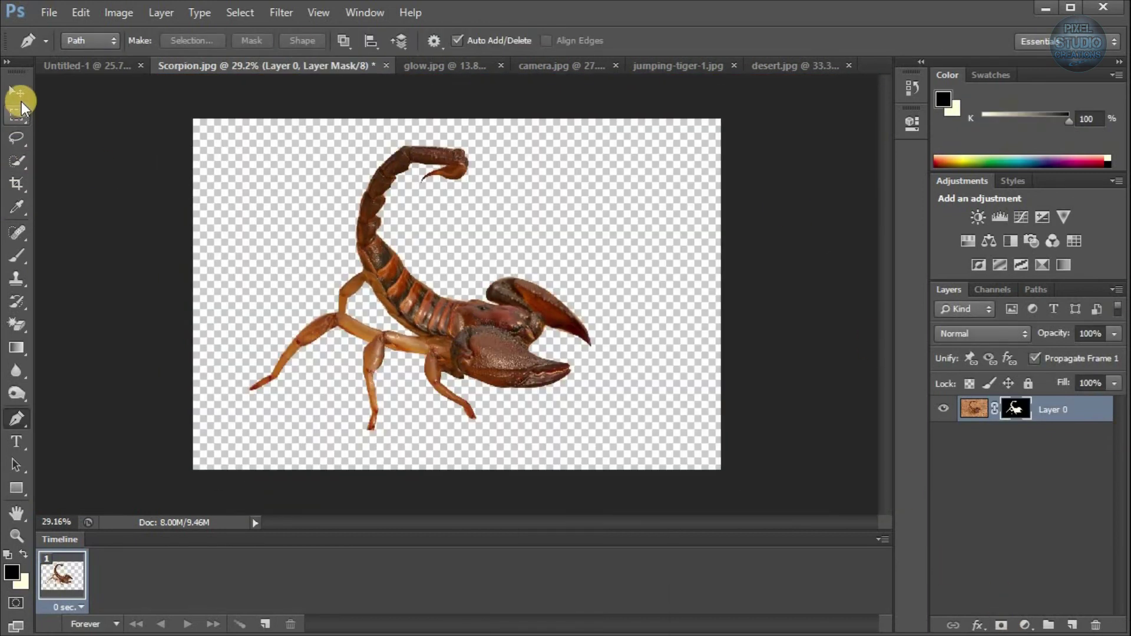
- Bring the masked scorpion into the Untitled-1 composite and scale it to about 31% on the sand below the tiger
{"action": "left_click", "coordinate": [21, 100]}
{"action": "mouse_move", "coordinate": [328, 299]}
{"action": "left_mouse_down"}
{"action": "mouse_move", "coordinate": [203, 247]}
{"action": "mouse_move", "coordinate": [109, 71]}
{"action": "mouse_move", "coordinate": [134, 75]}
{"action": "mouse_move", "coordinate": [334, 295]}
{"action": "left_mouse_up"}
{"action": "left_click", "coordinate": [247, 44]}
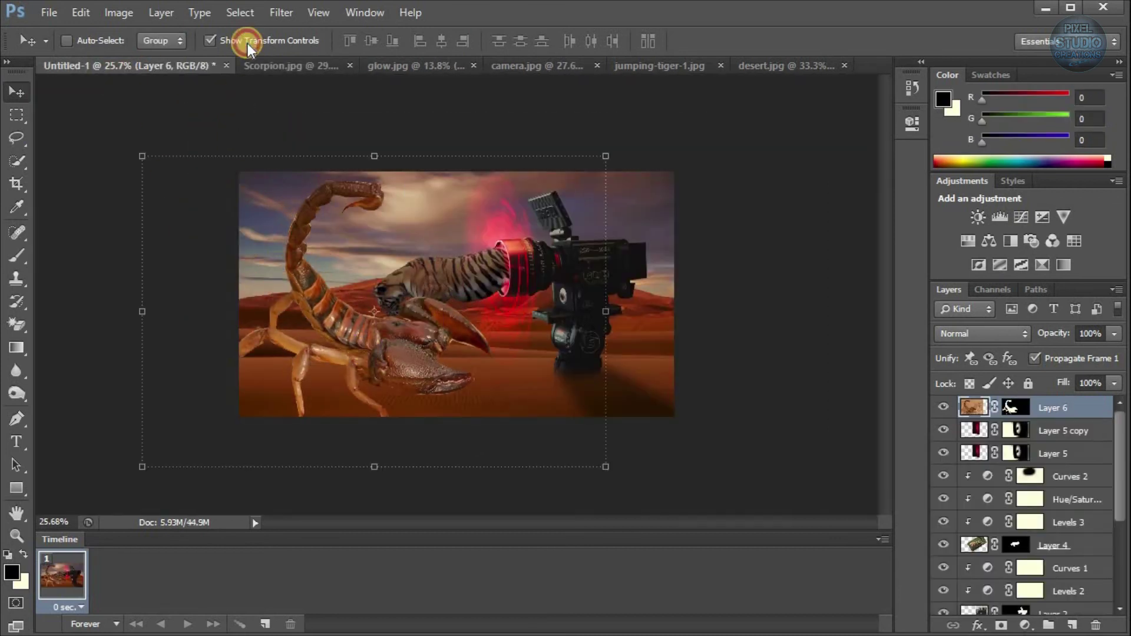
{"action": "scroll", "coordinate": [556, 426], "scroll_direction": "down", "scroll_amount": 2}
{"action": "left_click_drag", "start_coordinate": [553, 408], "coordinate": [409, 342]}
{"action": "scroll", "coordinate": [420, 342], "scroll_direction": "up", "scroll_amount": 3}
{"action": "scroll", "coordinate": [385, 401], "scroll_direction": "up", "scroll_amount": 2}
{"action": "left_click_drag", "start_coordinate": [344, 423], "coordinate": [353, 435]}
{"action": "left_click_drag", "start_coordinate": [446, 509], "coordinate": [412, 484]}
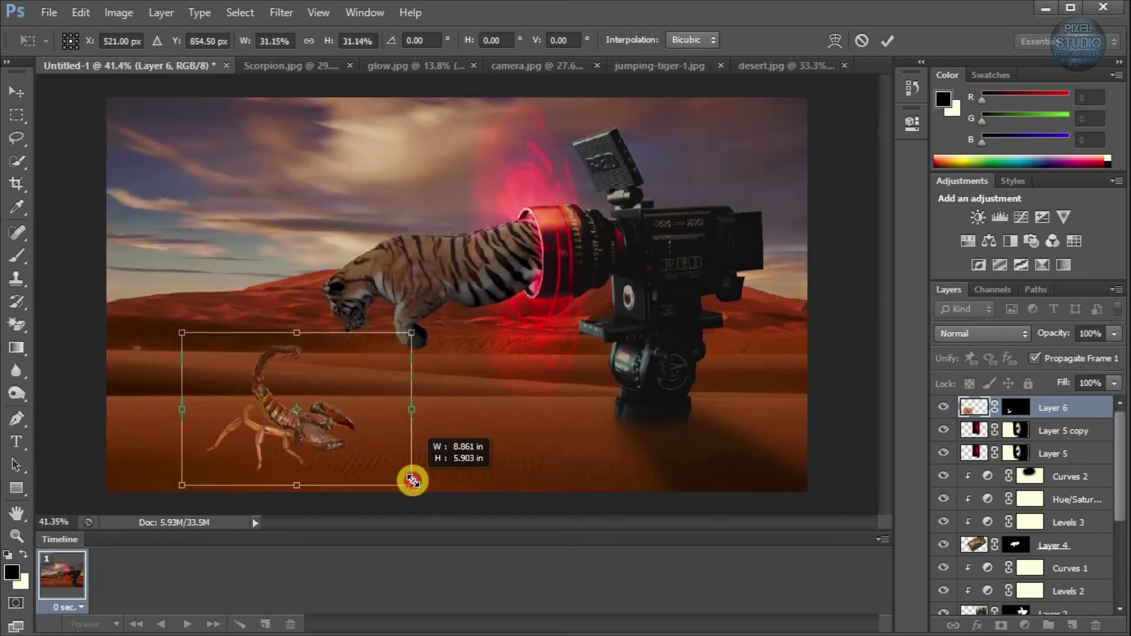
{"action": "left_click", "coordinate": [887, 41]}
{"action": "scroll", "coordinate": [365, 124], "scroll_direction": "down", "scroll_amount": 3}
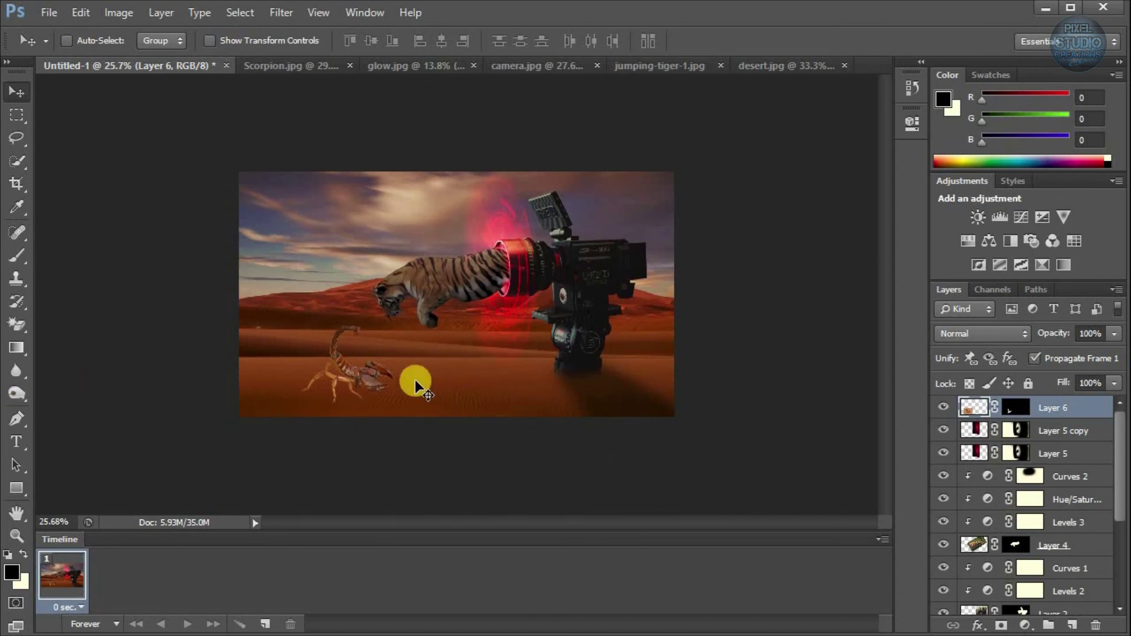
- Add a new layer beneath the scorpion and paint a soft black shadow spot under its body with a 700 px brush
{"action": "scroll", "coordinate": [336, 353], "scroll_direction": "up", "scroll_amount": 5}
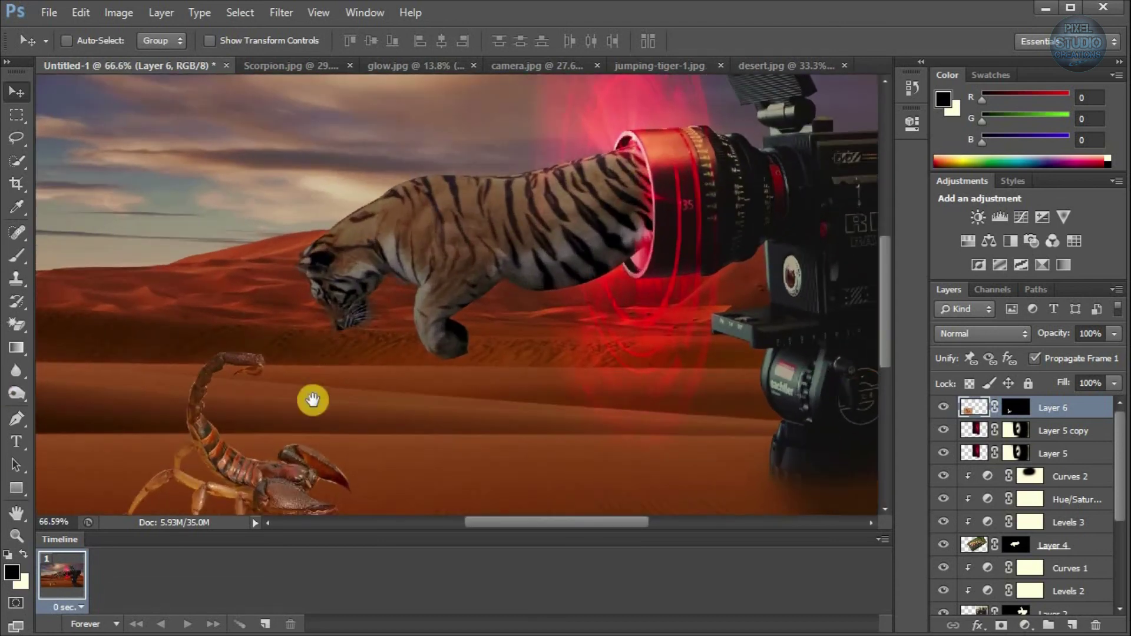
{"action": "left_click_drag", "start_coordinate": [310, 399], "coordinate": [461, 207]}
{"action": "left_click", "coordinate": [1078, 431]}
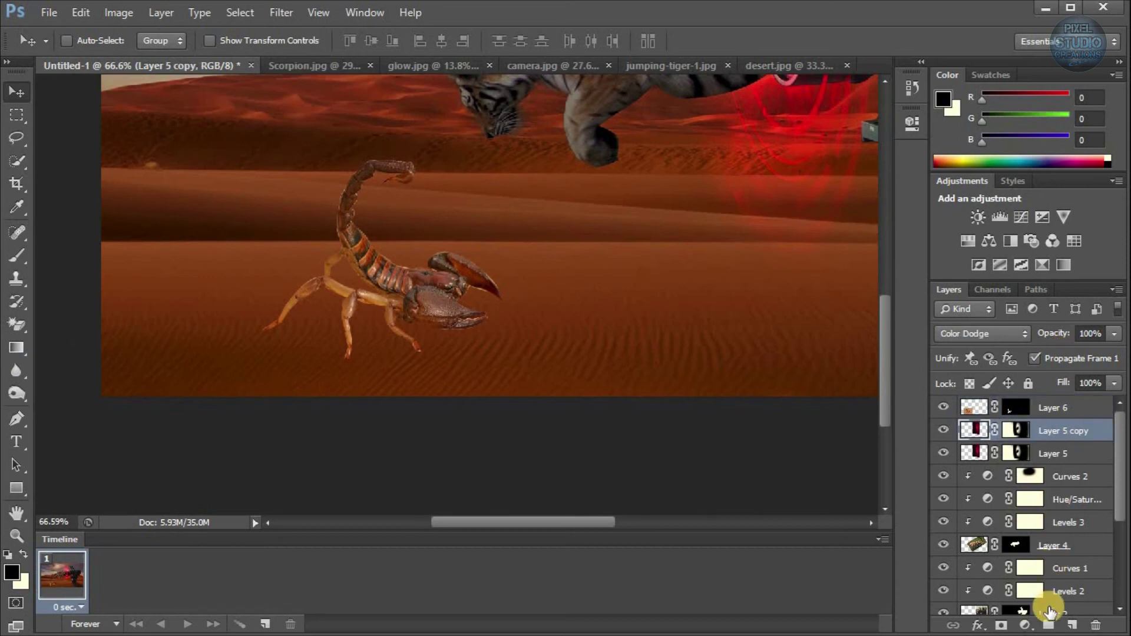
{"action": "left_click", "coordinate": [1075, 625]}
{"action": "left_click", "coordinate": [17, 255]}
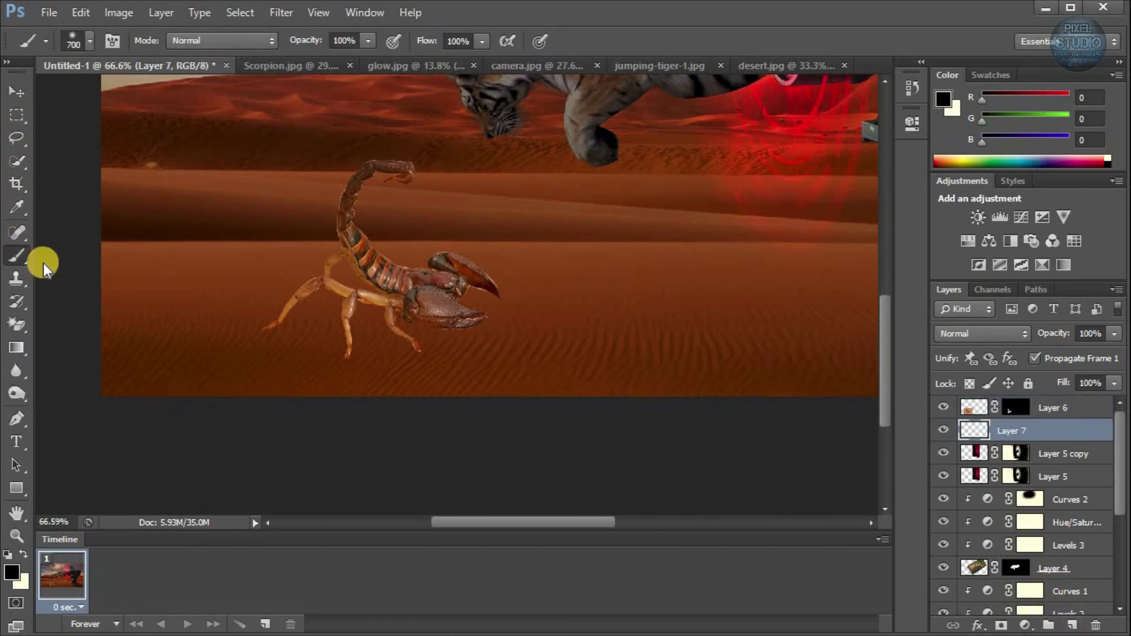
{"action": "left_click", "coordinate": [373, 299]}
- Transform the scorpion's shadow to about 312% width and 75% height so it spreads flat under the legs and claws
{"action": "left_click", "coordinate": [16, 92]}
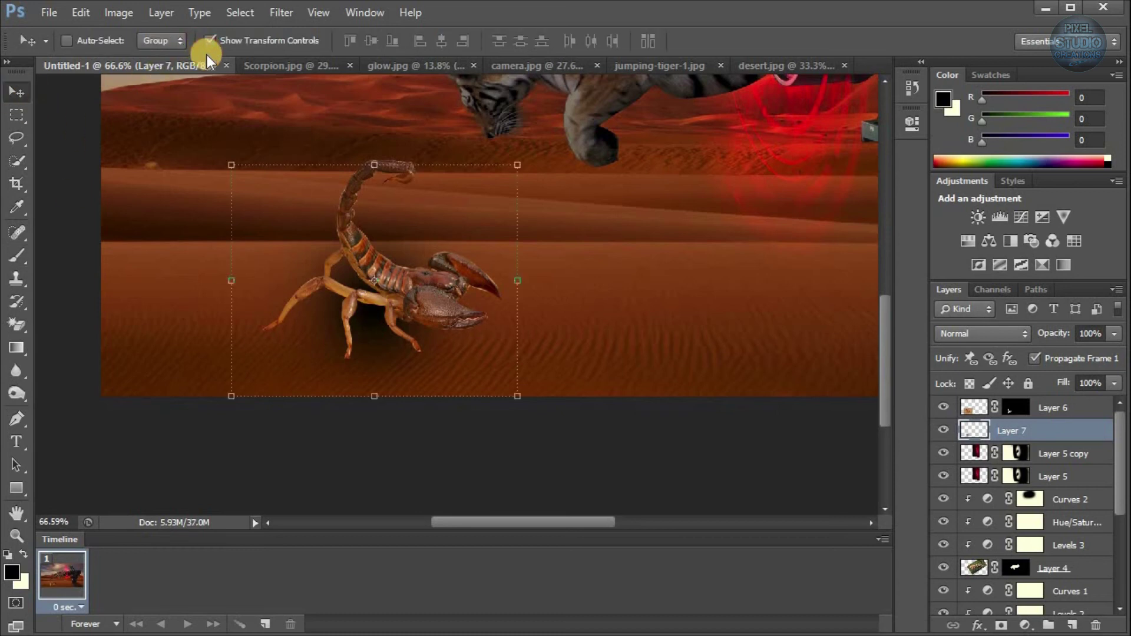
{"action": "key", "text": "ctrl+t"}
{"action": "left_click_drag", "start_coordinate": [374, 165], "coordinate": [374, 223]}
{"action": "left_click_drag", "start_coordinate": [518, 309], "coordinate": [658, 309]}
{"action": "left_click_drag", "start_coordinate": [231, 310], "coordinate": [23, 283]}
{"action": "left_click_drag", "start_coordinate": [401, 320], "coordinate": [485, 324]}
{"action": "mouse_move", "coordinate": [852, 309]}
{"action": "left_mouse_down"}
{"action": "mouse_move", "coordinate": [915, 311]}
{"action": "mouse_move", "coordinate": [866, 310]}
{"action": "left_mouse_up"}
{"action": "left_click_drag", "start_coordinate": [576, 335], "coordinate": [534, 337]}
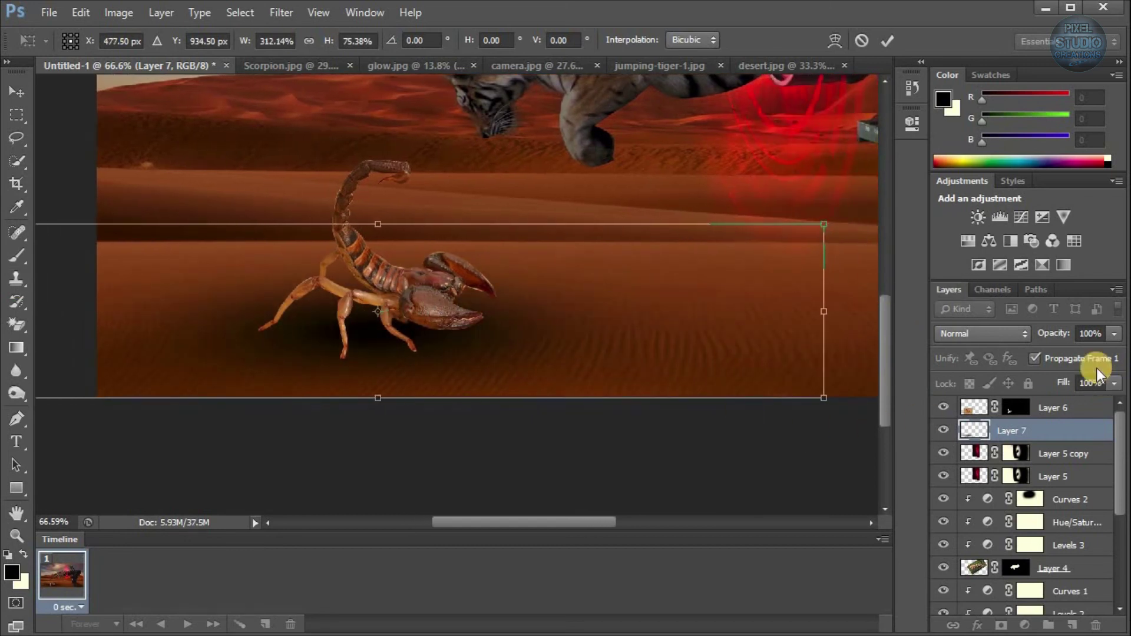
{"action": "left_click", "coordinate": [887, 40]}
- Lower the scorpion shadow layer's opacity to 78% and turn off the transform controls
{"action": "left_click", "coordinate": [1114, 333]}
{"action": "mouse_move", "coordinate": [1087, 349]}
{"action": "left_mouse_down"}
{"action": "mouse_move", "coordinate": [1072, 356]}
{"action": "mouse_move", "coordinate": [1094, 366]}
{"action": "left_mouse_up"}
{"action": "left_click", "coordinate": [209, 40]}
{"action": "key", "text": "ctrl+0"}
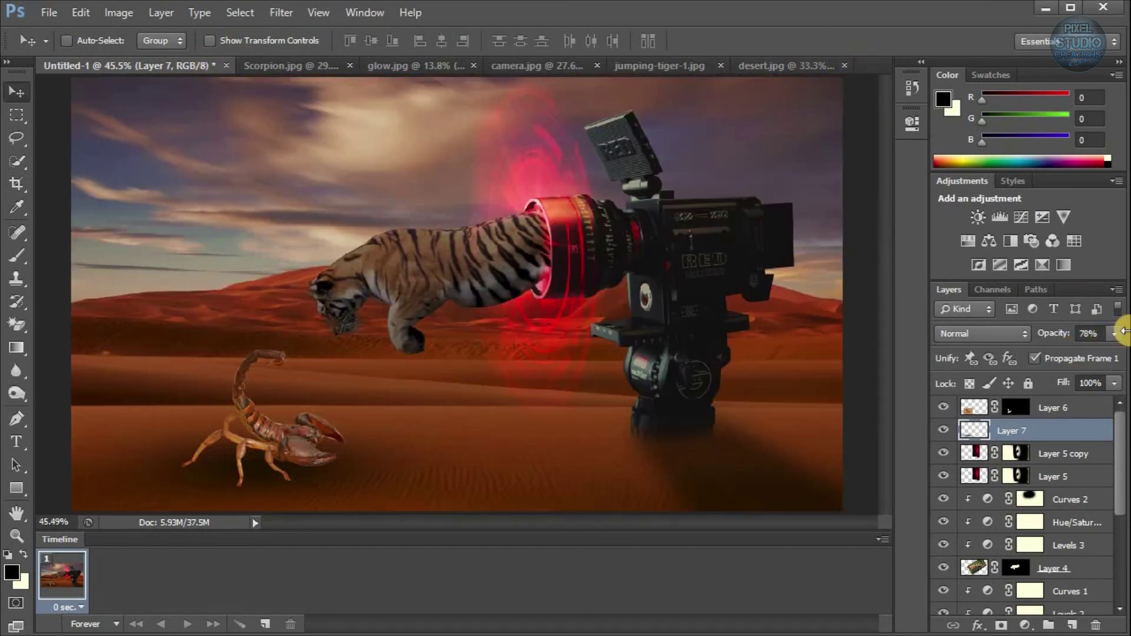
- Clip a Levels adjustment to the scorpion layer with midtones at 0.91 and output white at 156
{"action": "left_click", "coordinate": [1048, 407]}
{"action": "left_click", "coordinate": [1032, 627]}
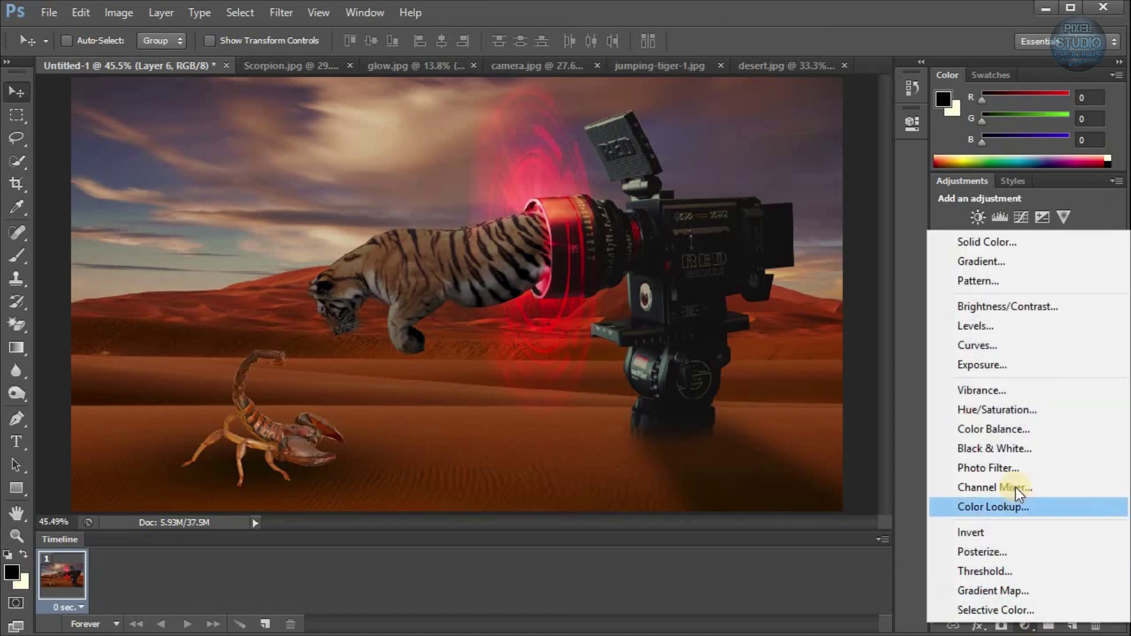
{"action": "left_click", "coordinate": [1006, 331]}
{"action": "left_click", "coordinate": [762, 409]}
{"action": "left_click_drag", "start_coordinate": [870, 346], "coordinate": [794, 343]}
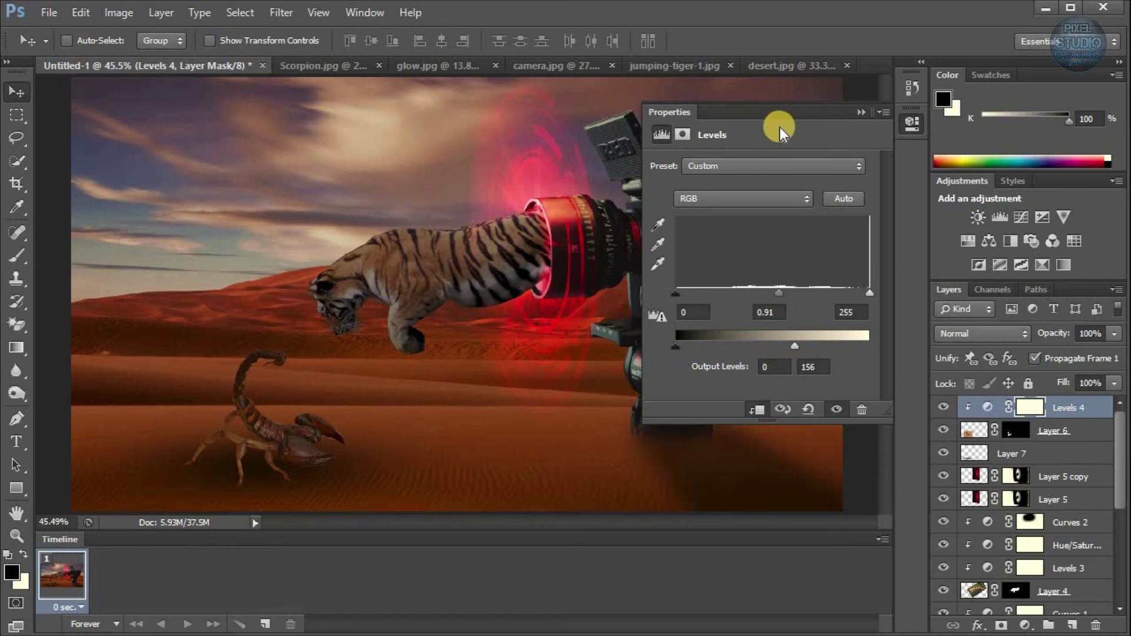
{"action": "left_click", "coordinate": [912, 122]}
- Paint black on the scorpion's Levels mask beside the claws with a 300 px brush to bring back their brightness
{"action": "left_click", "coordinate": [17, 256]}
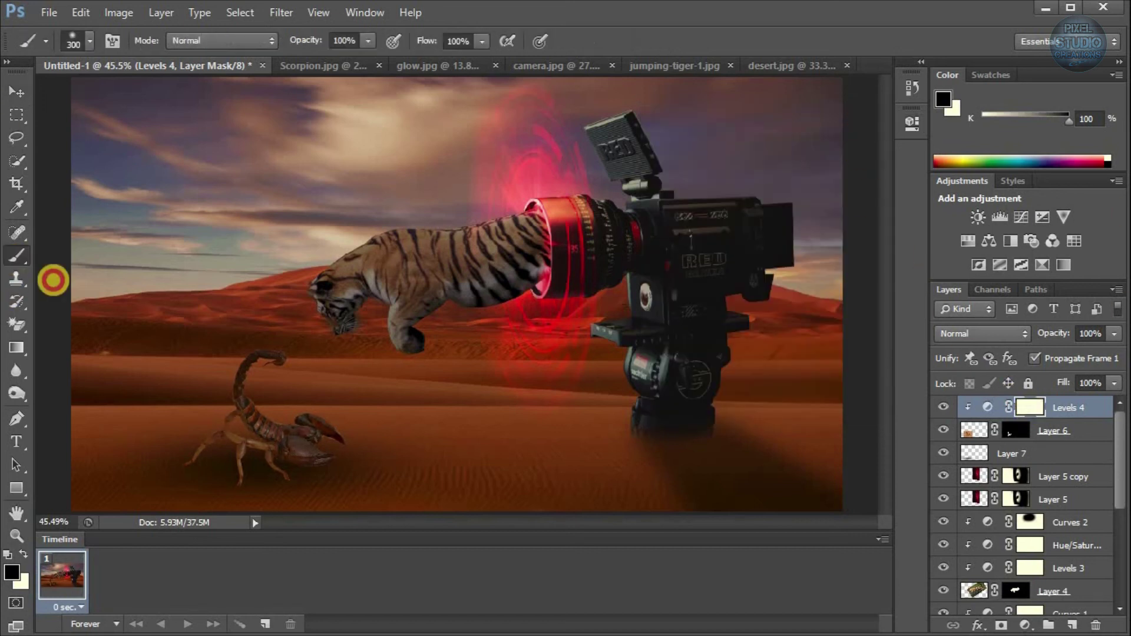
{"action": "left_click", "coordinate": [365, 399]}
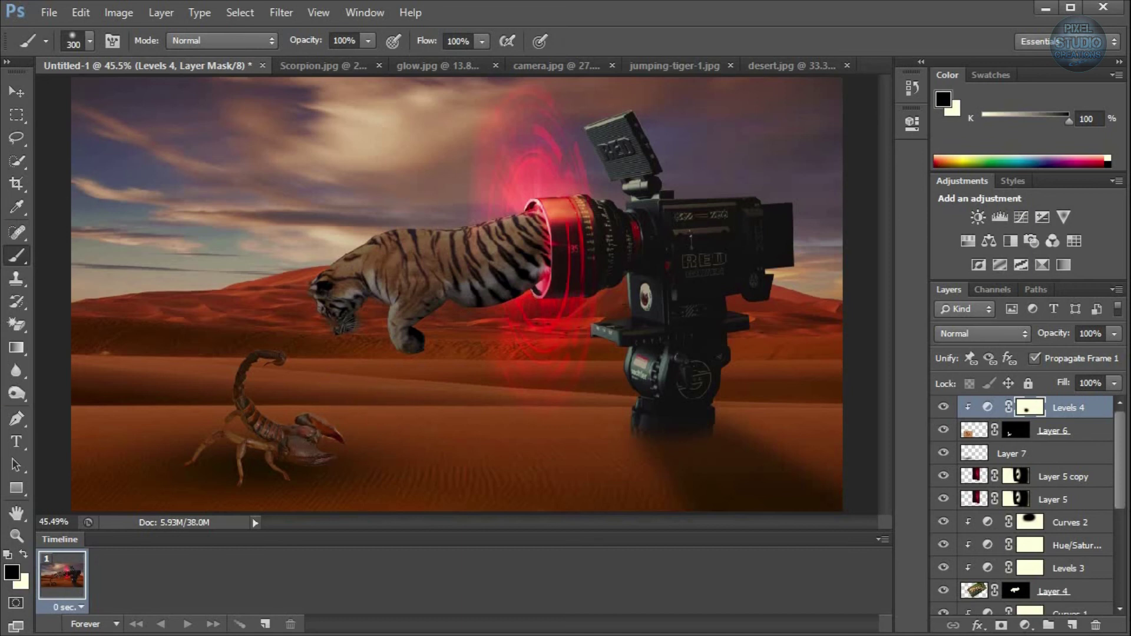
{"action": "scroll", "coordinate": [271, 384], "scroll_direction": "up", "scroll_amount": 2}
{"action": "scroll", "coordinate": [255, 369], "scroll_direction": "up", "scroll_amount": 1}
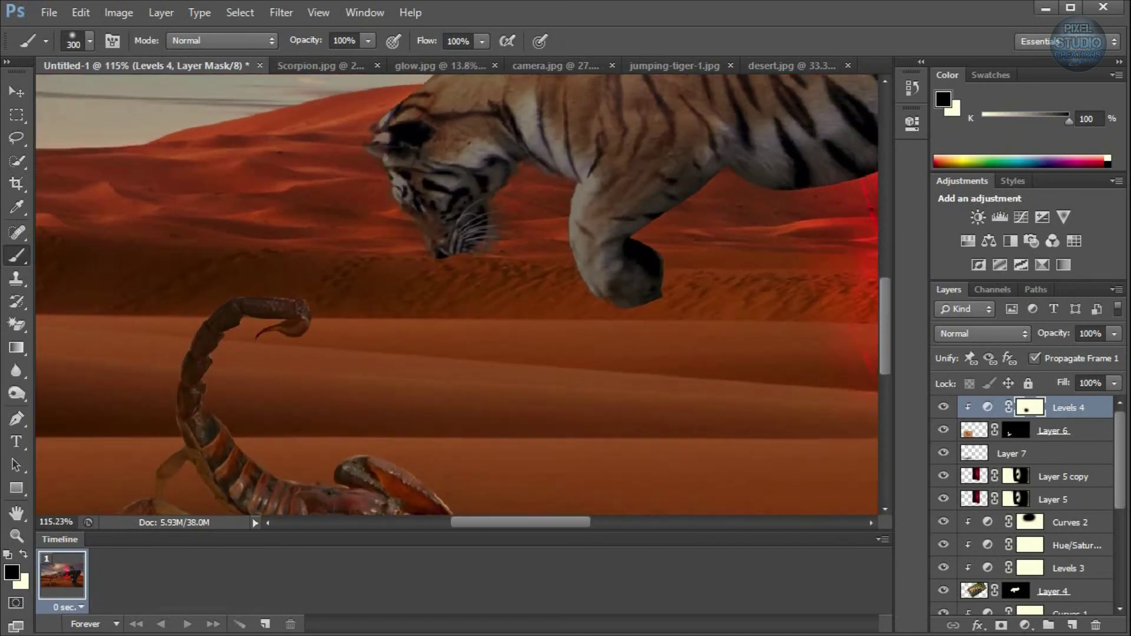
{"action": "key", "text": "v"}
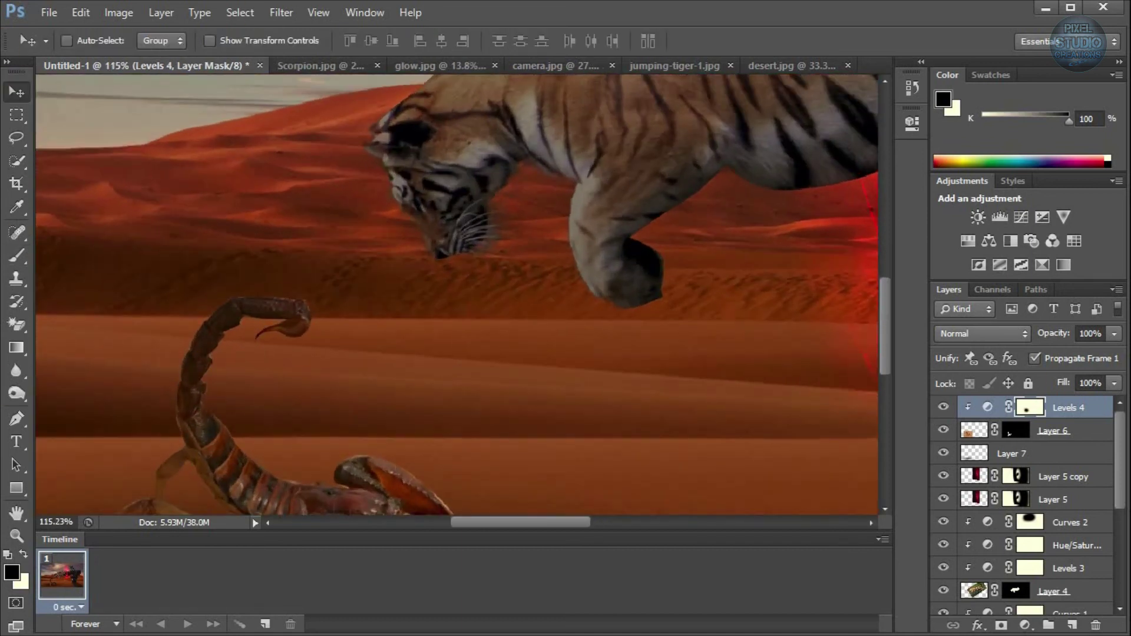
- Hide the desert layer and make a quick selection of the stinger and last tail segment on the scorpion layer
{"action": "left_click", "coordinate": [986, 431]}
{"action": "scroll", "coordinate": [304, 264], "scroll_direction": "up", "scroll_amount": 4}
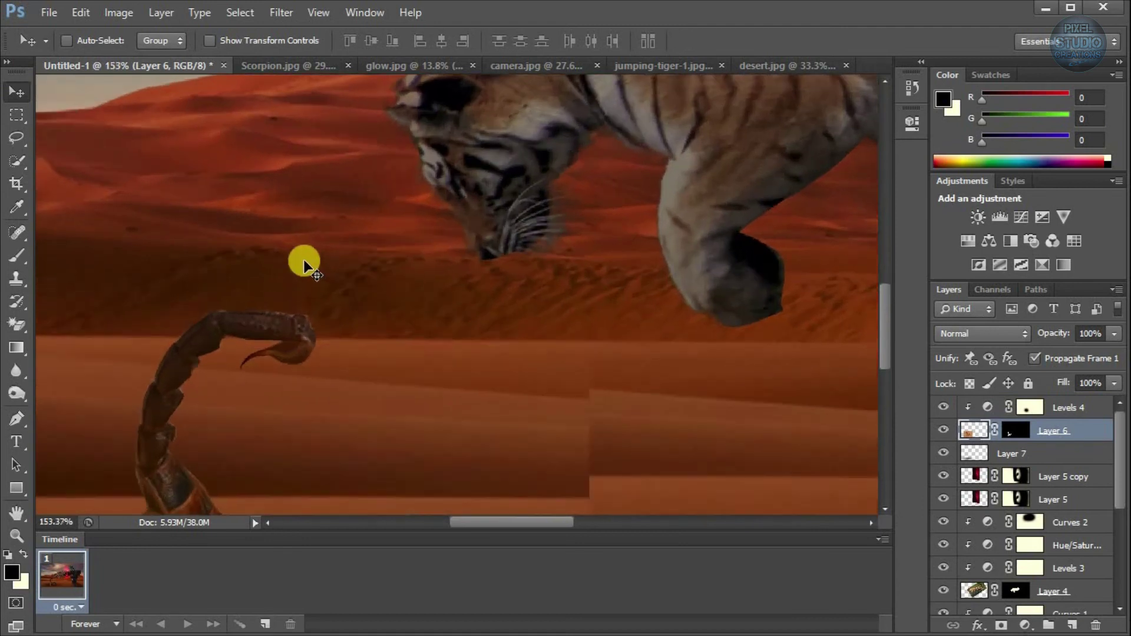
{"action": "scroll", "coordinate": [280, 320], "scroll_direction": "up", "scroll_amount": 1}
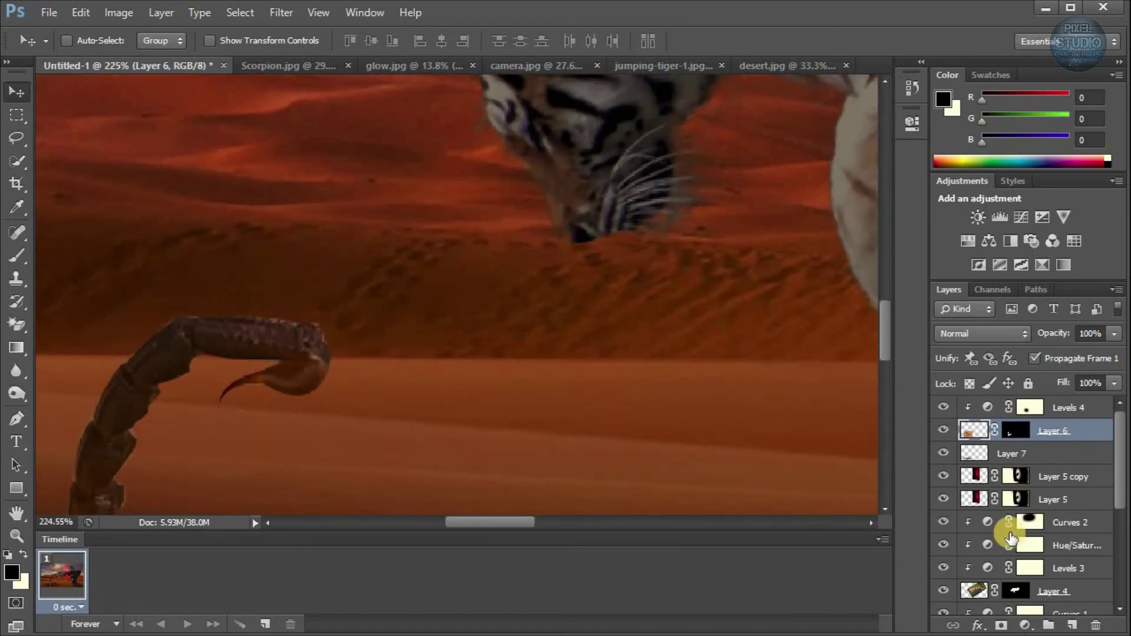
{"action": "left_click", "coordinate": [17, 161]}
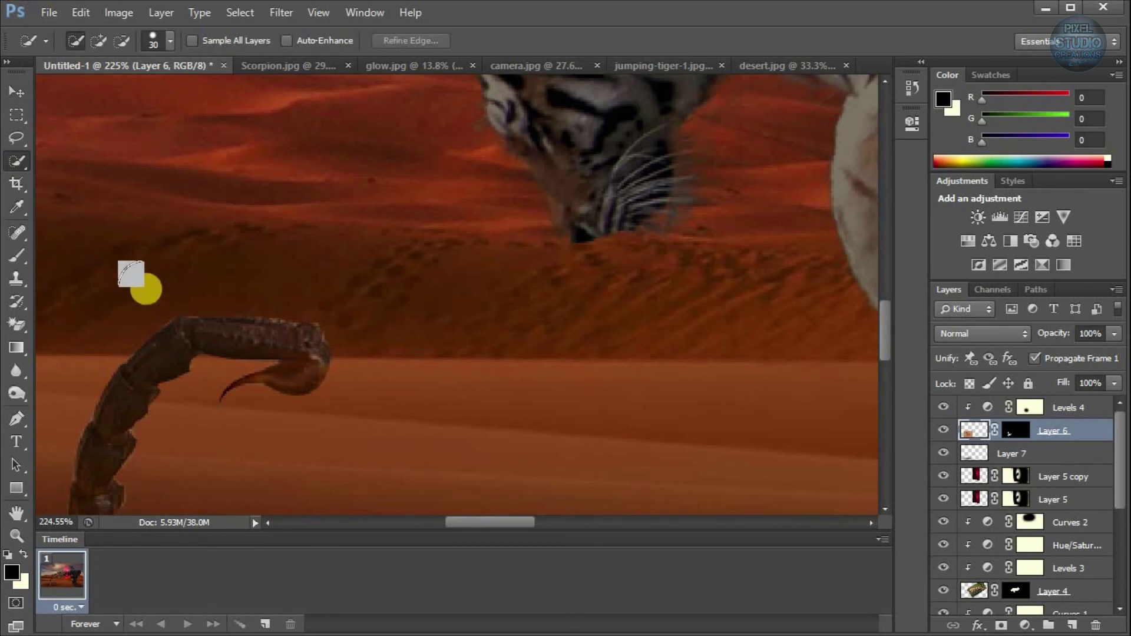
{"action": "scroll", "coordinate": [1010, 459], "scroll_direction": "down", "scroll_amount": 3}
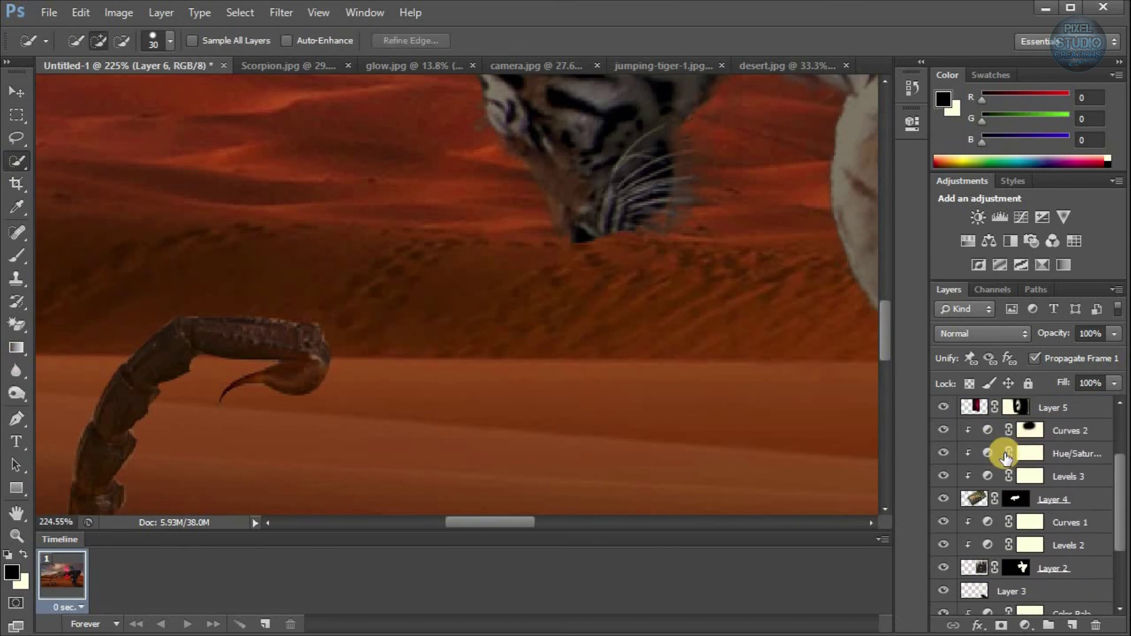
{"action": "scroll", "coordinate": [972, 480], "scroll_direction": "down", "scroll_amount": 3}
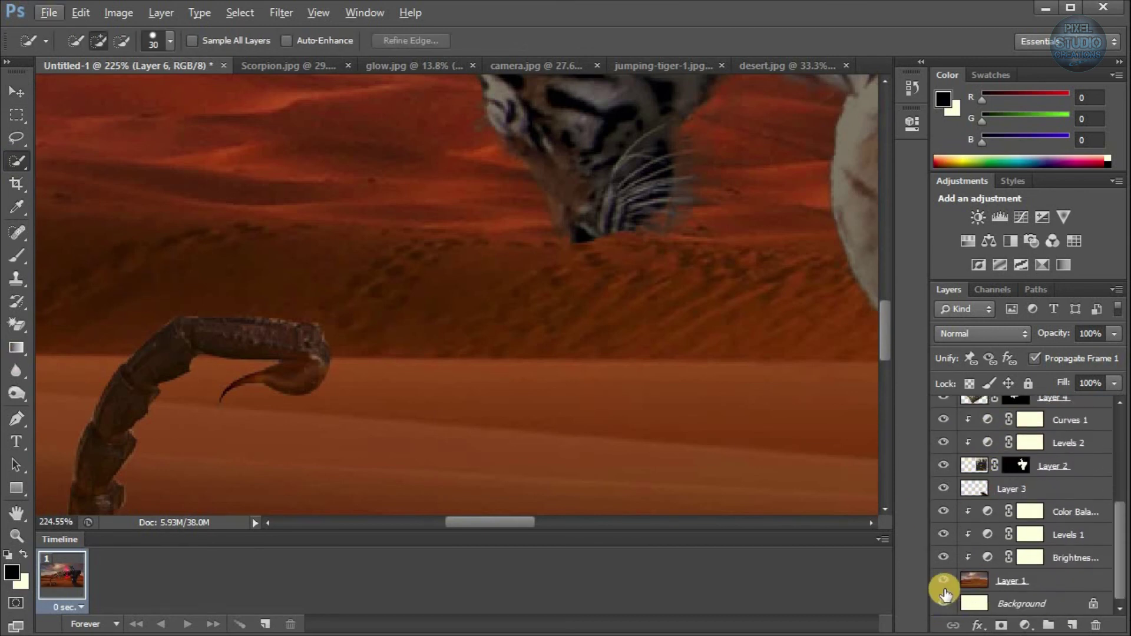
{"action": "left_click", "coordinate": [944, 582]}
{"action": "mouse_move", "coordinate": [285, 379]}
{"action": "left_mouse_down"}
{"action": "mouse_move", "coordinate": [240, 395]}
{"action": "mouse_move", "coordinate": [286, 330]}
{"action": "left_mouse_up"}
- Refine the stinger selection with the Lasso, subtracting the surrounding background and adding back missed parts of the edge
{"action": "left_click", "coordinate": [20, 133]}
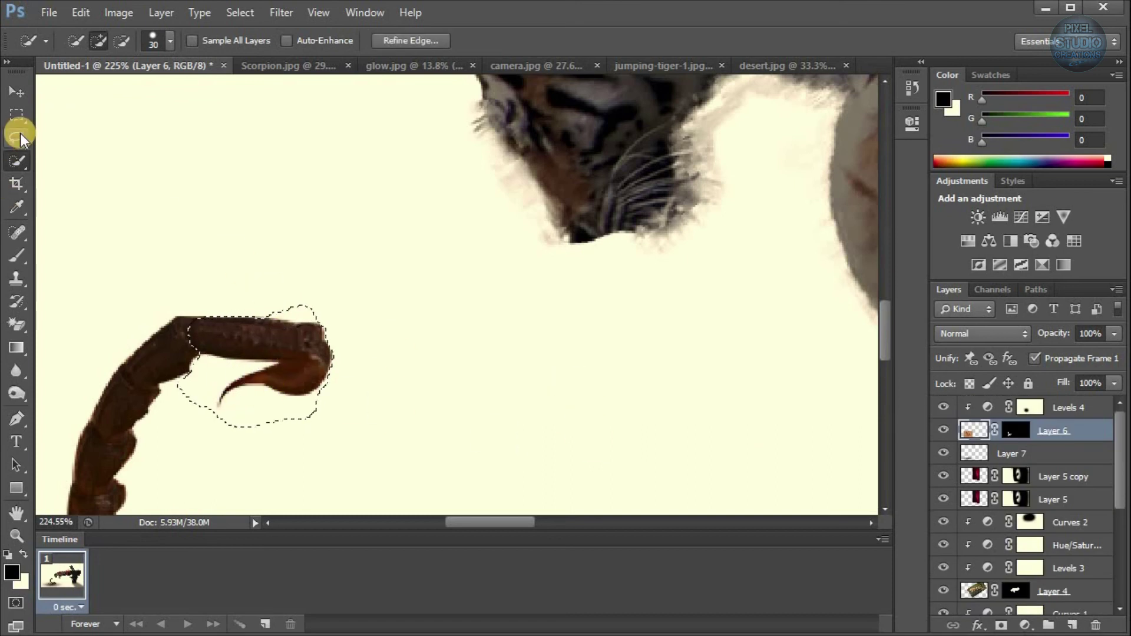
{"action": "left_click", "coordinate": [111, 40]}
{"action": "scroll", "coordinate": [228, 391], "scroll_direction": "up", "scroll_amount": 3}
{"action": "mouse_move", "coordinate": [187, 326]}
{"action": "left_mouse_down"}
{"action": "mouse_move", "coordinate": [339, 346]}
{"action": "mouse_move", "coordinate": [139, 416]}
{"action": "mouse_move", "coordinate": [185, 356]}
{"action": "left_mouse_up"}
{"action": "mouse_move", "coordinate": [222, 421]}
{"action": "left_mouse_down"}
{"action": "mouse_move", "coordinate": [251, 399]}
{"action": "mouse_move", "coordinate": [299, 386]}
{"action": "mouse_move", "coordinate": [368, 402]}
{"action": "mouse_move", "coordinate": [407, 393]}
{"action": "mouse_move", "coordinate": [458, 335]}
{"action": "mouse_move", "coordinate": [473, 412]}
{"action": "mouse_move", "coordinate": [338, 494]}
{"action": "mouse_move", "coordinate": [181, 466]}
{"action": "mouse_move", "coordinate": [216, 425]}
{"action": "left_mouse_up"}
{"action": "mouse_move", "coordinate": [308, 259]}
{"action": "left_mouse_down"}
{"action": "mouse_move", "coordinate": [432, 270]}
{"action": "mouse_move", "coordinate": [460, 314]}
{"action": "mouse_move", "coordinate": [414, 193]}
{"action": "mouse_move", "coordinate": [323, 259]}
{"action": "left_mouse_up"}
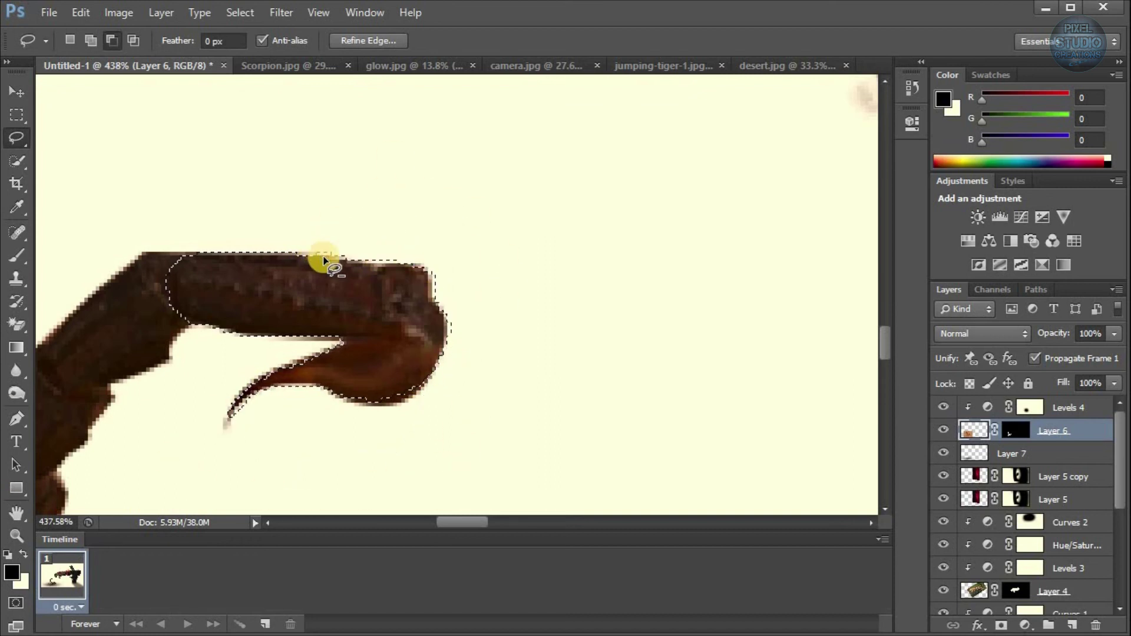
{"action": "scroll", "coordinate": [337, 383], "scroll_direction": "up", "scroll_amount": 3}
{"action": "left_click", "coordinate": [90, 40]}
{"action": "mouse_move", "coordinate": [356, 407]}
{"action": "left_mouse_down"}
{"action": "mouse_move", "coordinate": [441, 415]}
{"action": "mouse_move", "coordinate": [493, 347]}
{"action": "mouse_move", "coordinate": [497, 317]}
{"action": "mouse_move", "coordinate": [406, 359]}
{"action": "mouse_move", "coordinate": [359, 399]}
{"action": "left_mouse_up"}
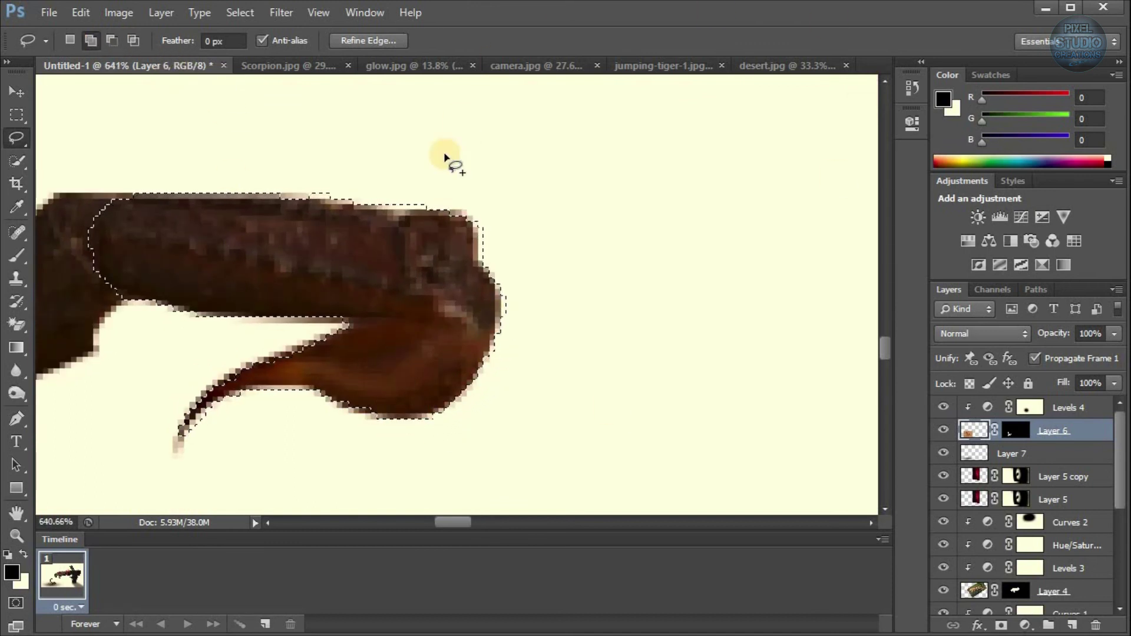
- Copy the selected stinger to its own layer and show the desert layer again
{"action": "scroll", "coordinate": [445, 156], "scroll_direction": "down", "scroll_amount": 5}
{"action": "key", "text": "ctrl+j"}
{"action": "scroll", "coordinate": [656, 334], "scroll_direction": "down", "scroll_amount": 1}
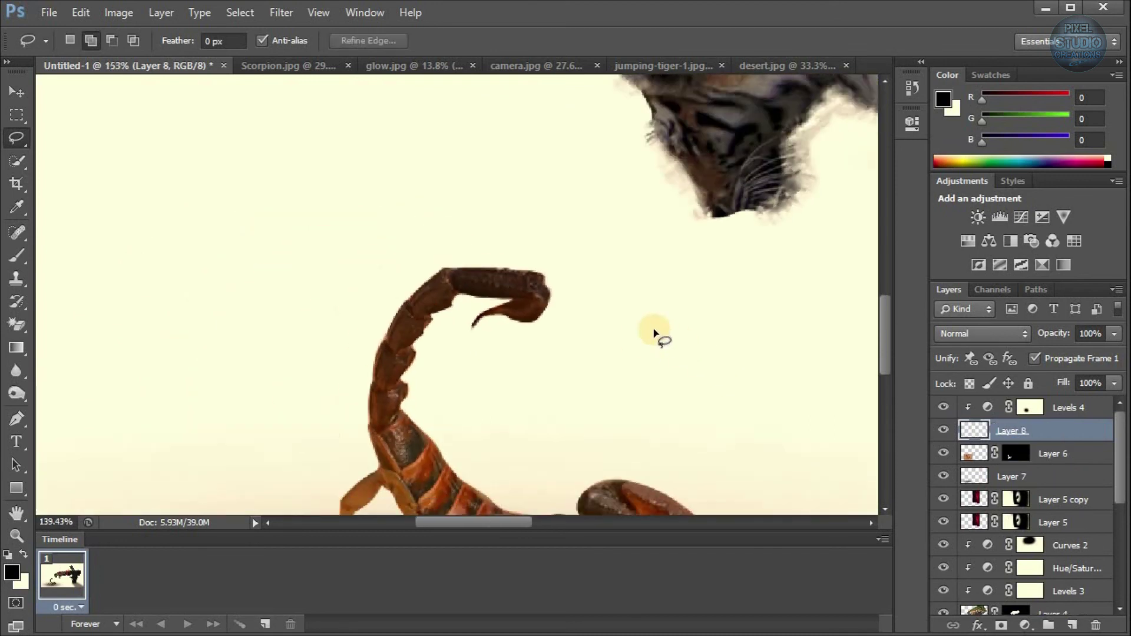
{"action": "scroll", "coordinate": [654, 333], "scroll_direction": "down", "scroll_amount": 4}
{"action": "scroll", "coordinate": [947, 460], "scroll_direction": "down", "scroll_amount": 5}
{"action": "left_click", "coordinate": [943, 580]}
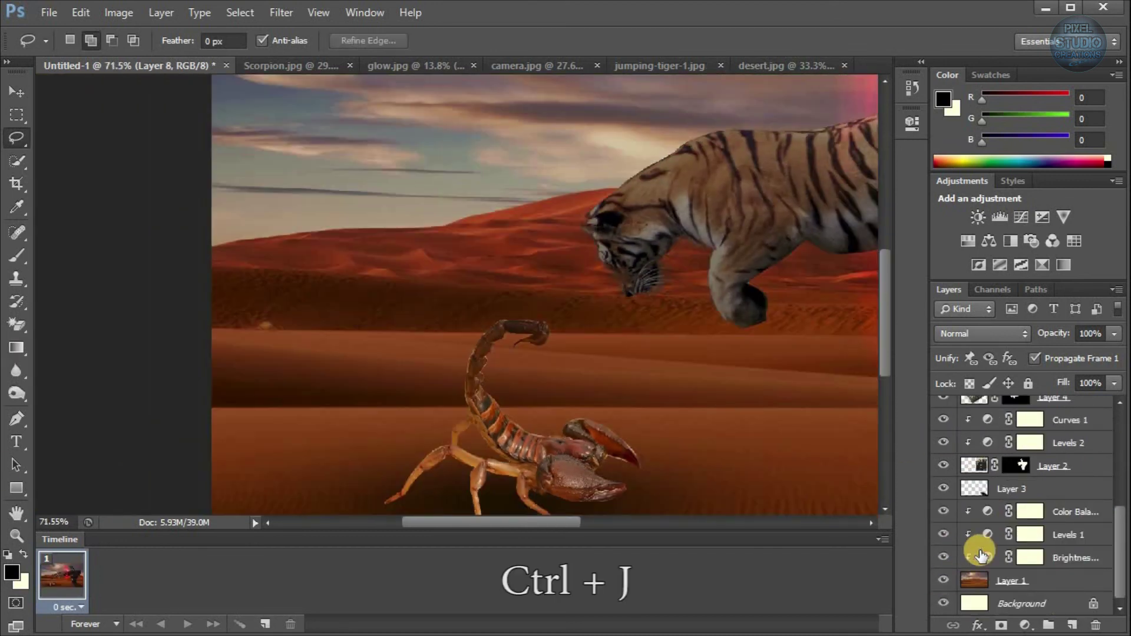
- Move the stinger copy above the scorpion's Levels adjustment and clip that adjustment to the scorpion layer again
{"action": "scroll", "coordinate": [1002, 501], "scroll_direction": "up", "scroll_amount": 5}
{"action": "left_click", "coordinate": [1044, 408]}
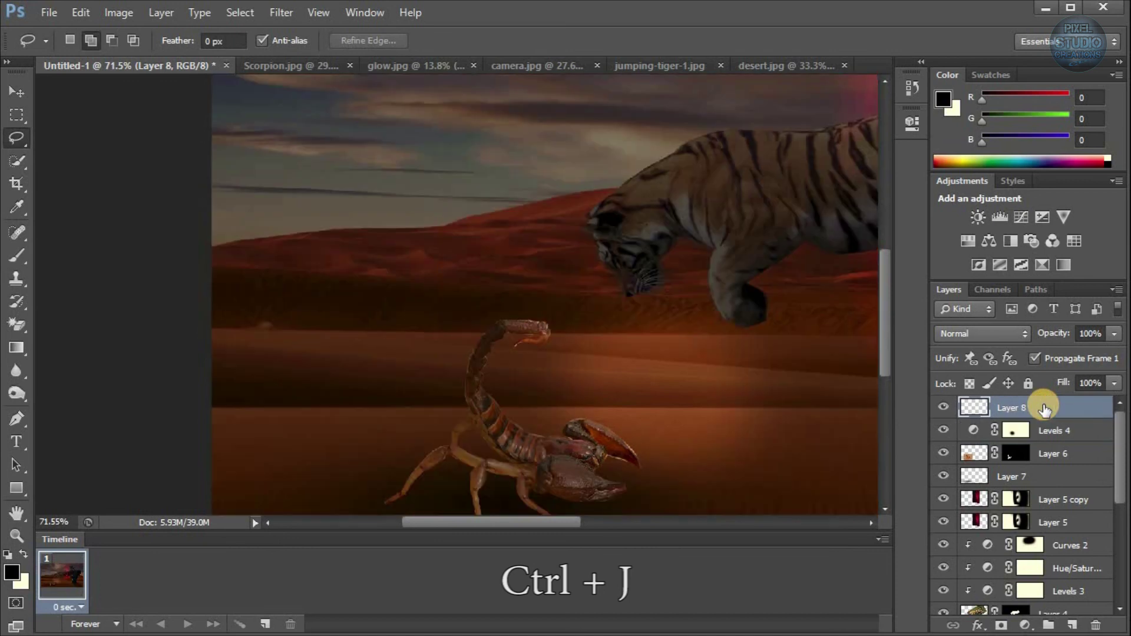
{"action": "right_click", "coordinate": [1049, 432]}
{"action": "left_click", "coordinate": [945, 333]}
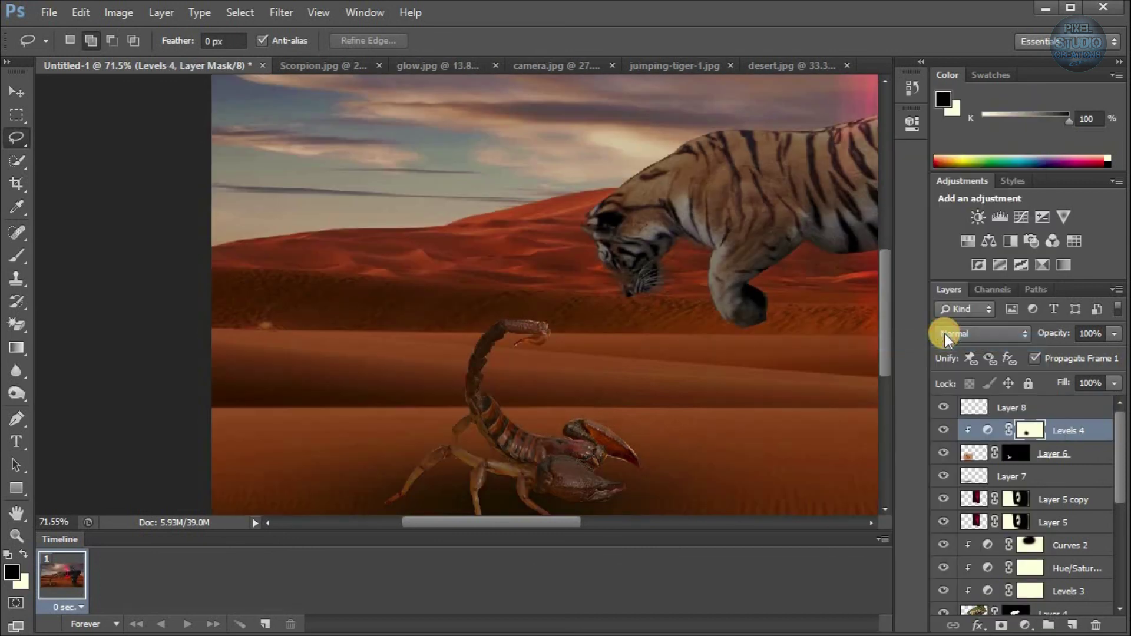
- Add an Inner Glow to the stinger layer and change the glow colour to red
{"action": "scroll", "coordinate": [540, 384], "scroll_direction": "up", "scroll_amount": 2}
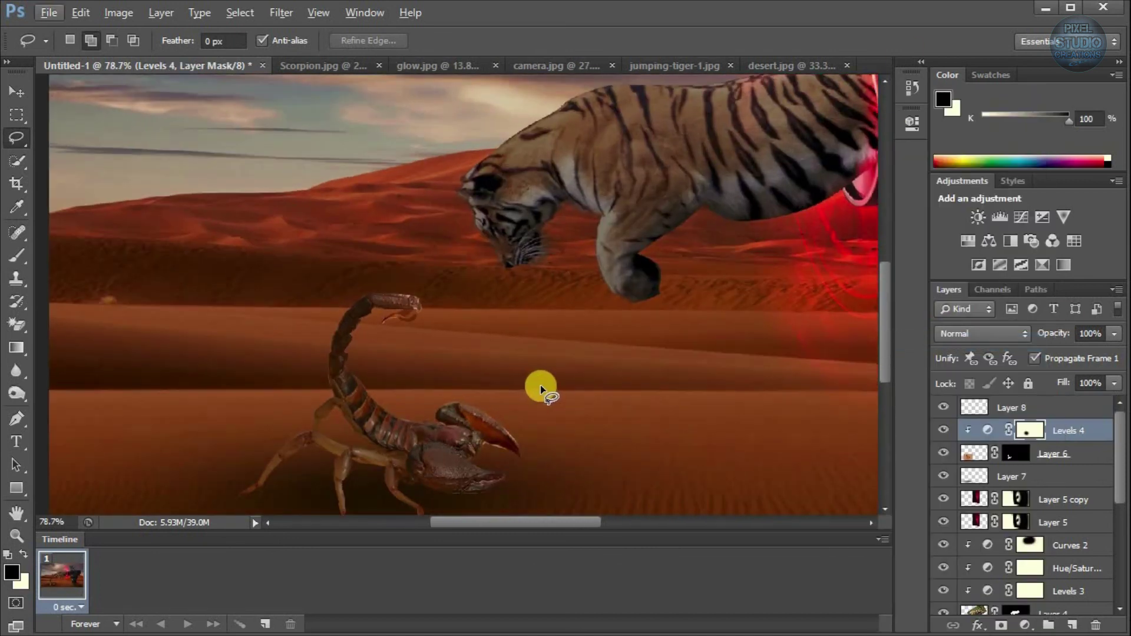
{"action": "scroll", "coordinate": [544, 392], "scroll_direction": "down", "scroll_amount": 2}
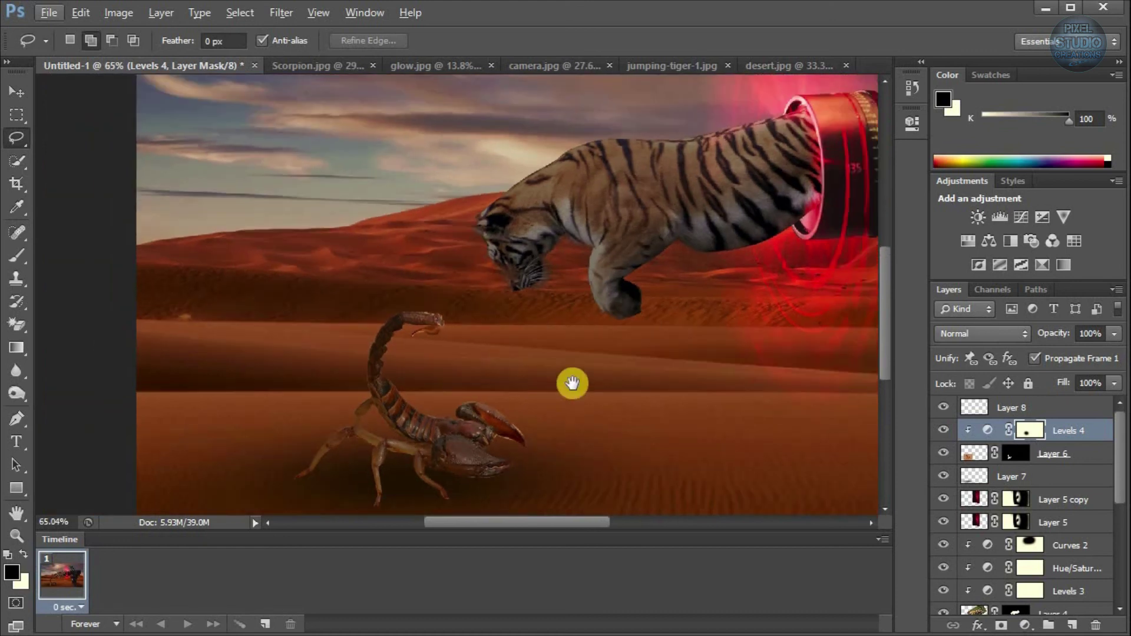
{"action": "left_click_drag", "start_coordinate": [445, 361], "coordinate": [482, 336]}
{"action": "scroll", "coordinate": [417, 296], "scroll_direction": "up", "scroll_amount": 4}
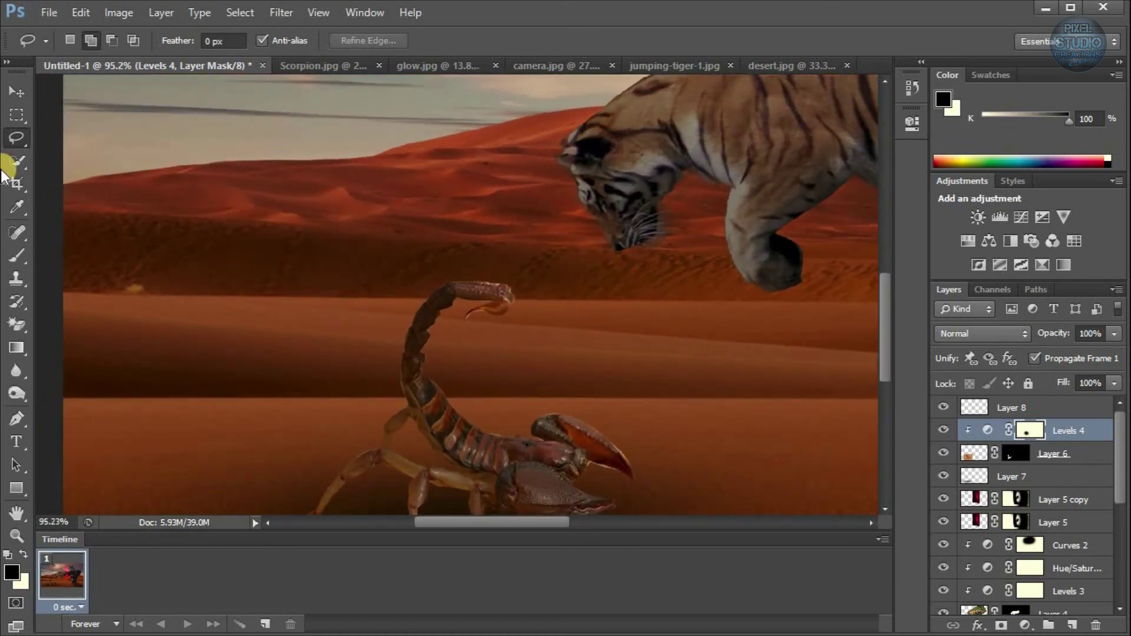
{"action": "double_click", "coordinate": [1055, 408]}
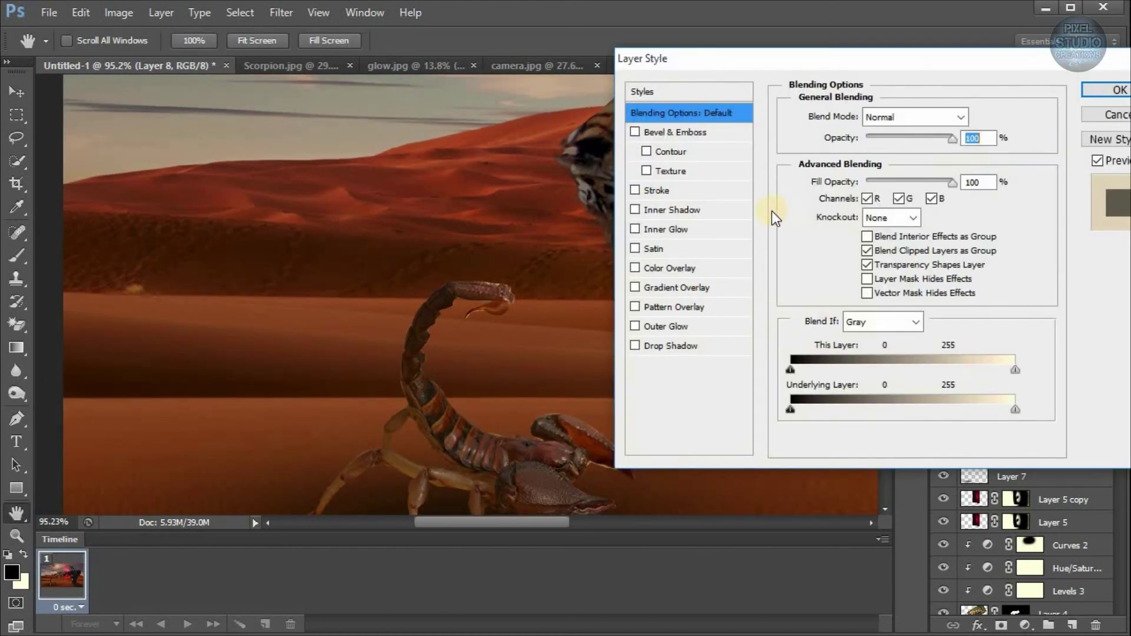
{"action": "left_click", "coordinate": [664, 228]}
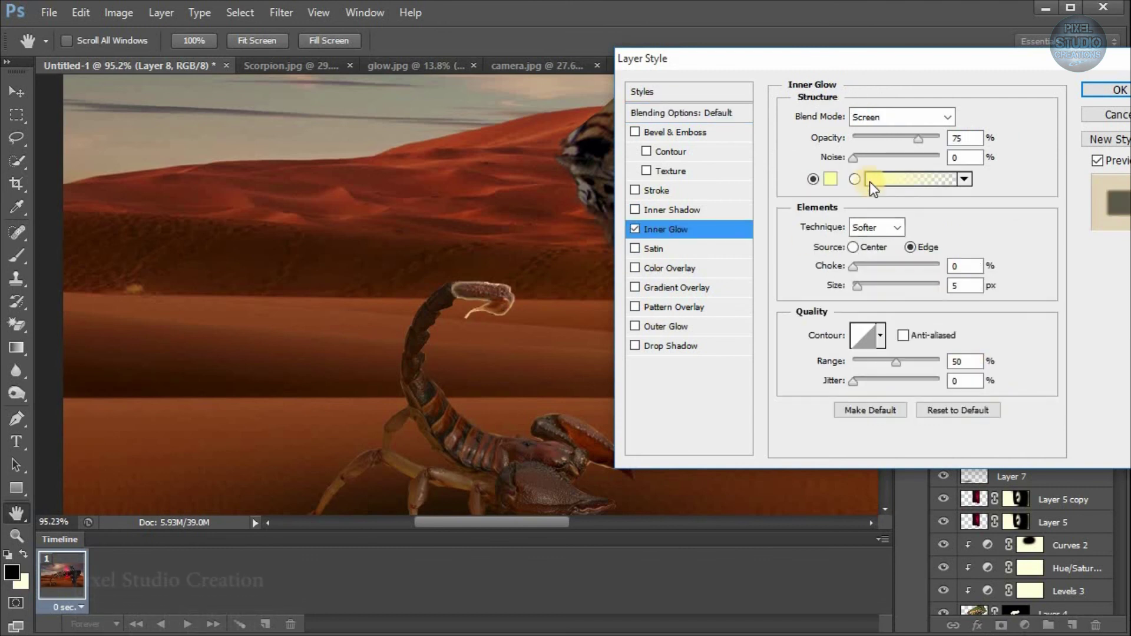
{"action": "left_click", "coordinate": [827, 182]}
{"action": "left_click", "coordinate": [583, 106]}
{"action": "left_click_drag", "start_coordinate": [549, 108], "coordinate": [563, 107]}
{"action": "left_click", "coordinate": [726, 90]}
{"action": "key", "text": "Return"}
- Set the stinger's Inner Glow to Color Dodge blending with 100% opacity and a 16 px size
{"action": "left_click", "coordinate": [948, 116]}
{"action": "left_click", "coordinate": [882, 269]}
{"action": "mouse_move", "coordinate": [865, 288]}
{"action": "left_mouse_down"}
{"action": "mouse_move", "coordinate": [892, 285]}
{"action": "mouse_move", "coordinate": [864, 291]}
{"action": "left_mouse_up"}
{"action": "left_click", "coordinate": [893, 117]}
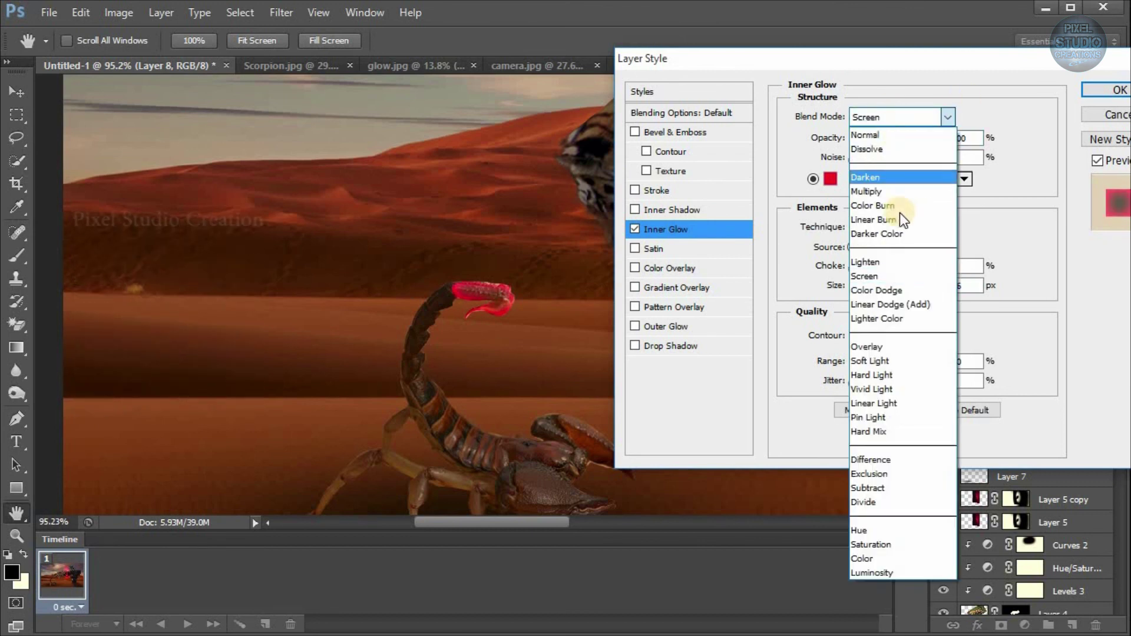
{"action": "left_click", "coordinate": [900, 289]}
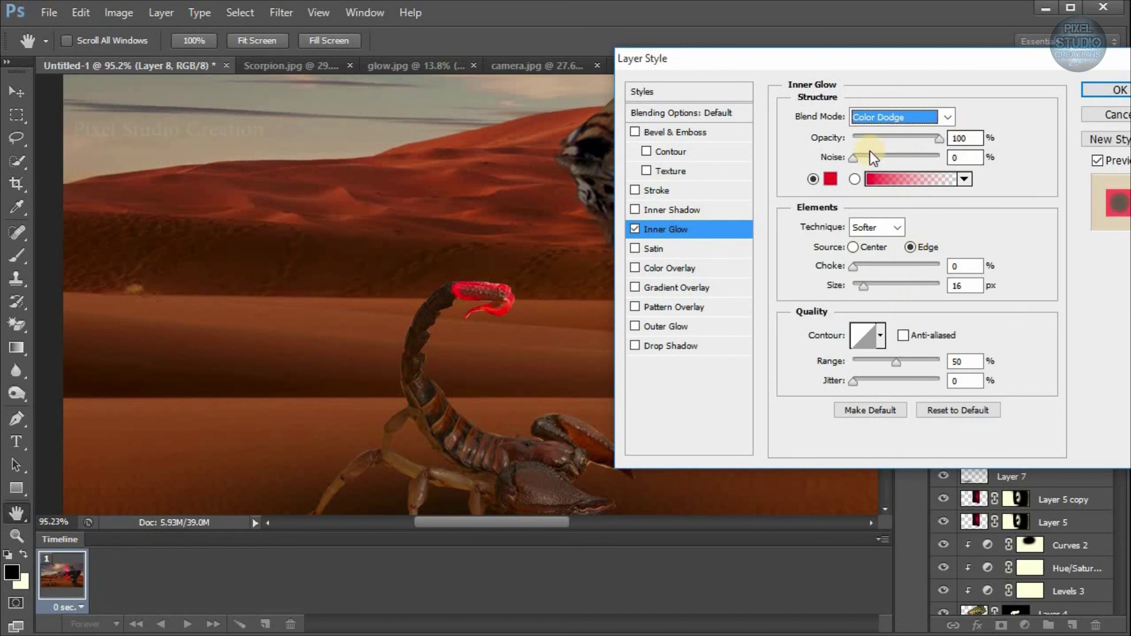
- Add an Outer Glow to the stinger layer and change its glow colour to red f60017
{"action": "left_click", "coordinate": [676, 326]}
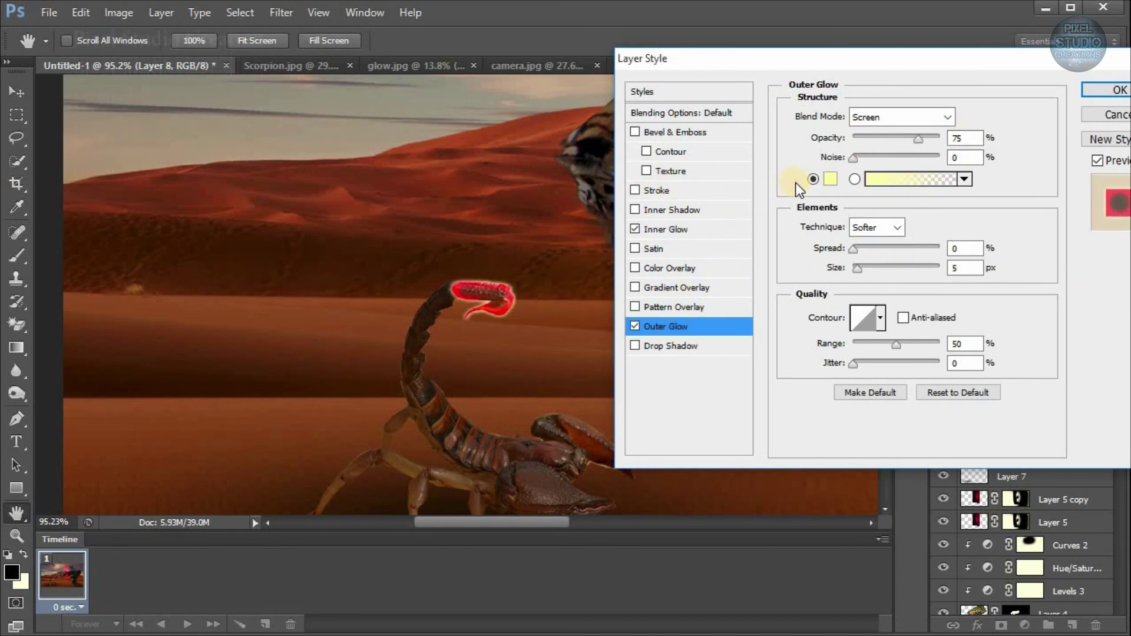
{"action": "left_click", "coordinate": [831, 179]}
{"action": "left_click", "coordinate": [585, 105]}
{"action": "left_click", "coordinate": [561, 108]}
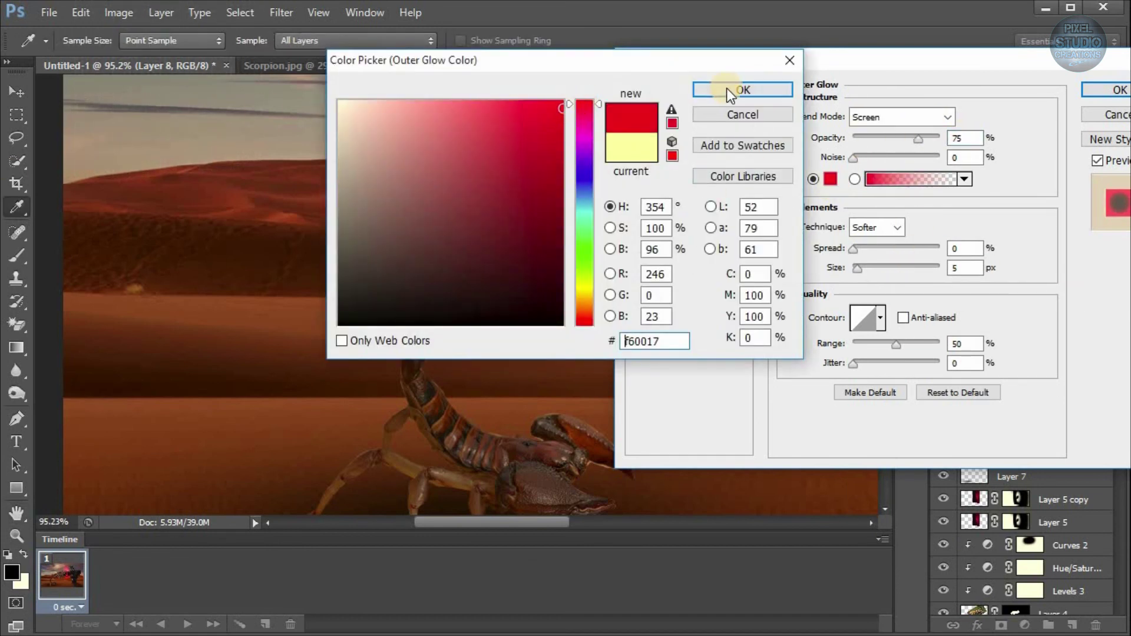
{"action": "left_click", "coordinate": [724, 90]}
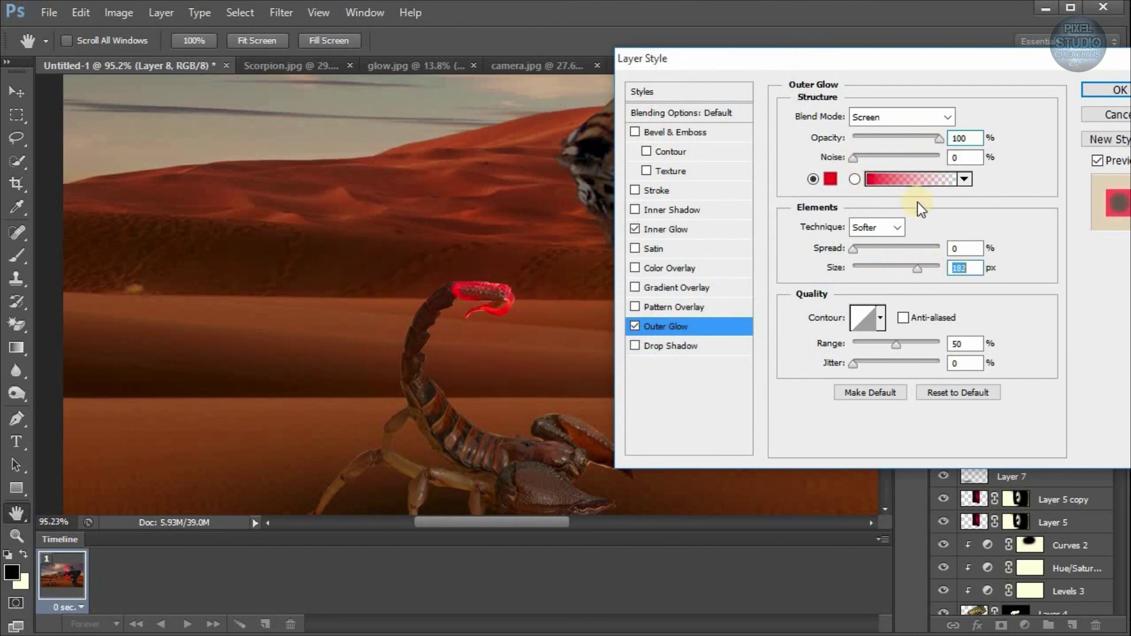
- Set the stinger's Outer Glow to Screen blending with 100% opacity and 21% spread, enlarge its size and apply the layer style
{"action": "left_click", "coordinate": [901, 117]}
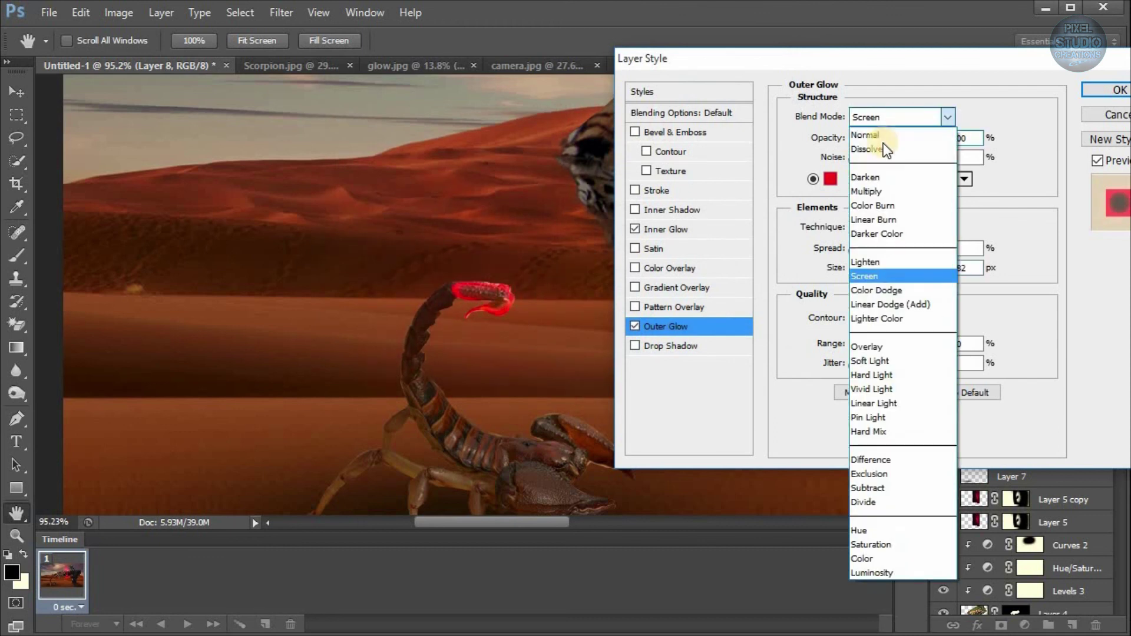
{"action": "left_click", "coordinate": [885, 275]}
{"action": "left_click", "coordinate": [871, 249]}
{"action": "left_click_drag", "start_coordinate": [871, 249], "coordinate": [872, 249]}
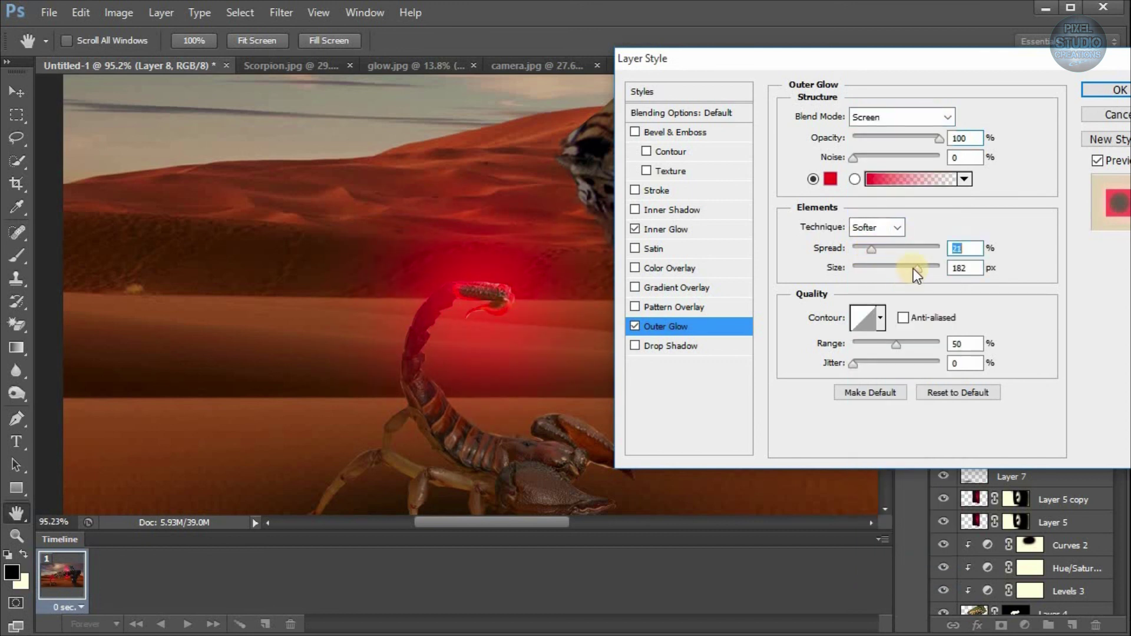
{"action": "left_click_drag", "start_coordinate": [914, 267], "coordinate": [939, 270]}
{"action": "left_click", "coordinate": [1116, 91]}
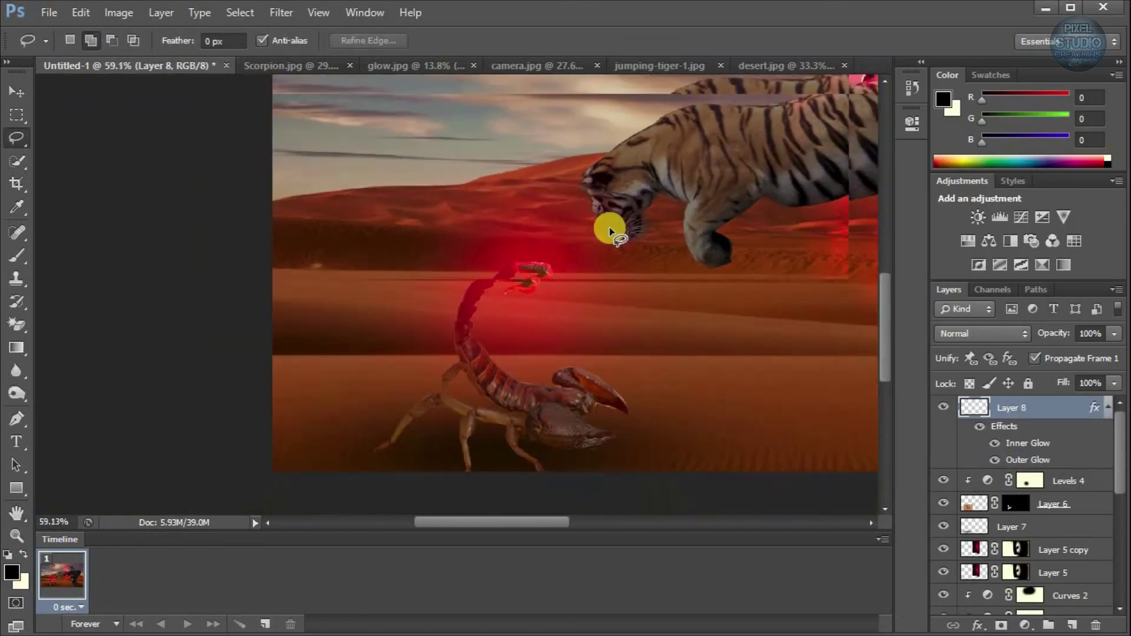
- Add a new empty layer directly above the tiger's Layer 4, clipped to the tiger
{"action": "scroll", "coordinate": [609, 228], "scroll_direction": "down", "scroll_amount": 5}
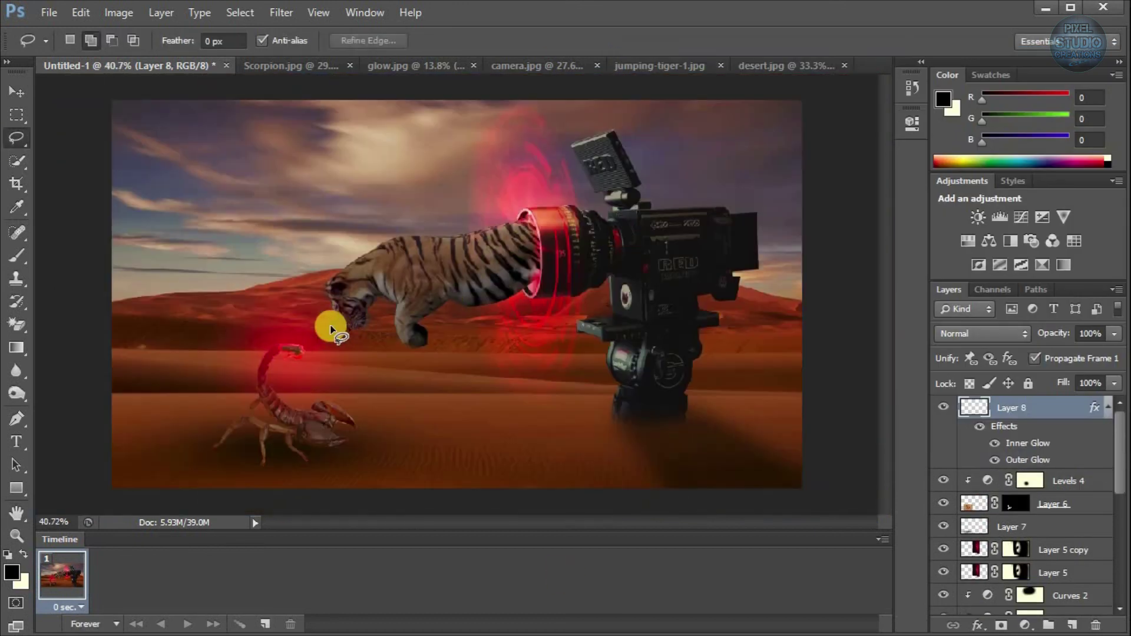
{"action": "scroll", "coordinate": [330, 324], "scroll_direction": "up", "scroll_amount": 1}
{"action": "scroll", "coordinate": [235, 327], "scroll_direction": "up", "scroll_amount": 10}
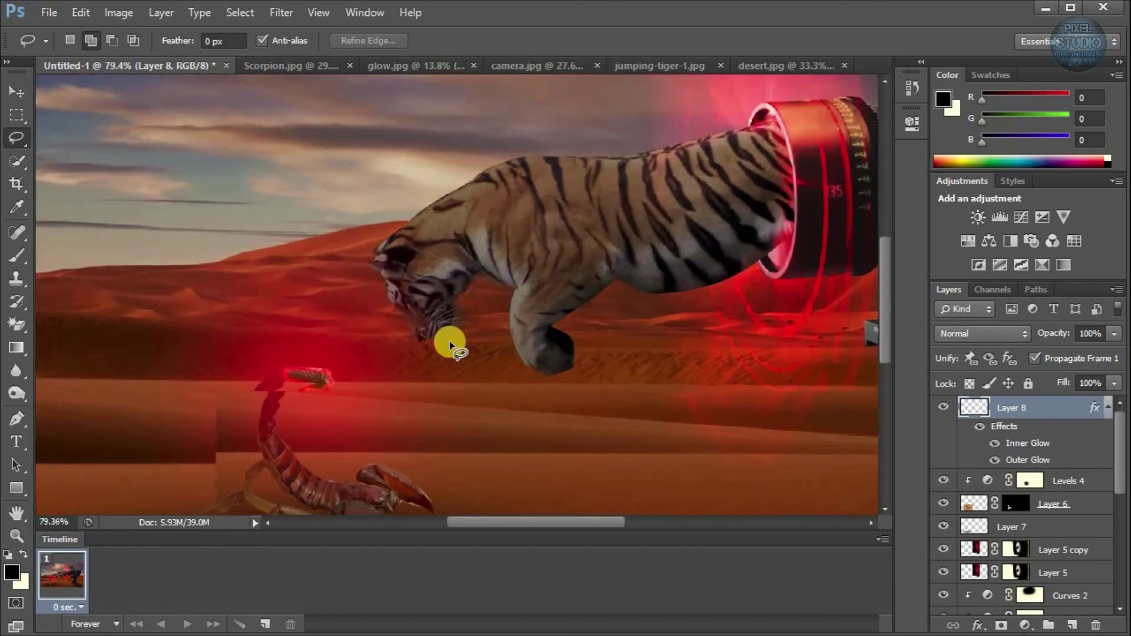
{"action": "scroll", "coordinate": [1067, 439], "scroll_direction": "down", "scroll_amount": 5}
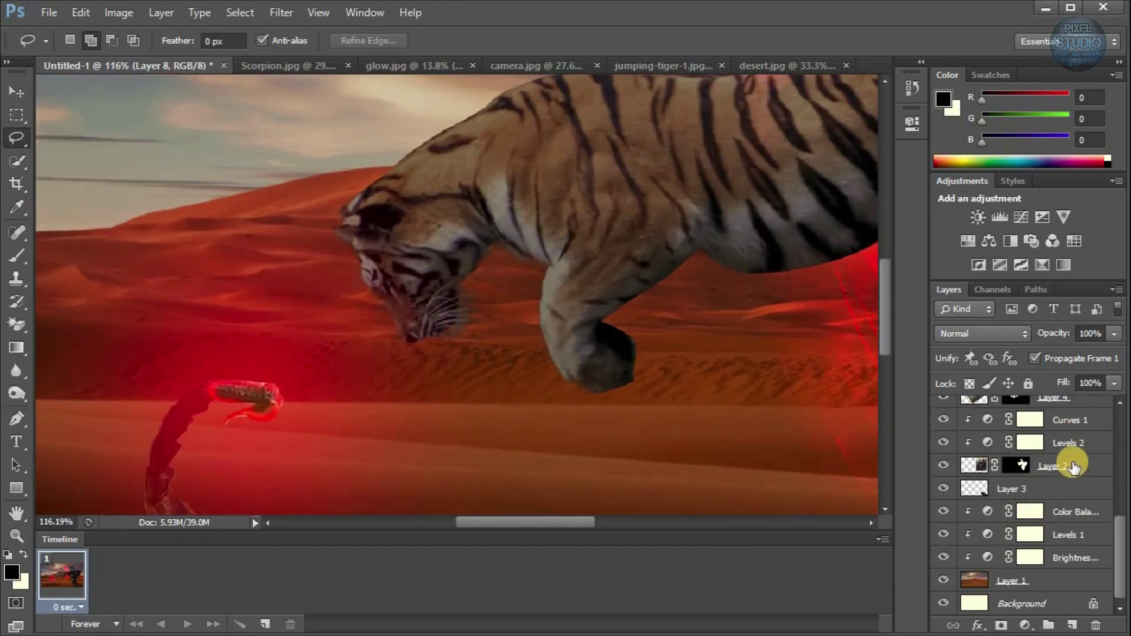
{"action": "scroll", "coordinate": [1072, 453], "scroll_direction": "up", "scroll_amount": 5}
{"action": "scroll", "coordinate": [1043, 518], "scroll_direction": "down", "scroll_amount": 2}
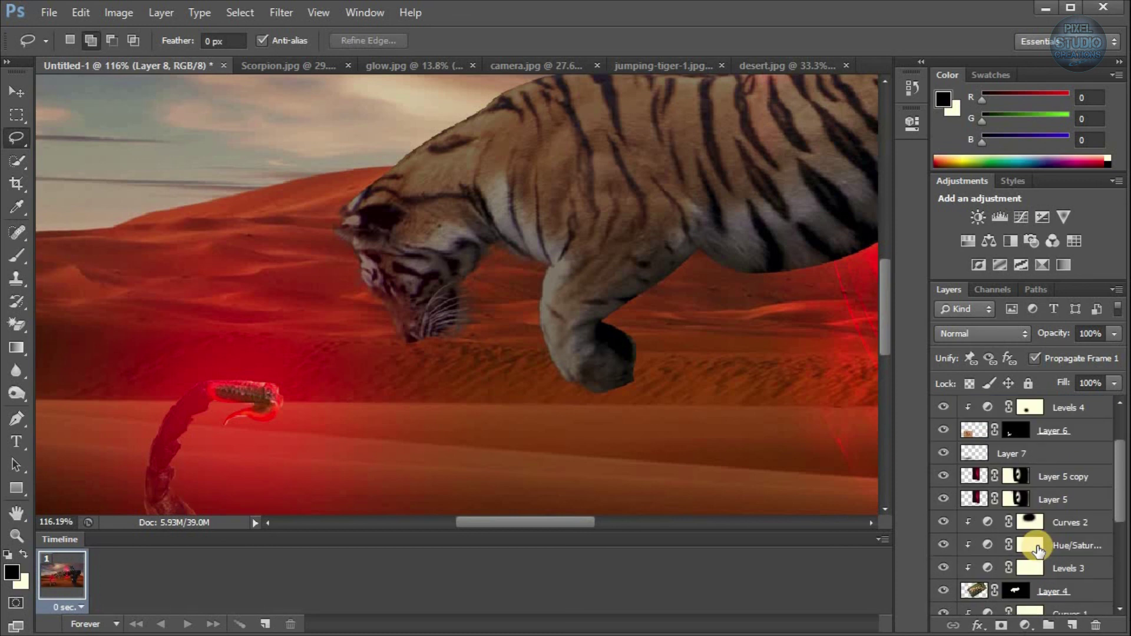
{"action": "scroll", "coordinate": [984, 462], "scroll_direction": "down", "scroll_amount": 3}
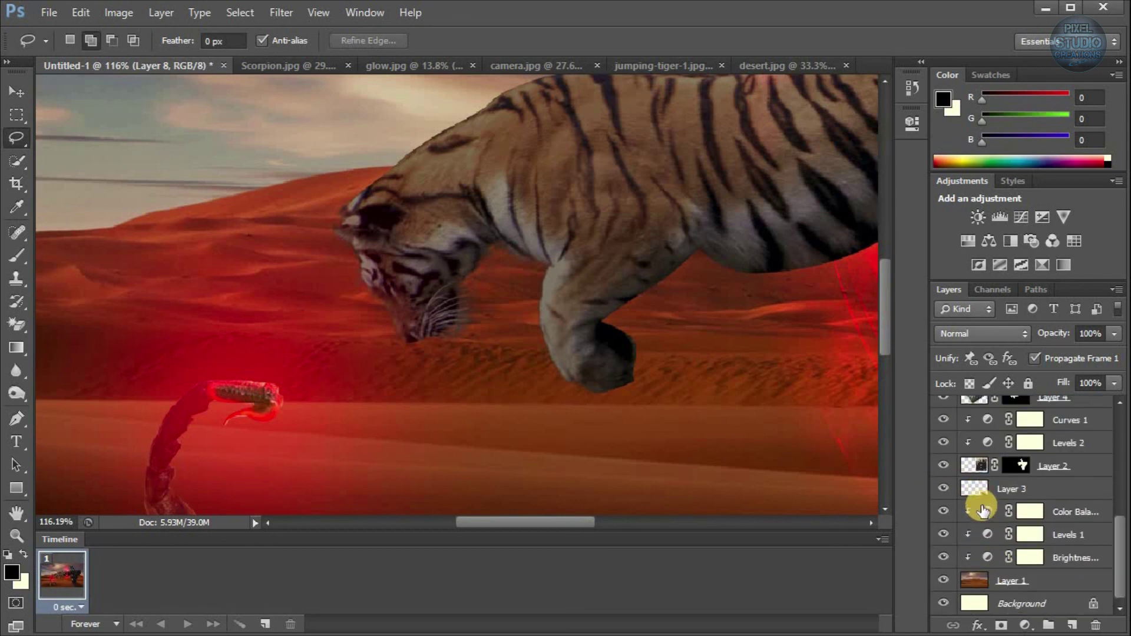
{"action": "scroll", "coordinate": [979, 500], "scroll_direction": "up", "scroll_amount": 3}
{"action": "scroll", "coordinate": [978, 501], "scroll_direction": "up", "scroll_amount": 3}
{"action": "scroll", "coordinate": [955, 465], "scroll_direction": "down", "scroll_amount": 2}
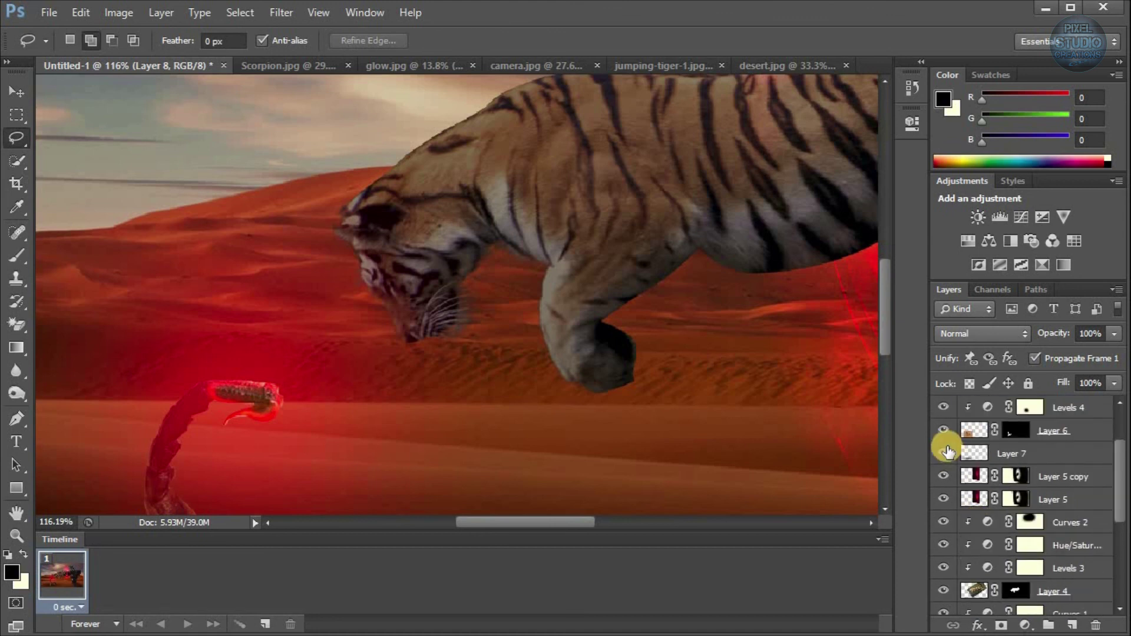
{"action": "scroll", "coordinate": [946, 436], "scroll_direction": "down", "scroll_amount": 3}
{"action": "left_click", "coordinate": [1075, 445]}
{"action": "left_click", "coordinate": [1072, 625]}
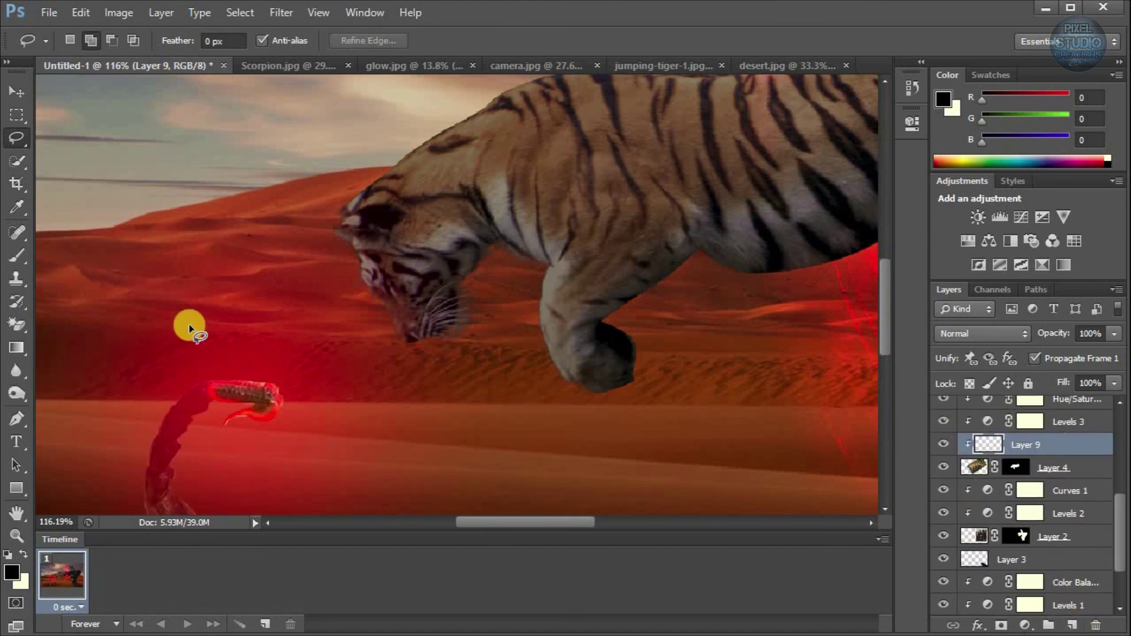
- Sample the red of the stinger's glow and paint it over the tiger's face and front paw with a 200 px brush
{"action": "left_click", "coordinate": [16, 255]}
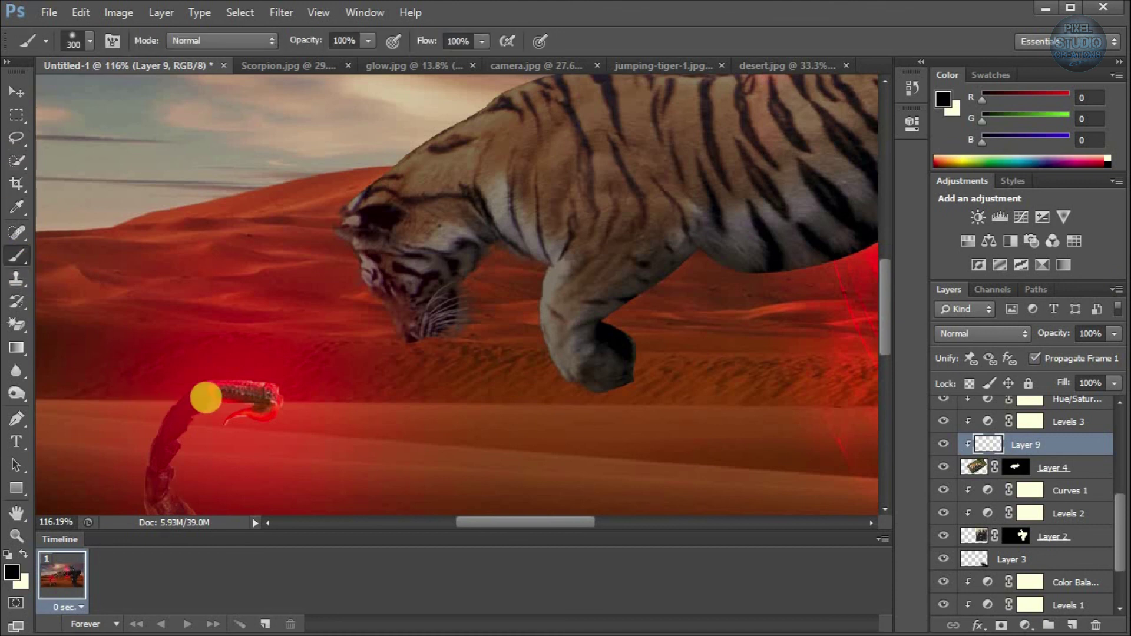
{"action": "left_click", "coordinate": [196, 391], "text": "alt"}
{"action": "key", "text": "["}
{"action": "left_click_drag", "start_coordinate": [283, 295], "coordinate": [265, 258]}
{"action": "left_click", "coordinate": [478, 400]}
{"action": "left_click_drag", "start_coordinate": [477, 400], "coordinate": [500, 411]}
{"action": "left_click", "coordinate": [553, 462]}
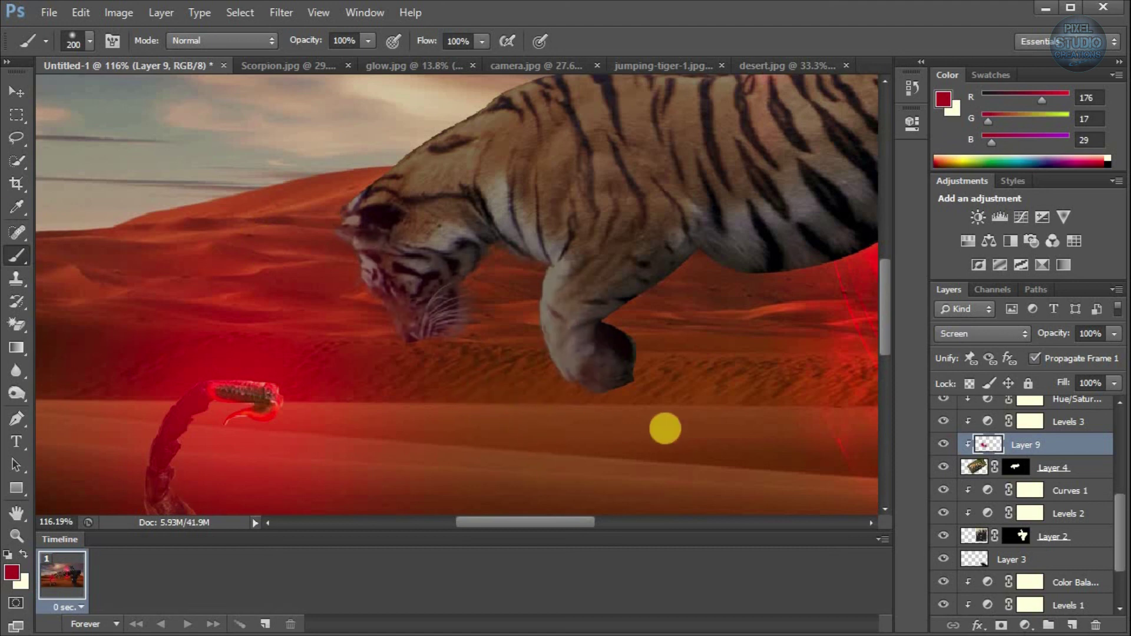
- Set the tiger's red paint layer to Overlay blending and undo the extra brush dab on the foreleg
{"action": "left_click", "coordinate": [969, 334]}
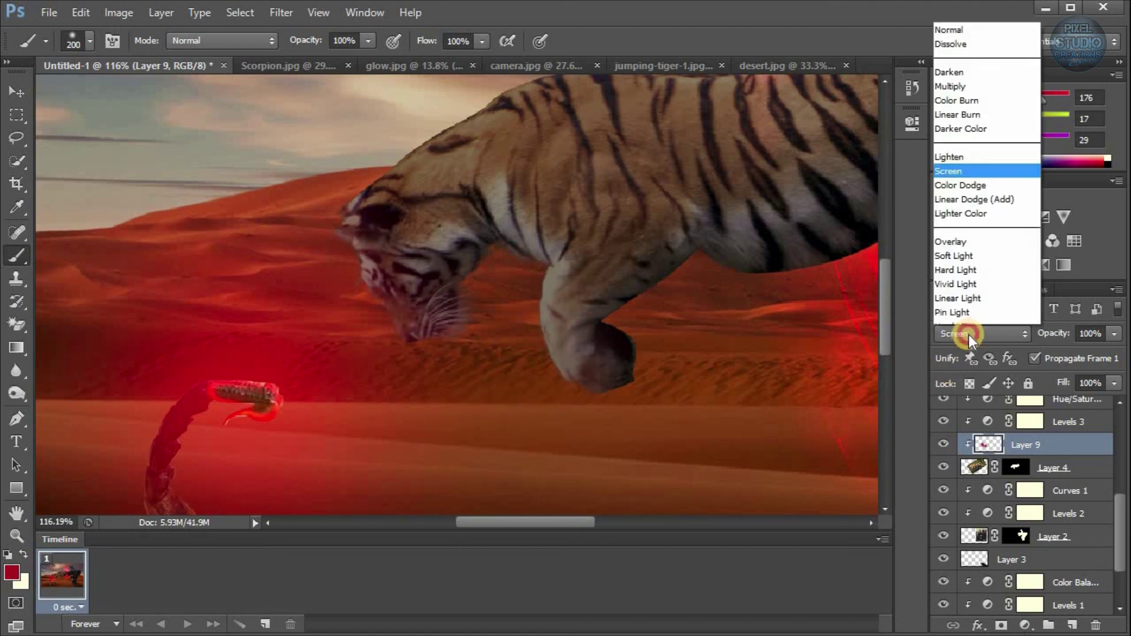
{"action": "left_click", "coordinate": [962, 90]}
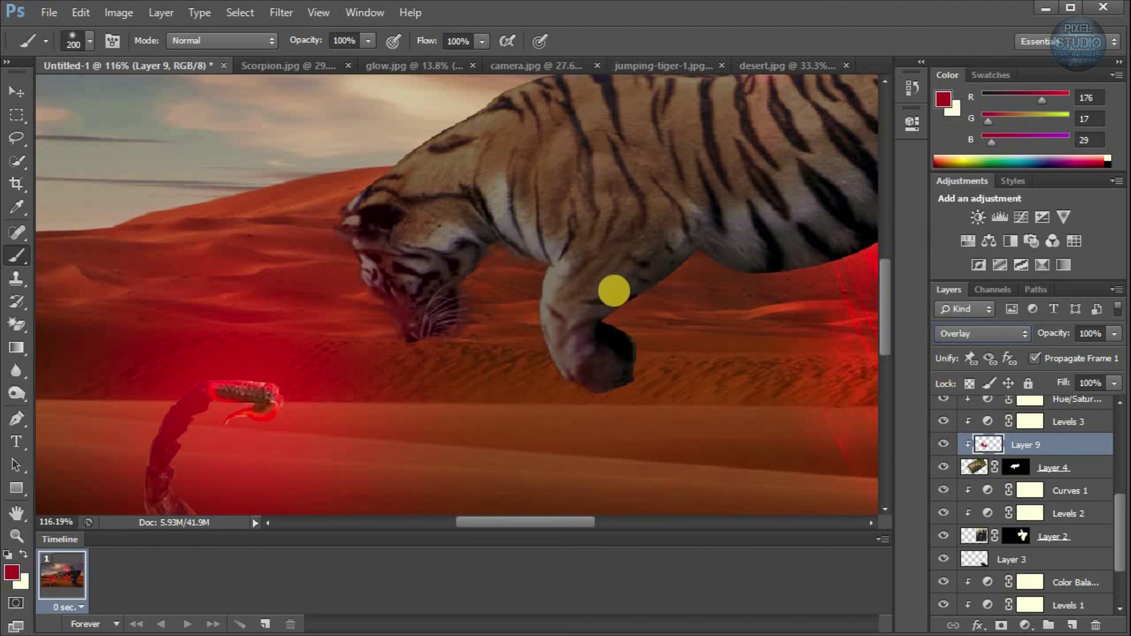
{"action": "left_click", "coordinate": [614, 291]}
{"action": "scroll", "coordinate": [595, 320], "scroll_direction": "down", "scroll_amount": 2}
{"action": "key", "text": "ctrl+z"}
{"action": "scroll", "coordinate": [595, 319], "scroll_direction": "down", "scroll_amount": 4}
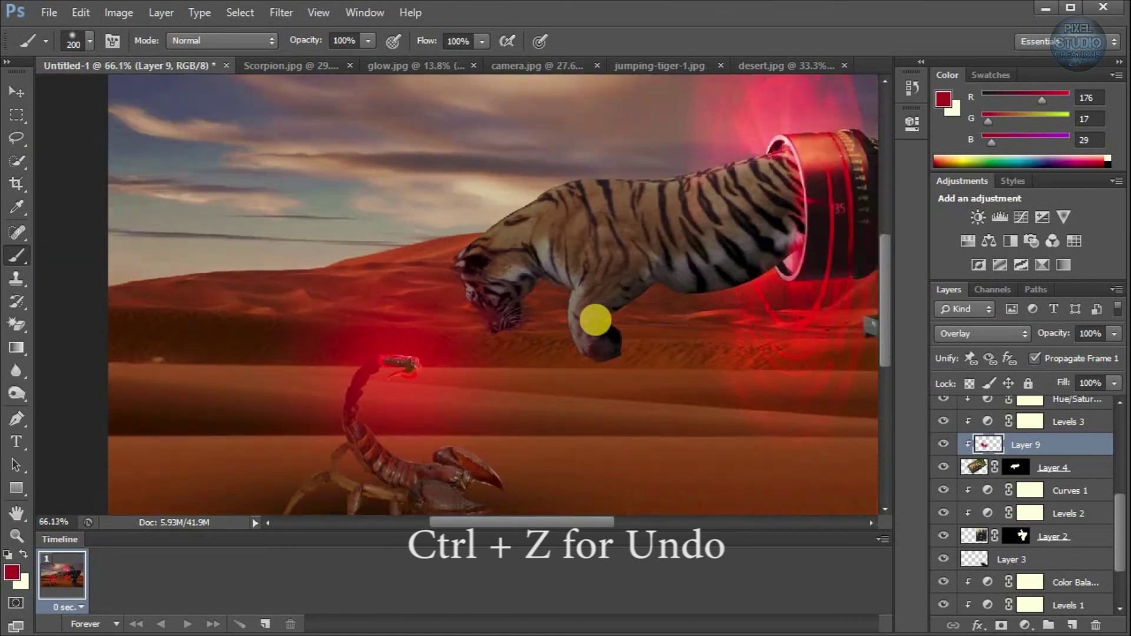
{"action": "scroll", "coordinate": [595, 320], "scroll_direction": "down", "scroll_amount": 3}
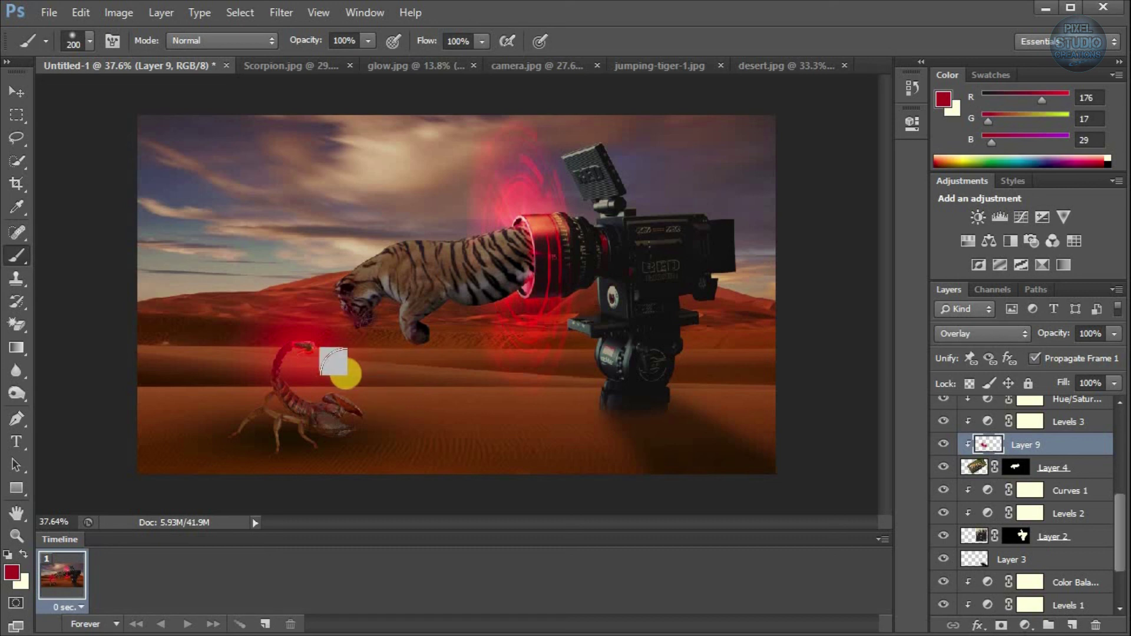
- Add a Levels adjustment above the stinger layer and set its Red channel to midtone 1.34 and output white 211
{"action": "scroll", "coordinate": [1040, 430], "scroll_direction": "up", "scroll_amount": 5}
{"action": "left_click", "coordinate": [1041, 409]}
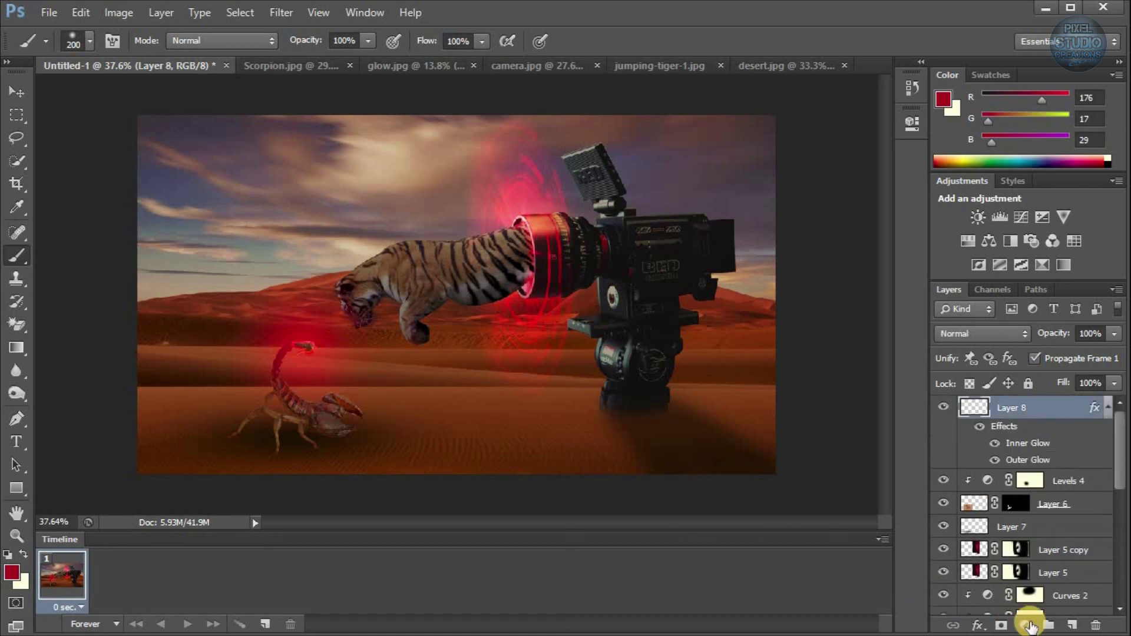
{"action": "left_click", "coordinate": [1030, 626]}
{"action": "left_click", "coordinate": [996, 327]}
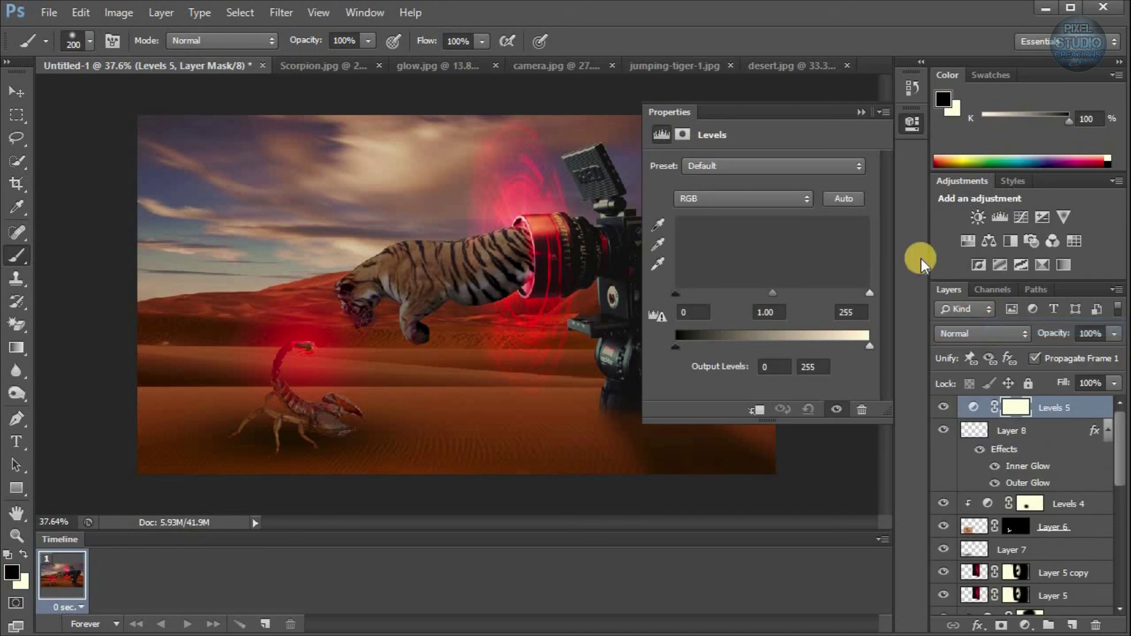
{"action": "left_click", "coordinate": [800, 205]}
{"action": "left_click", "coordinate": [731, 235]}
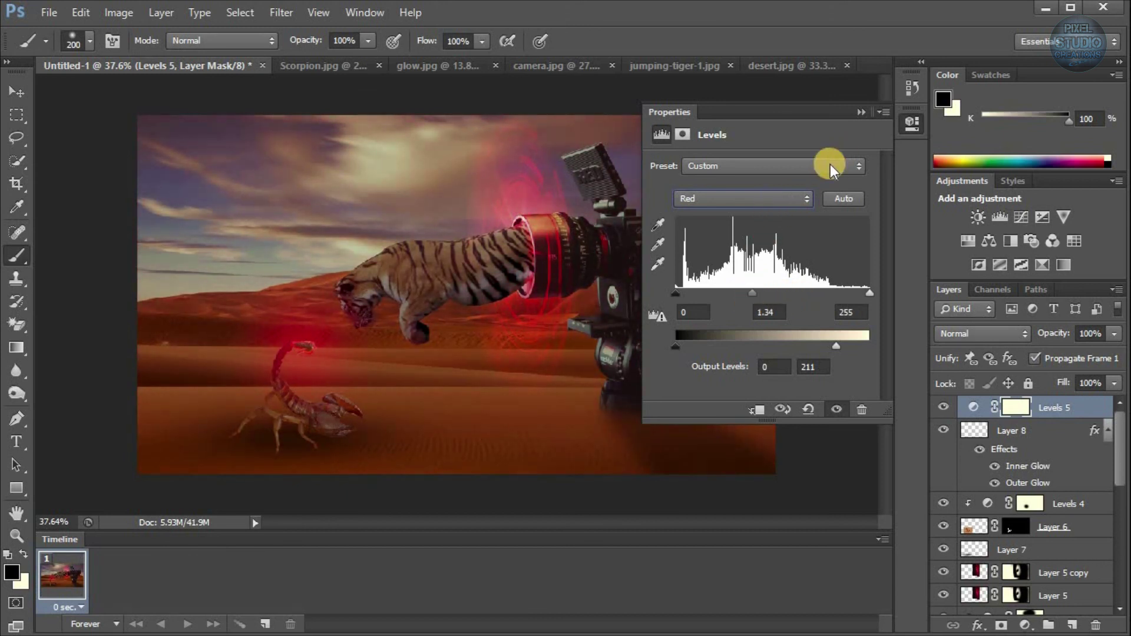
- Adjust the Blue channel of the top Levels adjustment to tint the whole composite purple-blue
{"action": "left_click", "coordinate": [760, 199]}
{"action": "left_click", "coordinate": [733, 259]}
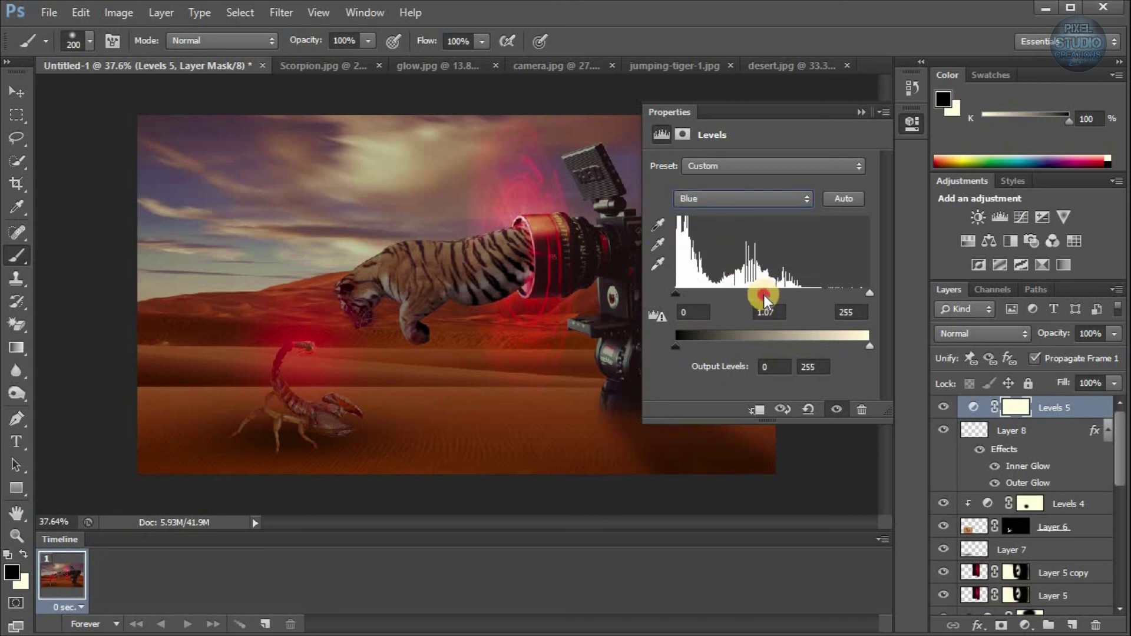
{"action": "left_click", "coordinate": [861, 112]}
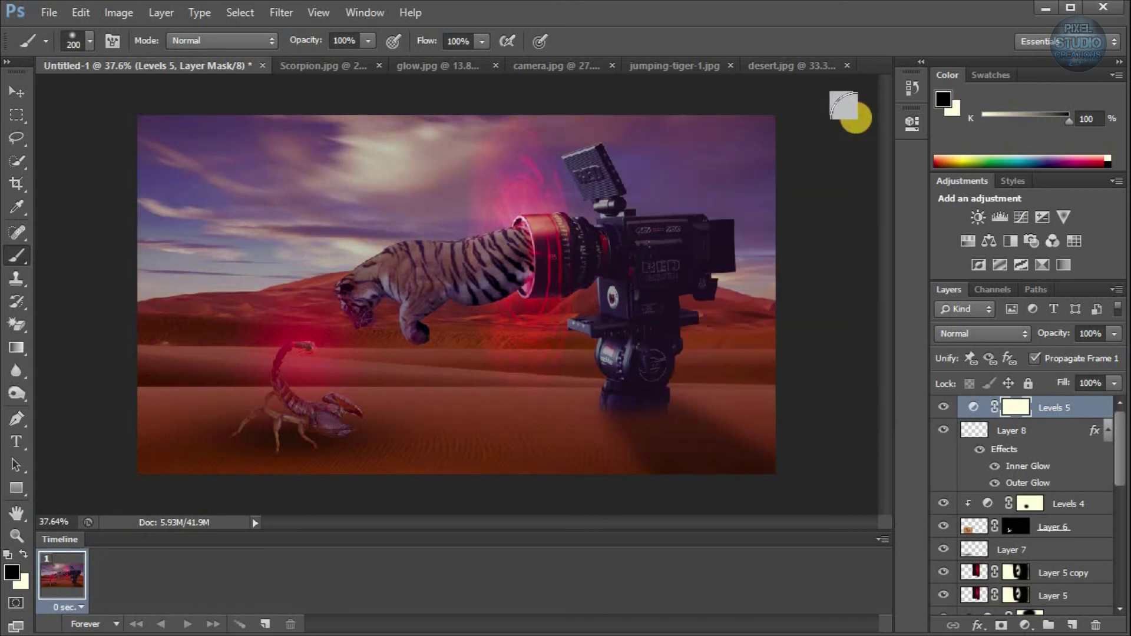
{"action": "scroll", "coordinate": [603, 253], "scroll_direction": "down", "scroll_amount": 2}
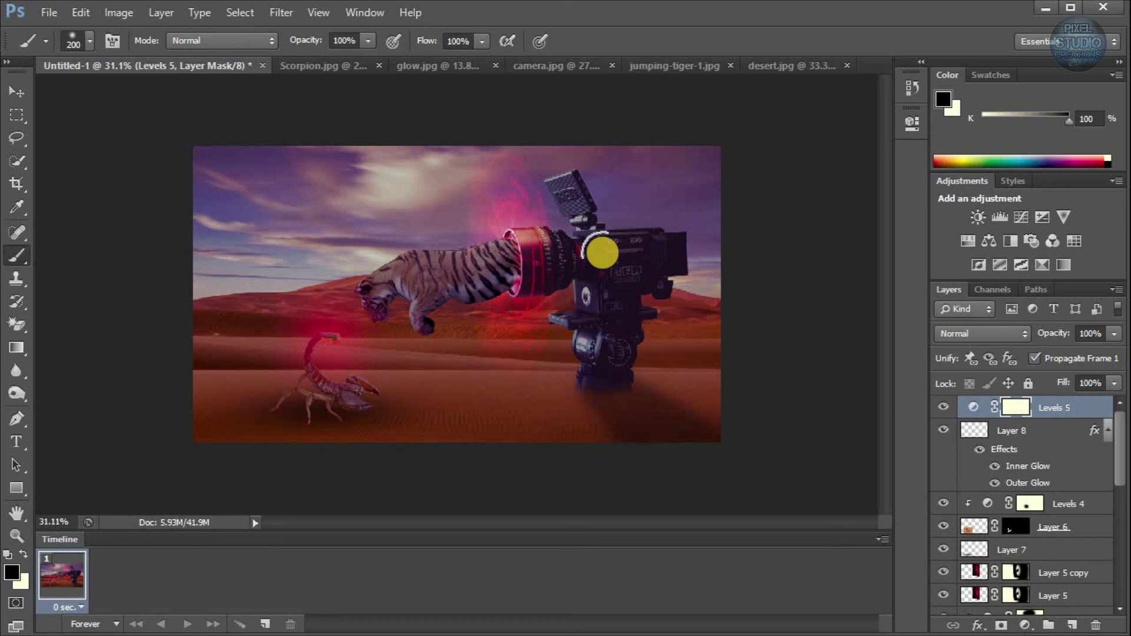
{"action": "left_click", "coordinate": [16, 91]}
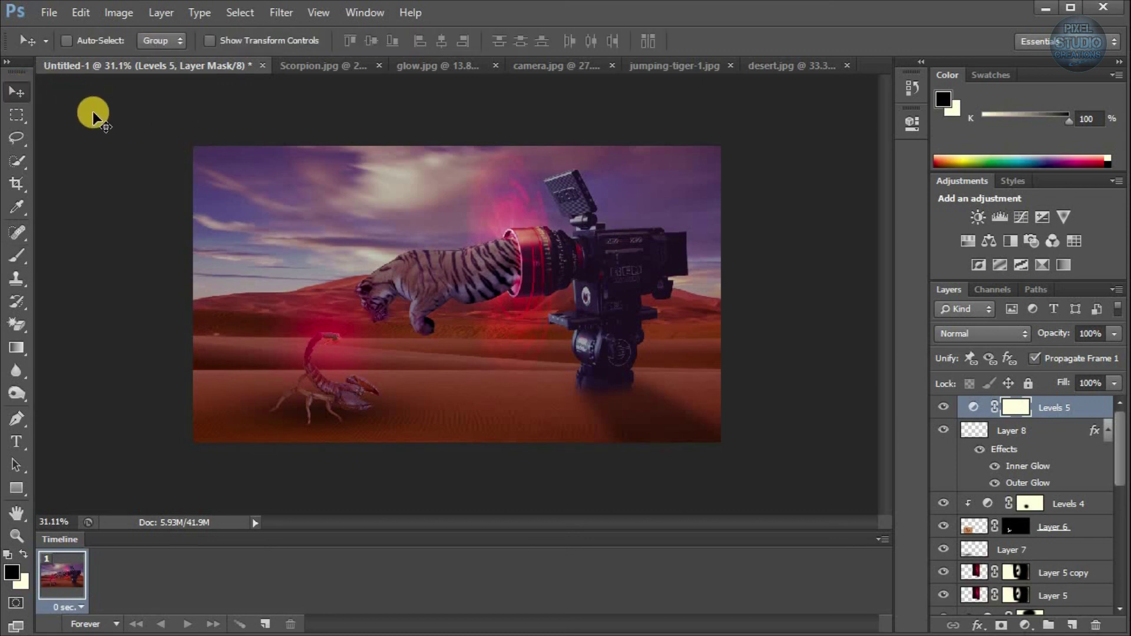